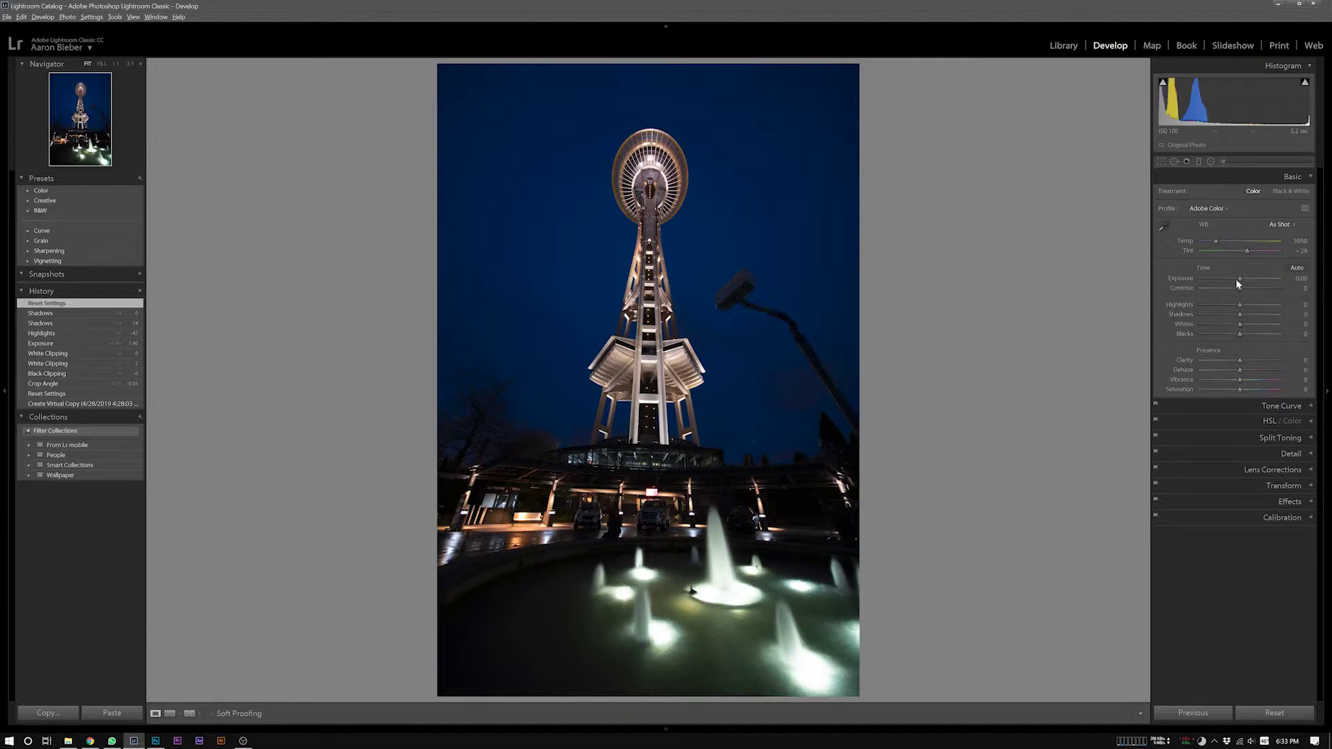
Step: Set the Blacks to −7 while checking the photo for shadow clipping
alt+click(1240, 337)
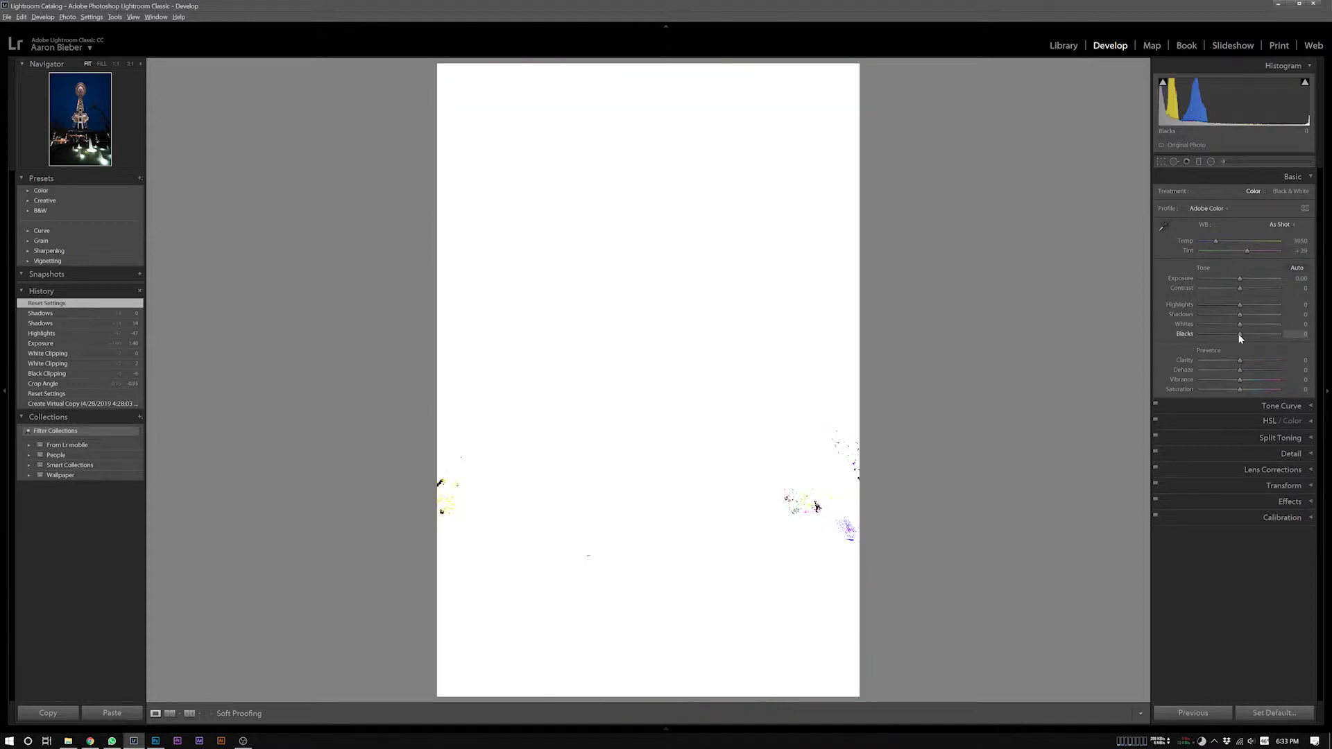
drag(1241, 338, 1236, 336)
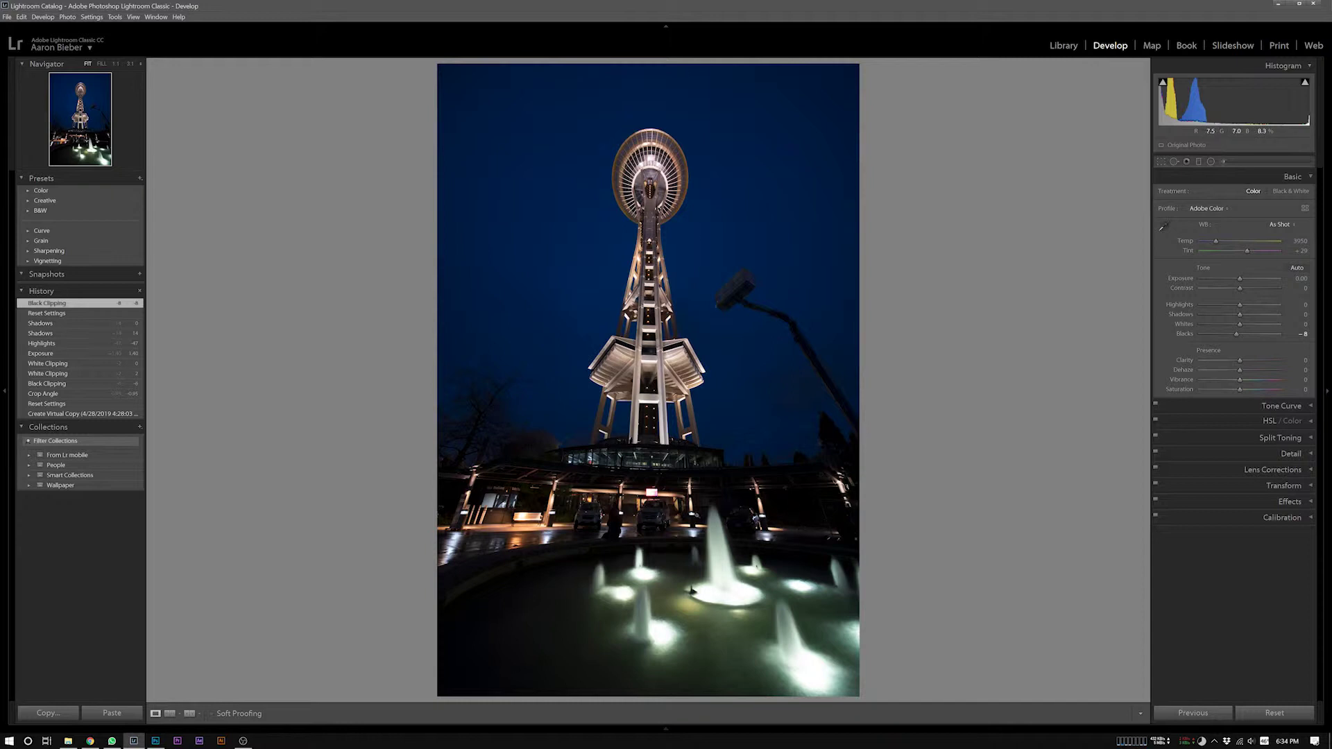
drag(1237, 336, 1238, 338)
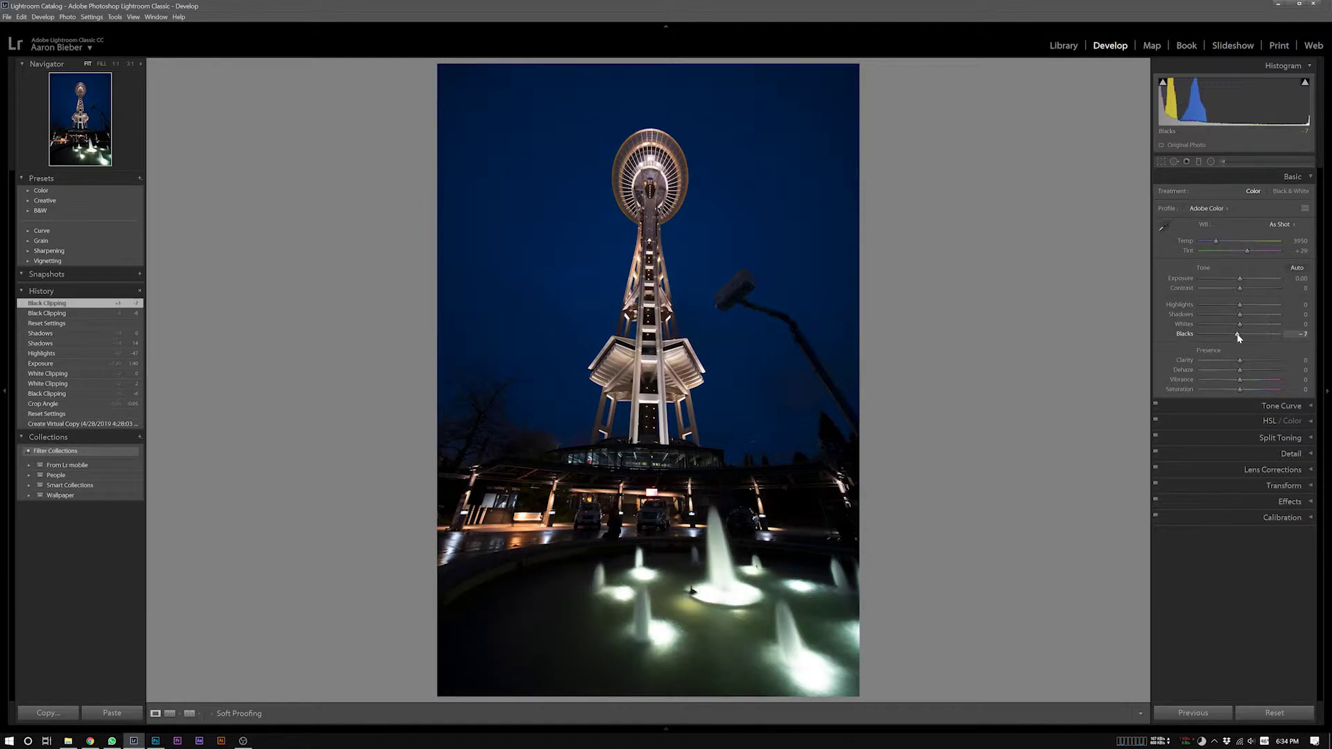
Step: Try raising the Whites to +5, and reset them to their default
key(alt)
drag(1241, 327, 1241, 325)
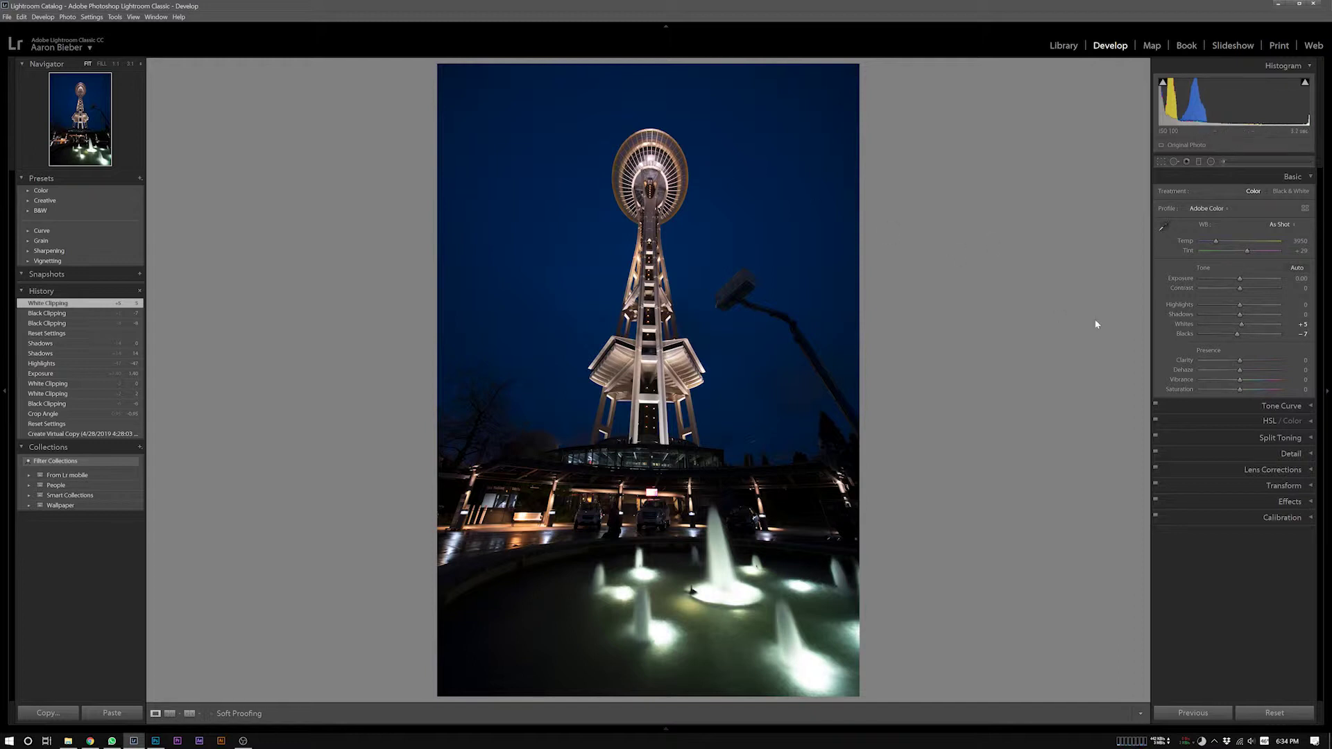
drag(1242, 327, 1241, 326)
double_click(1188, 320)
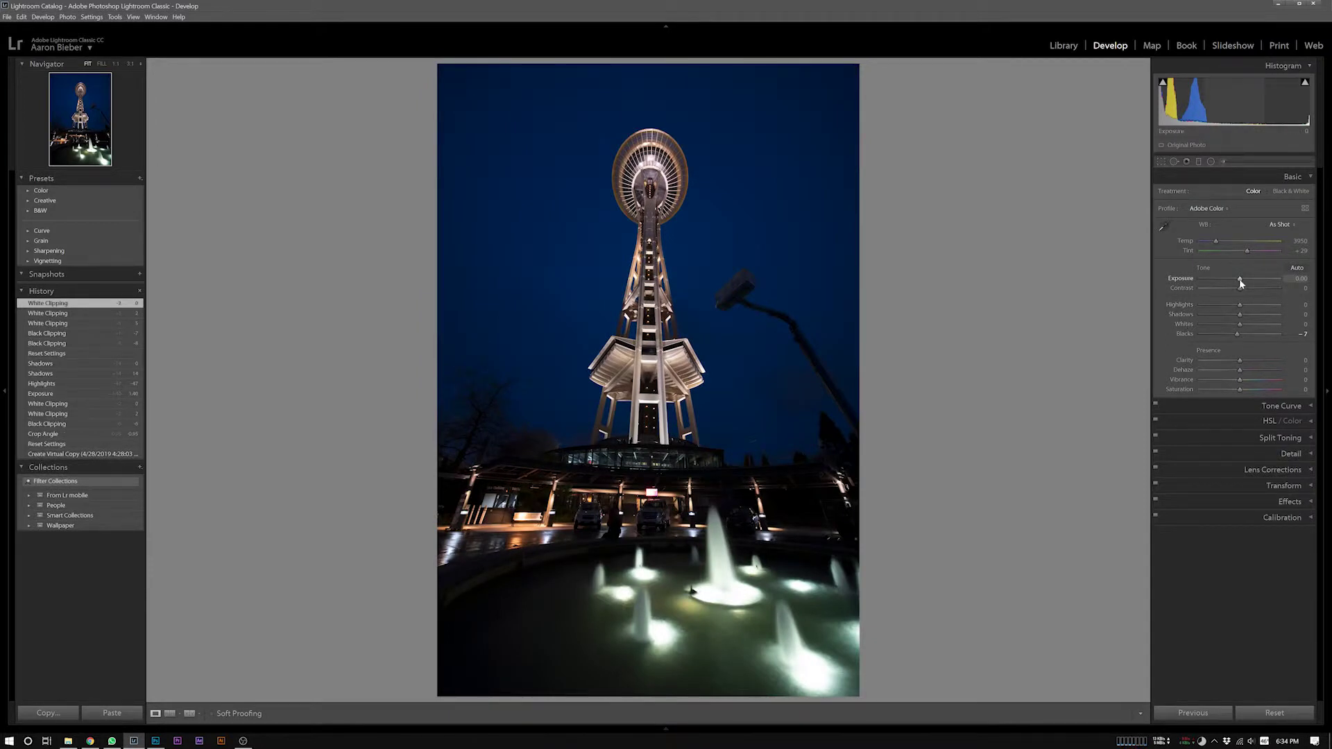
Step: Lower the Highlights to −57 to recover the fountain lights, and raise the Exposure to +1.44
drag(1241, 308, 1216, 309)
click(728, 598)
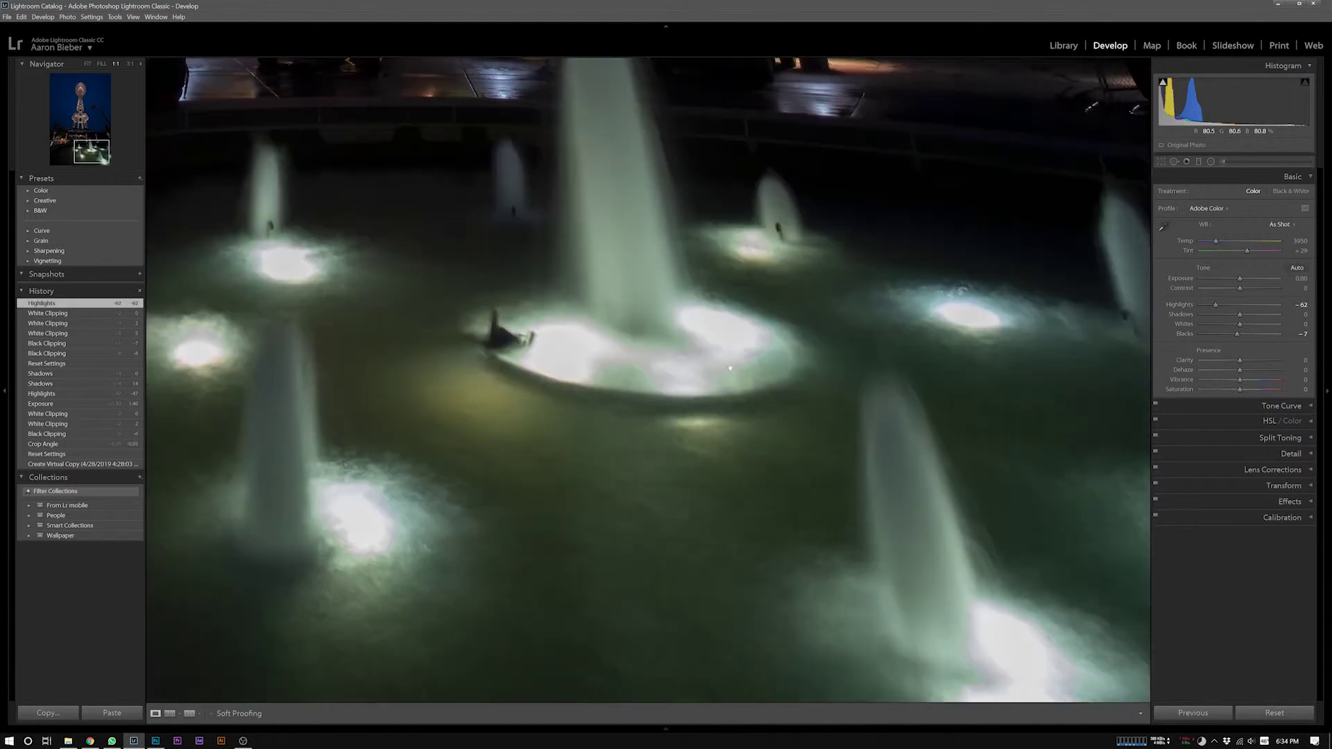
drag(1217, 305, 1251, 281)
click(842, 271)
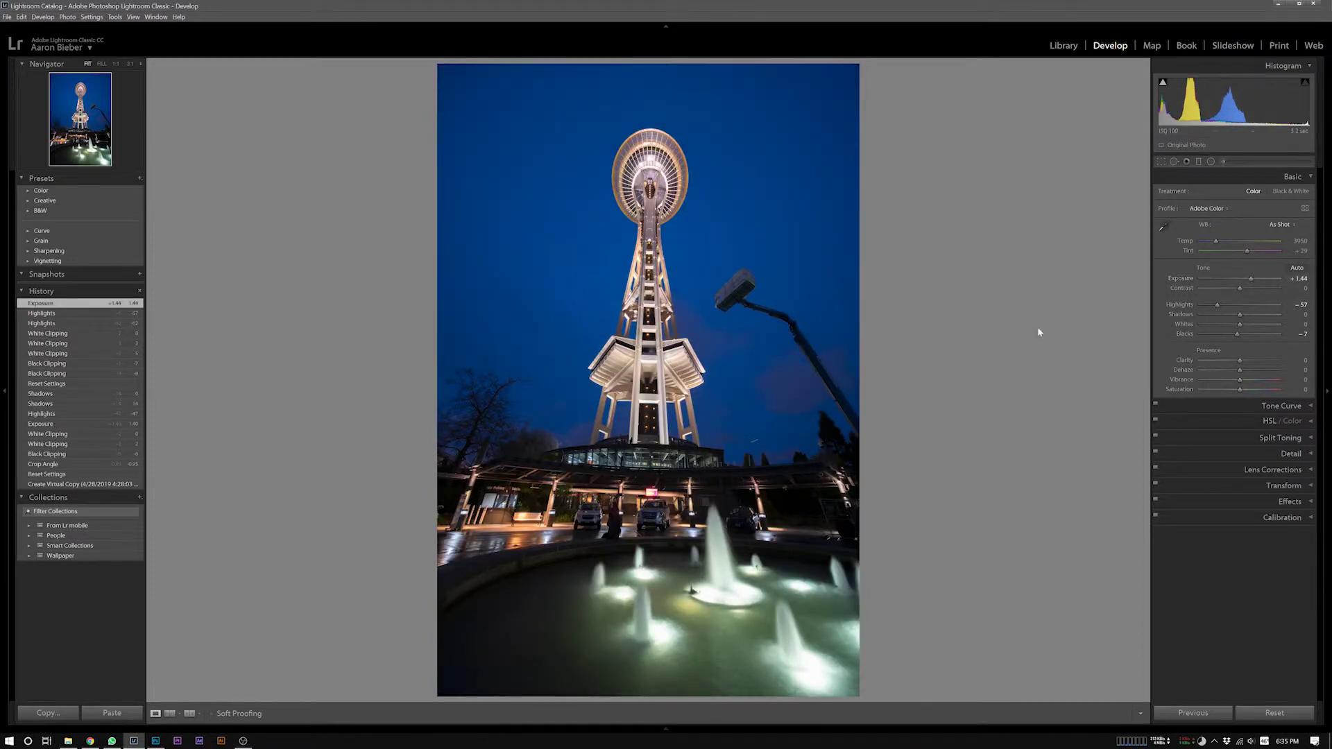
Step: Straighten the photo with a crop angle of −1.13 and check the tower's vertical lines up close
key(z)
drag(727, 299, 646, 389)
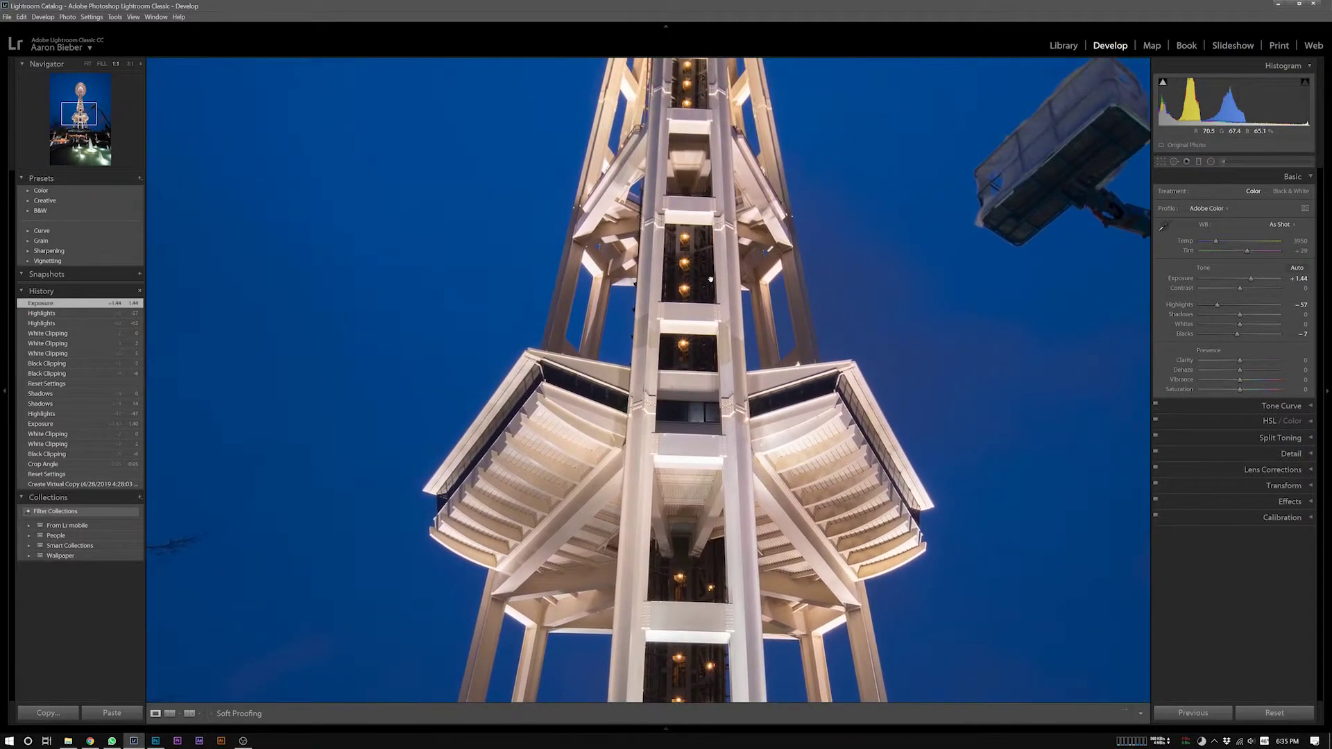
key(z)
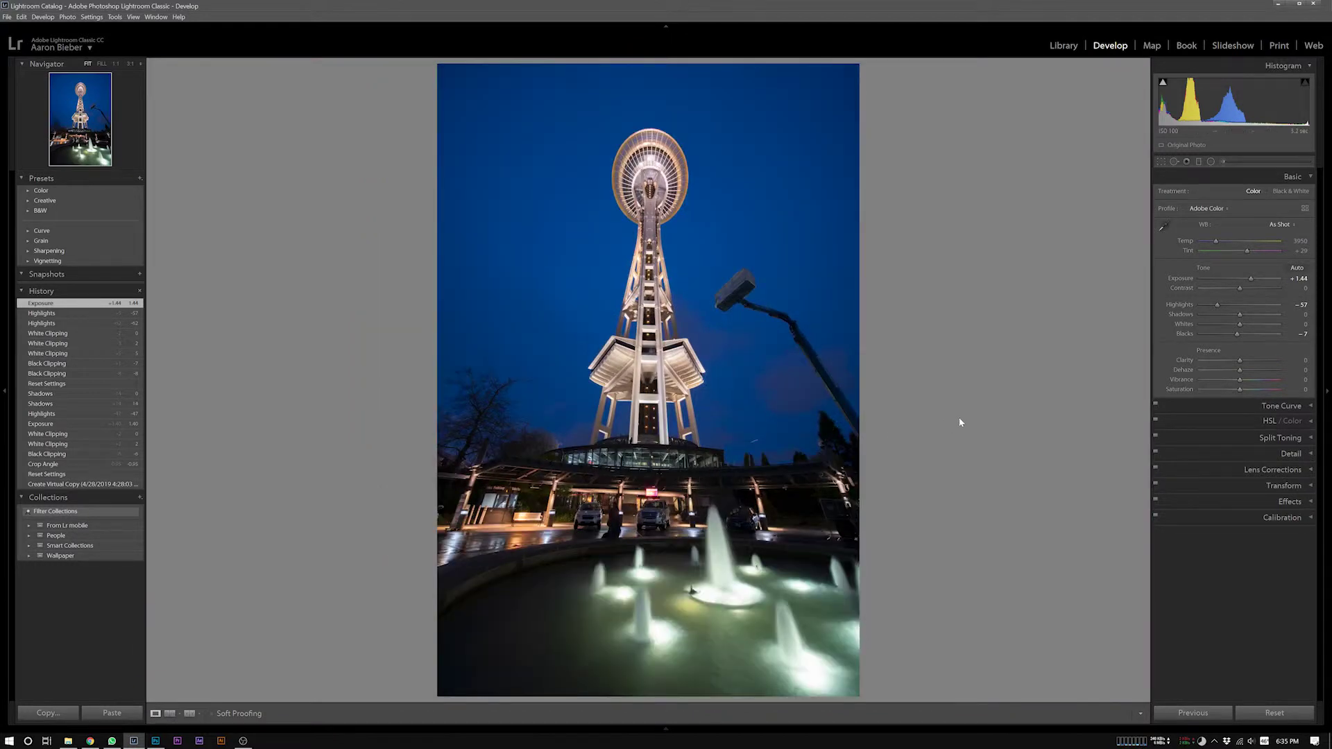
key(r)
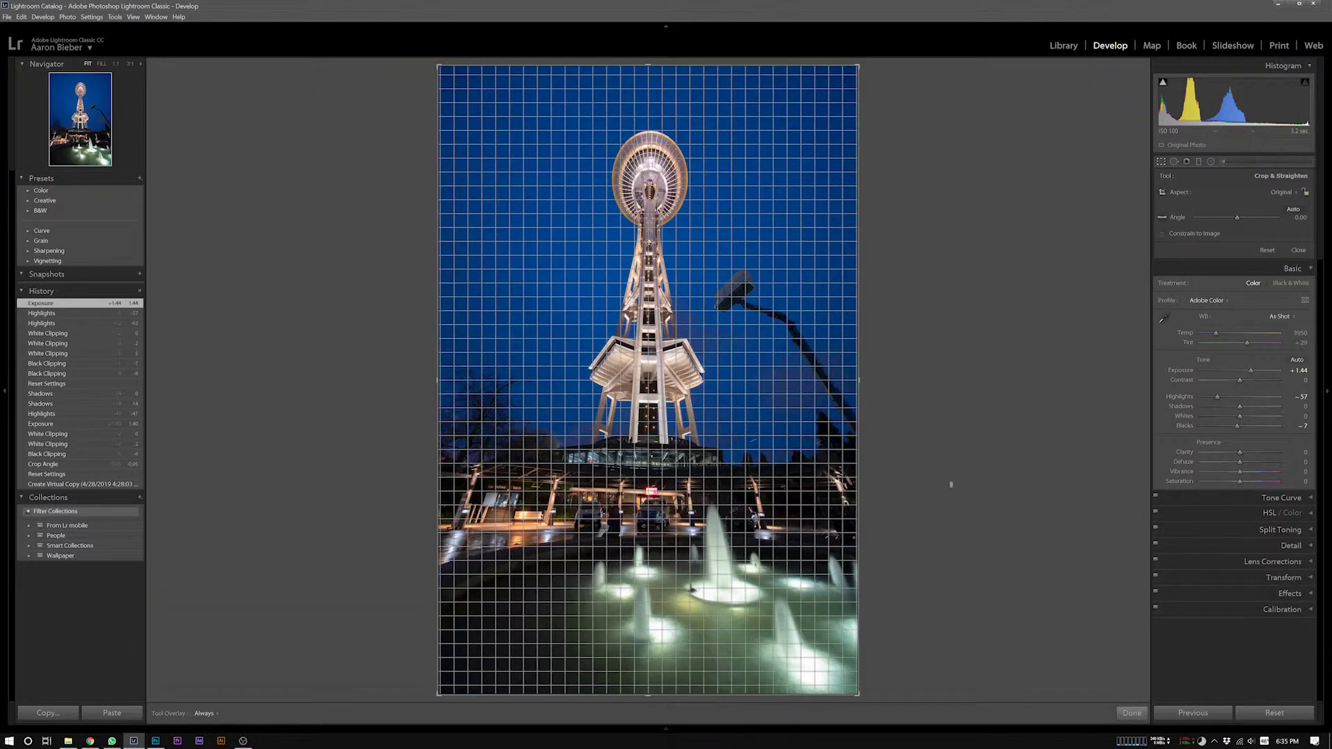
drag(951, 484, 952, 476)
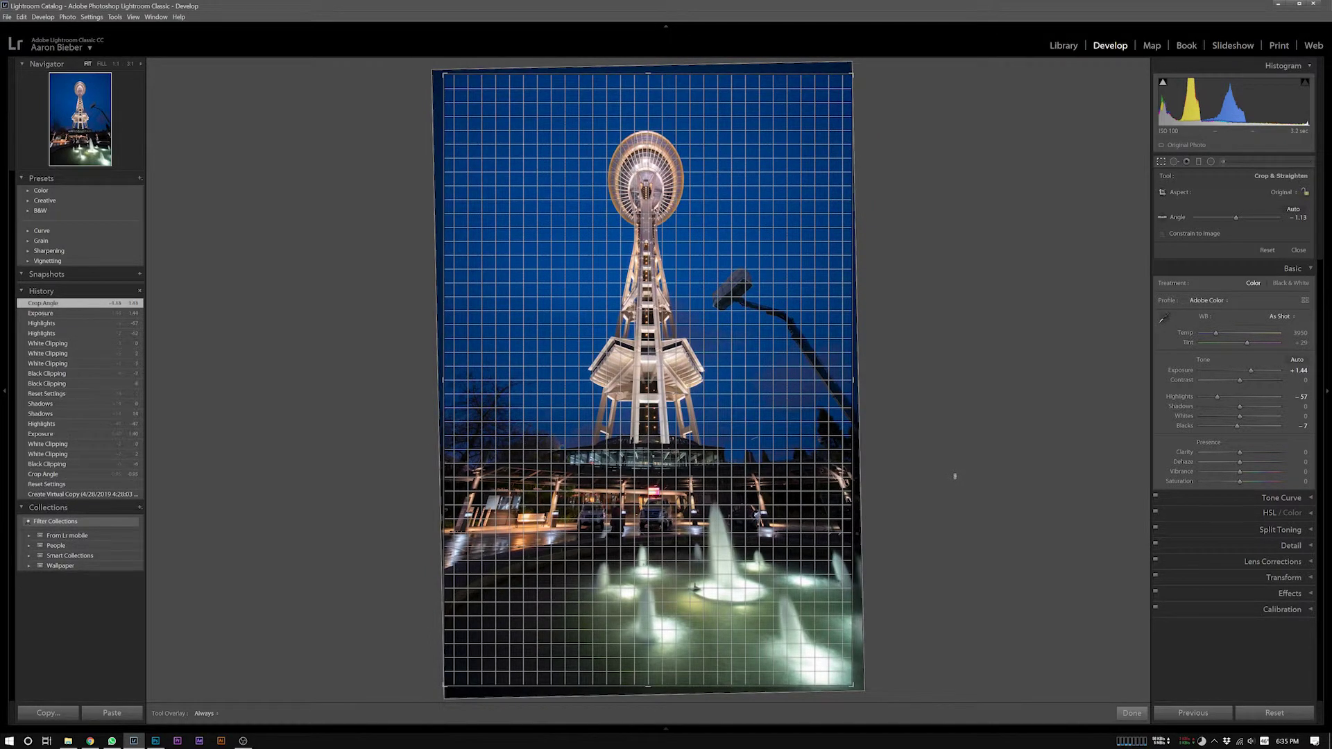
key(r)
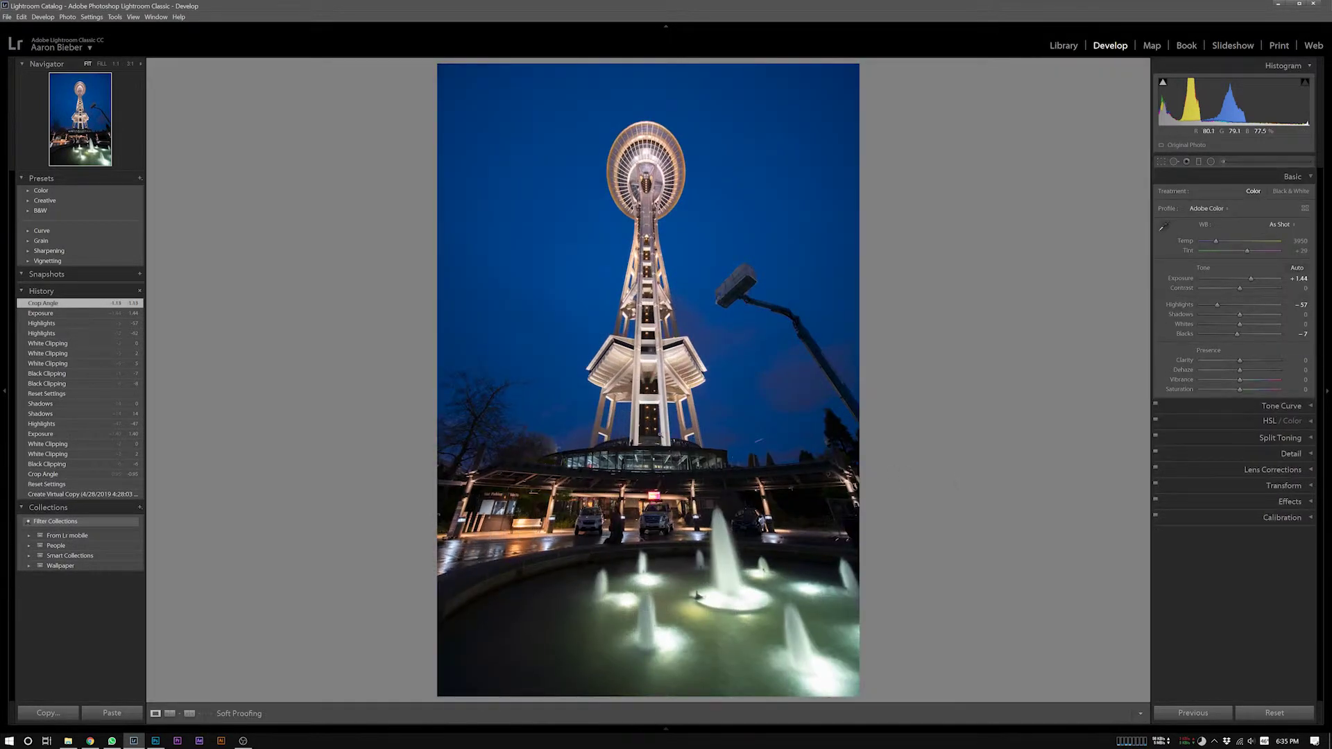
click(649, 418)
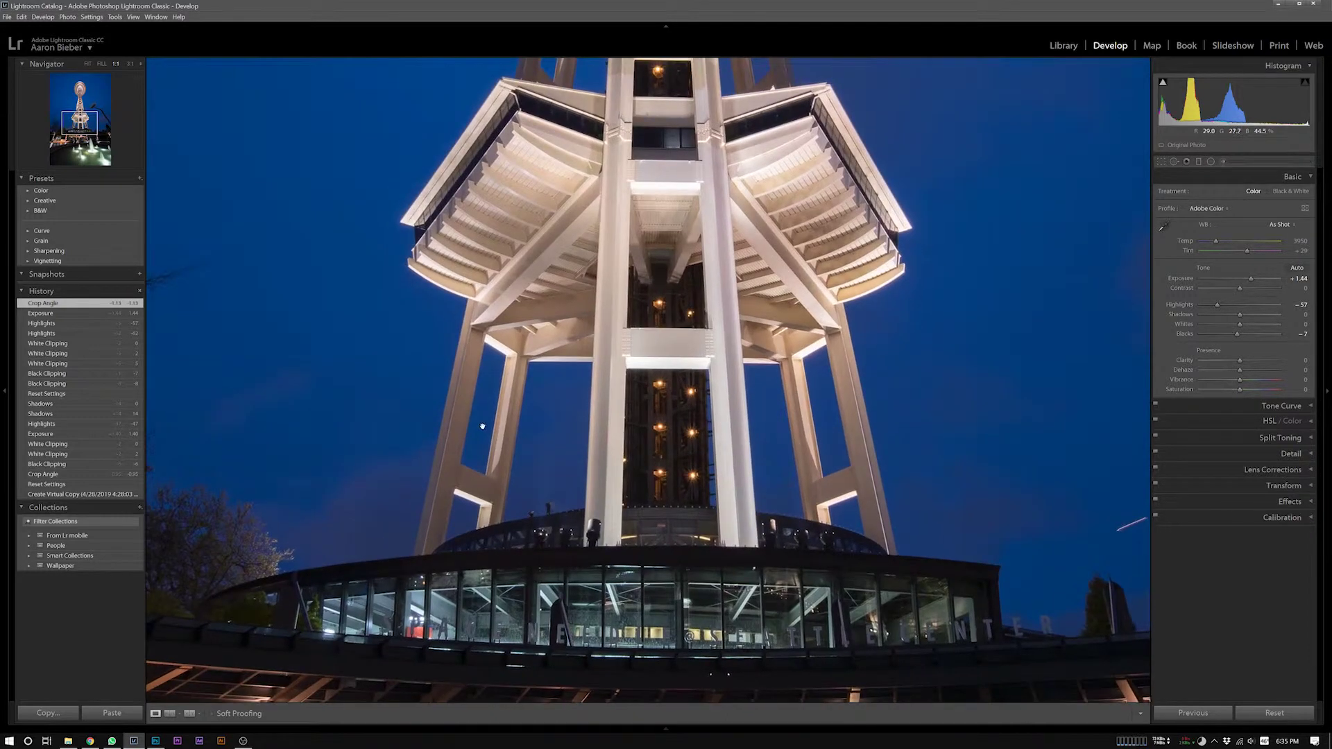
click(680, 463)
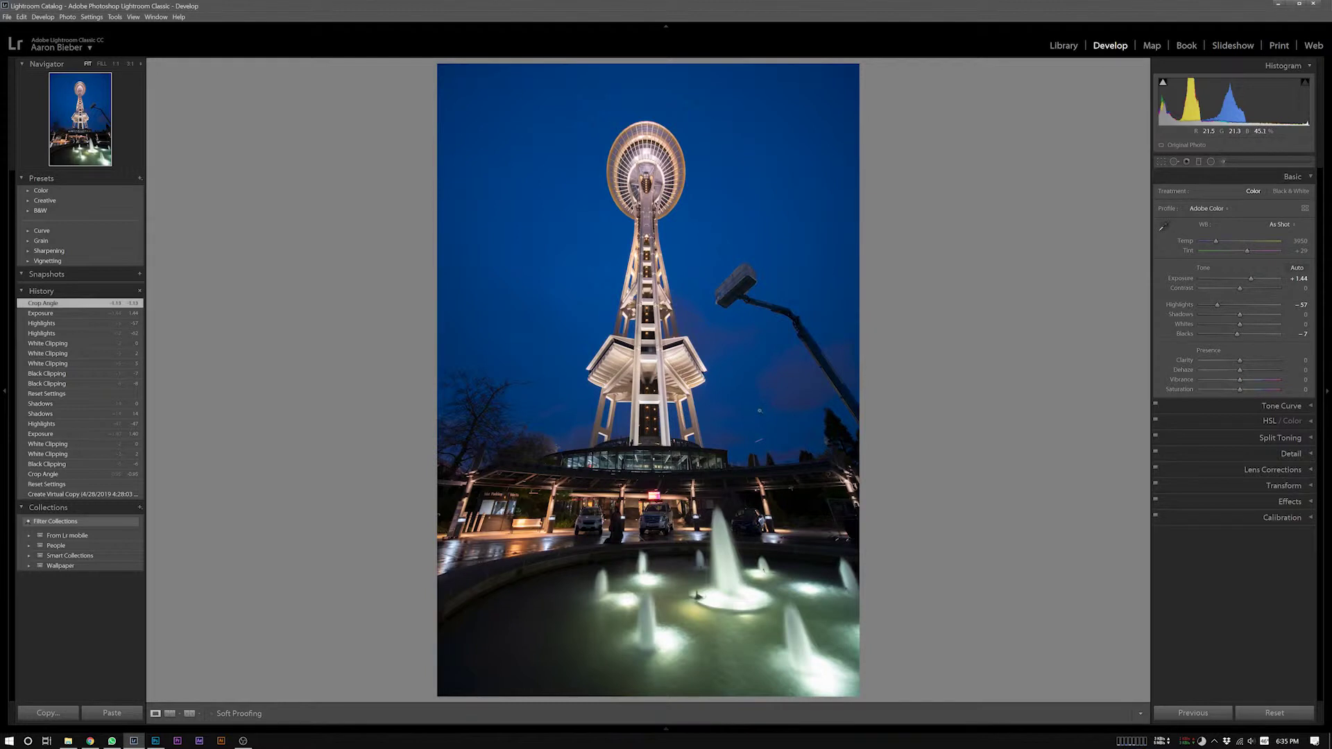
Step: Fine-tune the crop rotation in small adjustments until the tower stands upright
key(r)
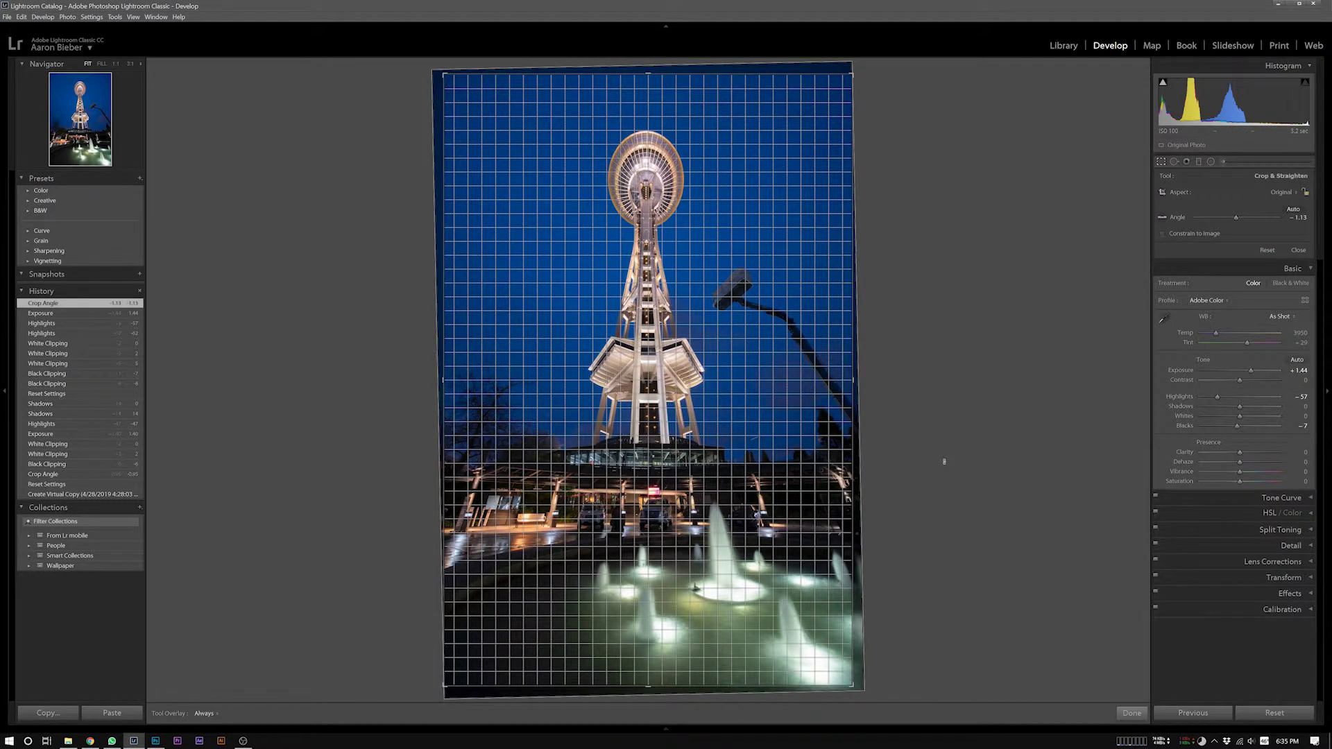
drag(944, 462, 944, 462)
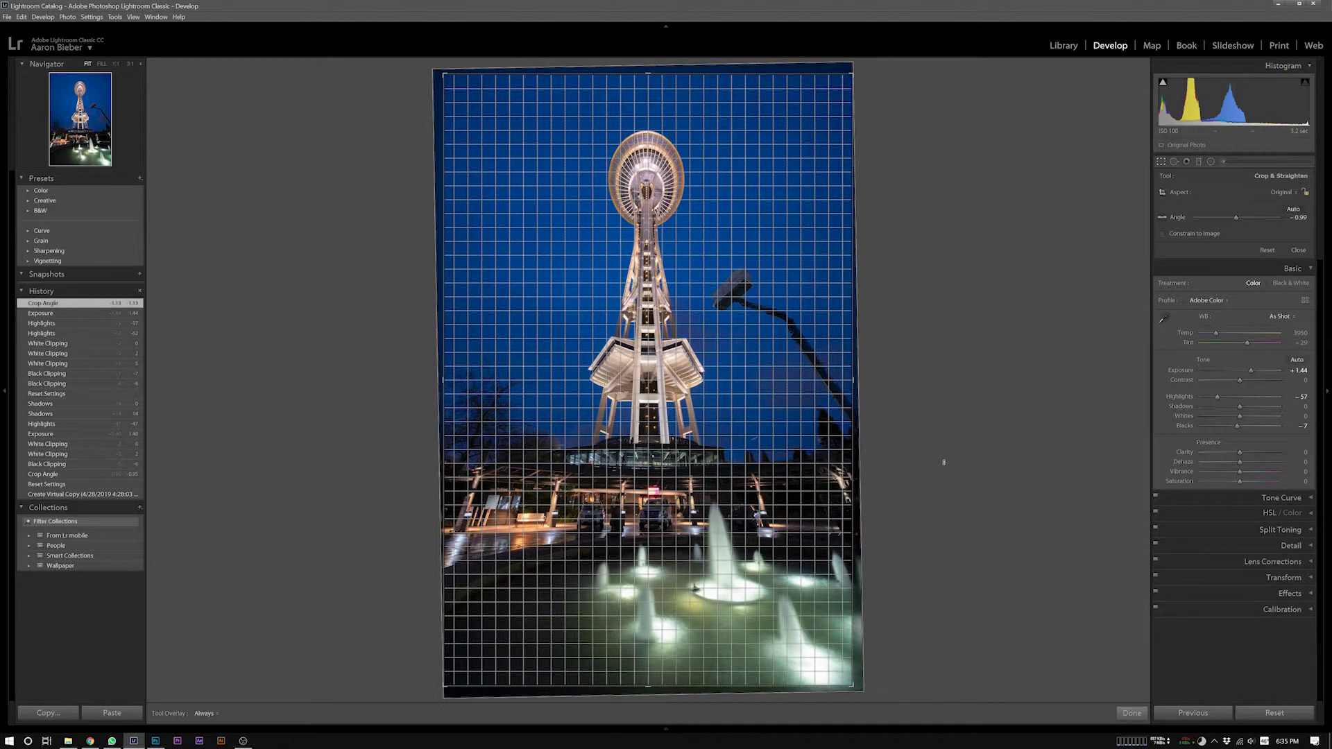
key(r)
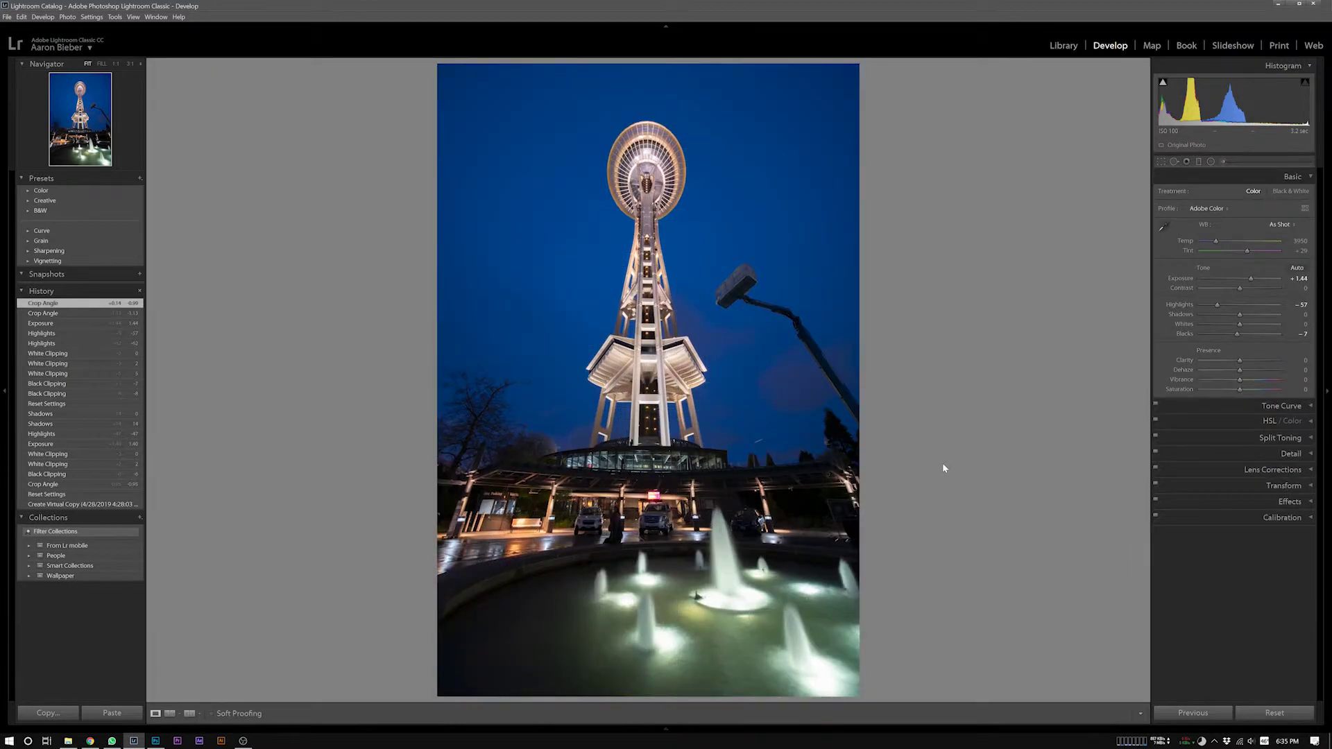
key(r)
drag(942, 469, 942, 468)
key(r)
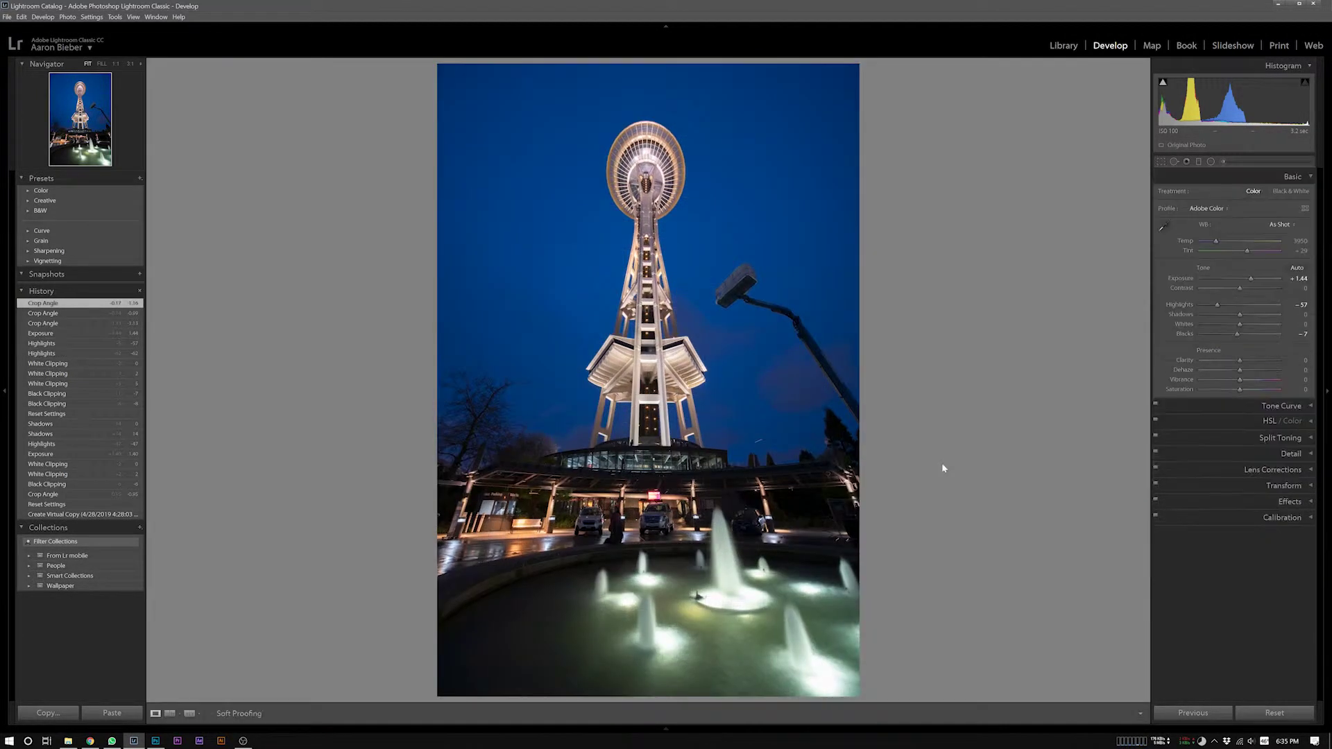
Step: Heal away the bright streak in the sky beside the tower's base using a size 18 Spot Removal brush
click(943, 469)
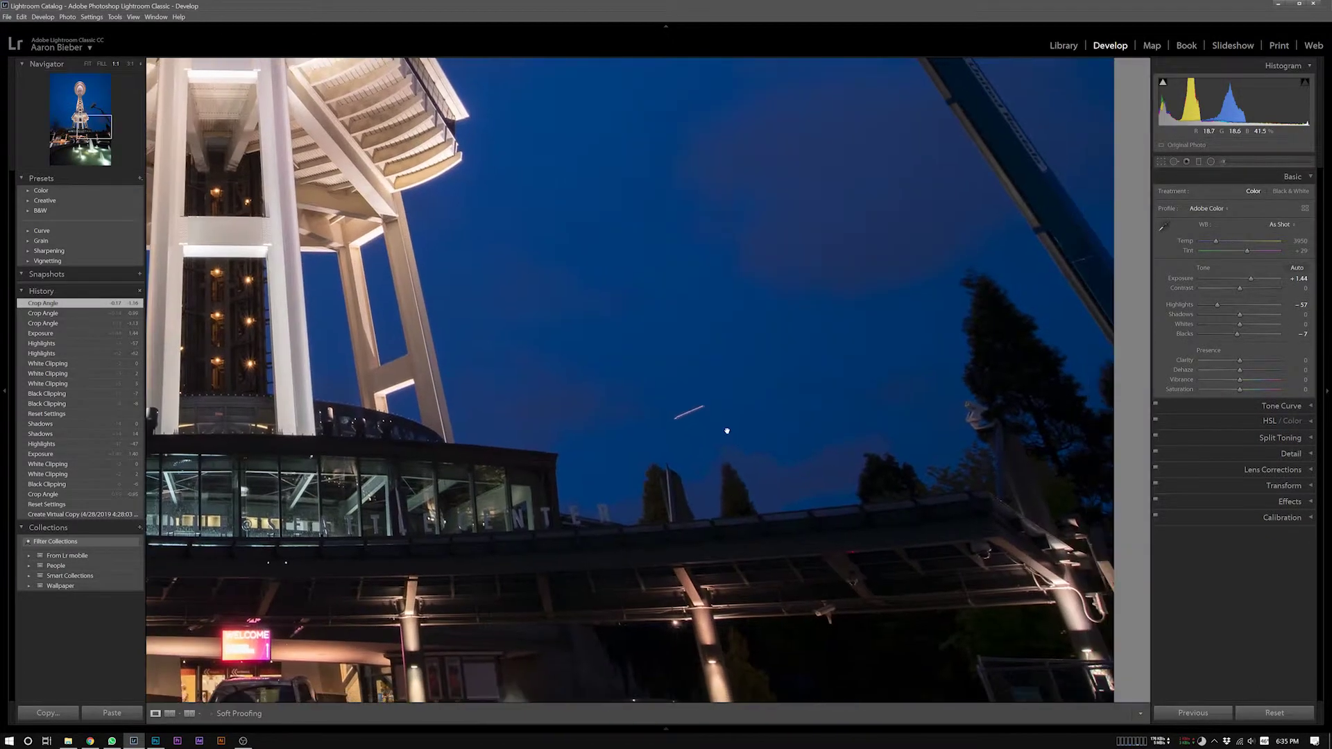
key(q)
scroll(696, 404, down, 8)
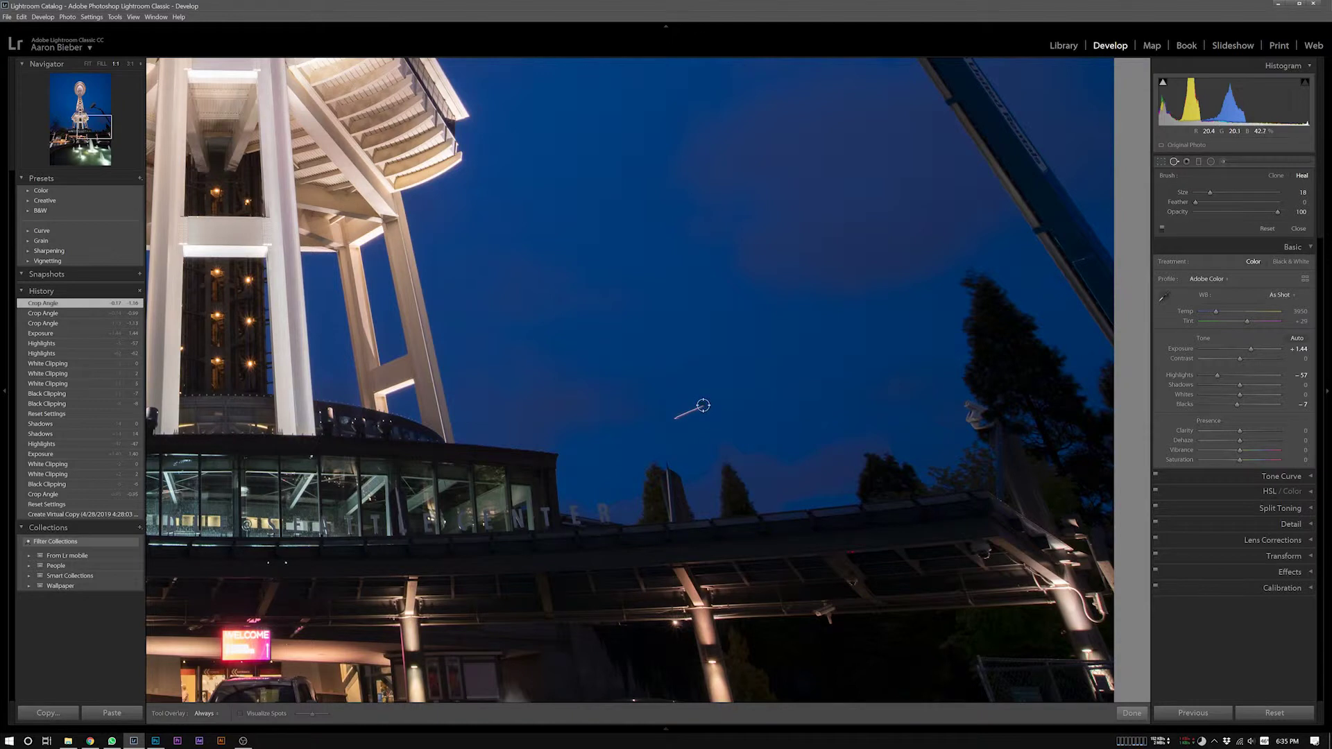
drag(702, 405, 677, 418)
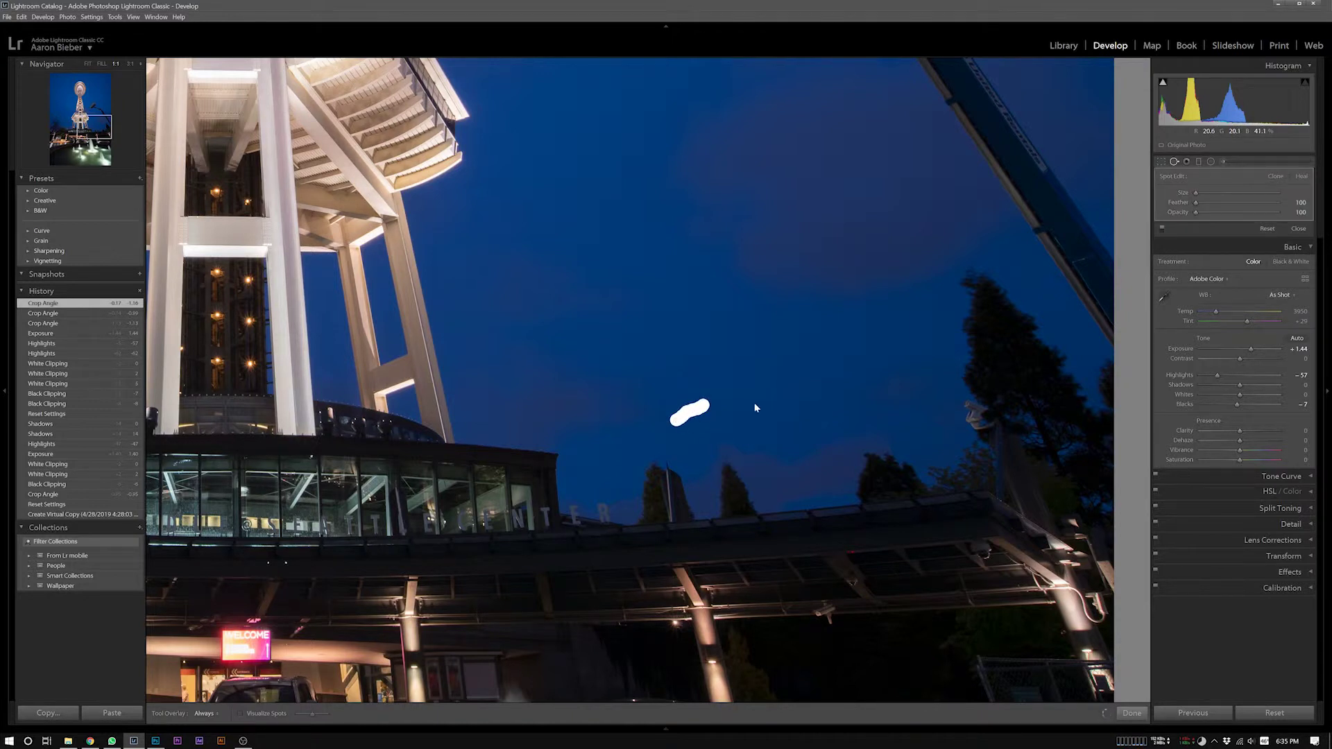
key(q)
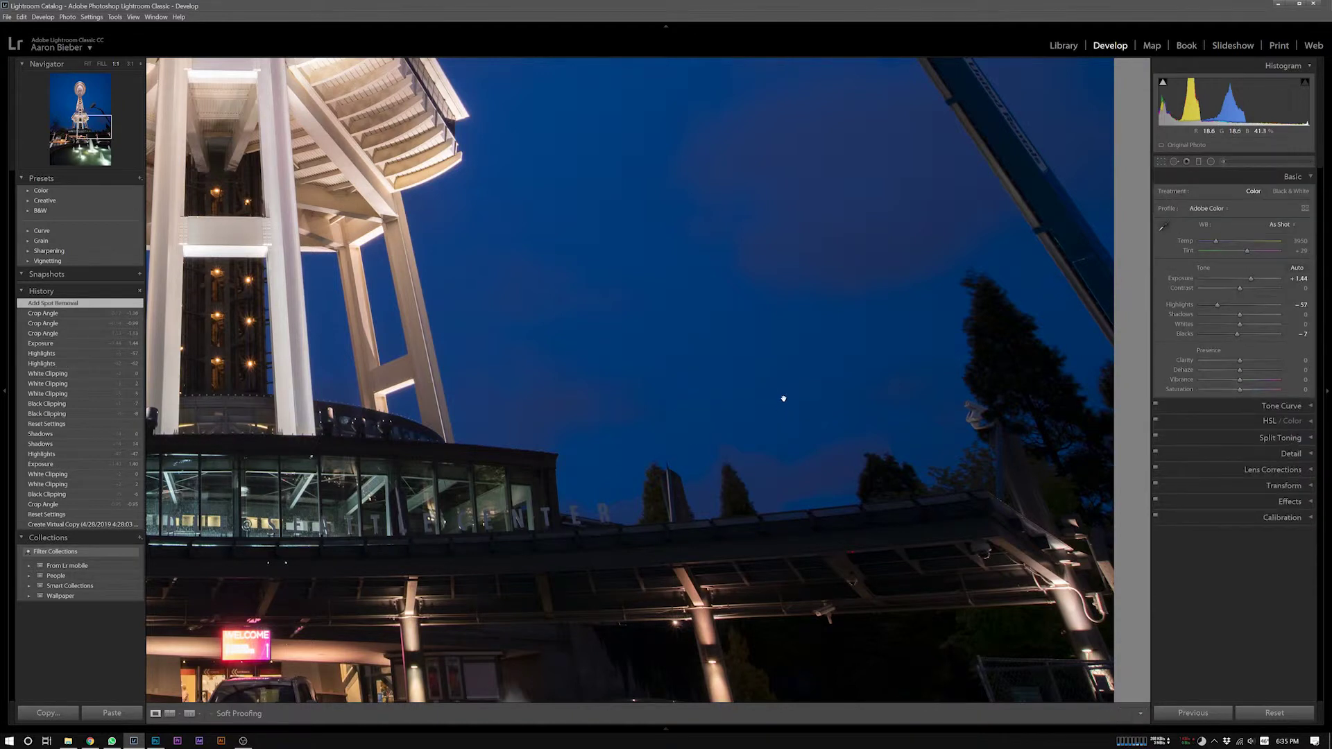
click(785, 401)
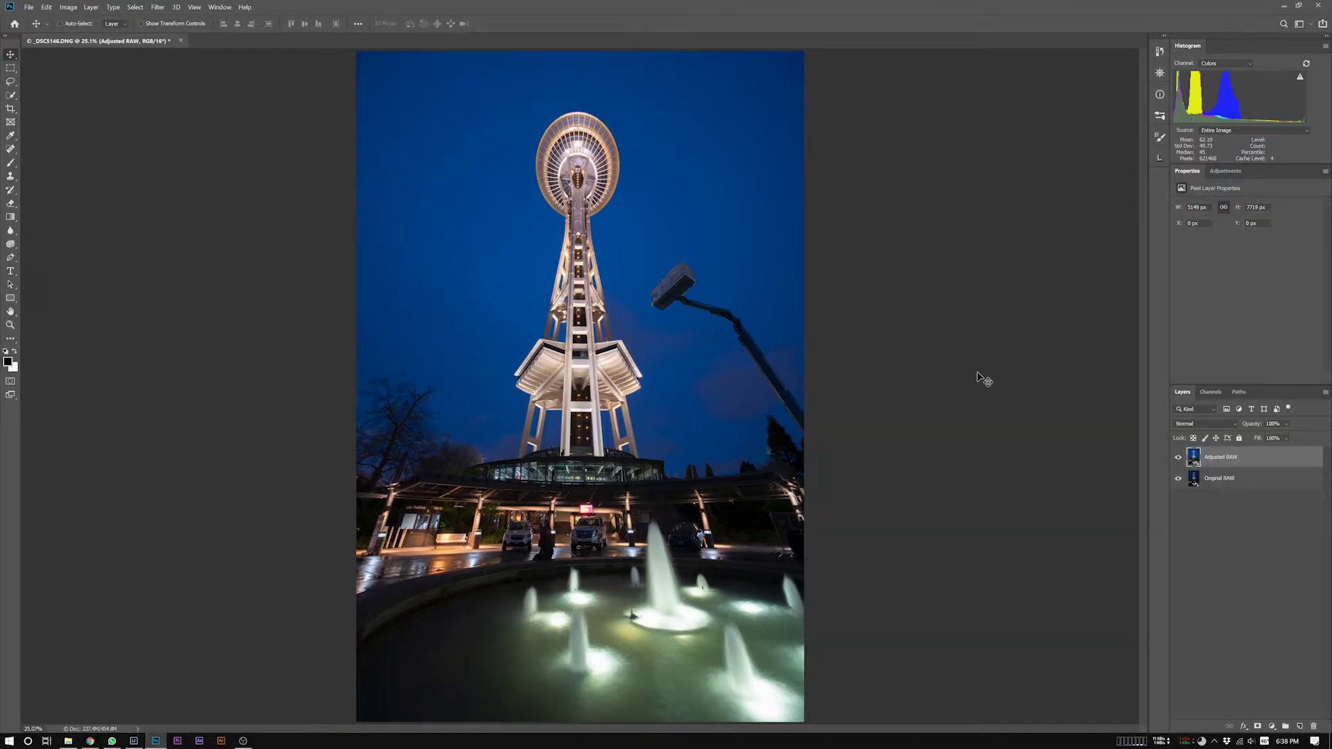
Step: In Photoshop, compare the Adjusted RAW layer with the Original RAW layer by toggling its visibility
click(1179, 457)
click(1241, 485)
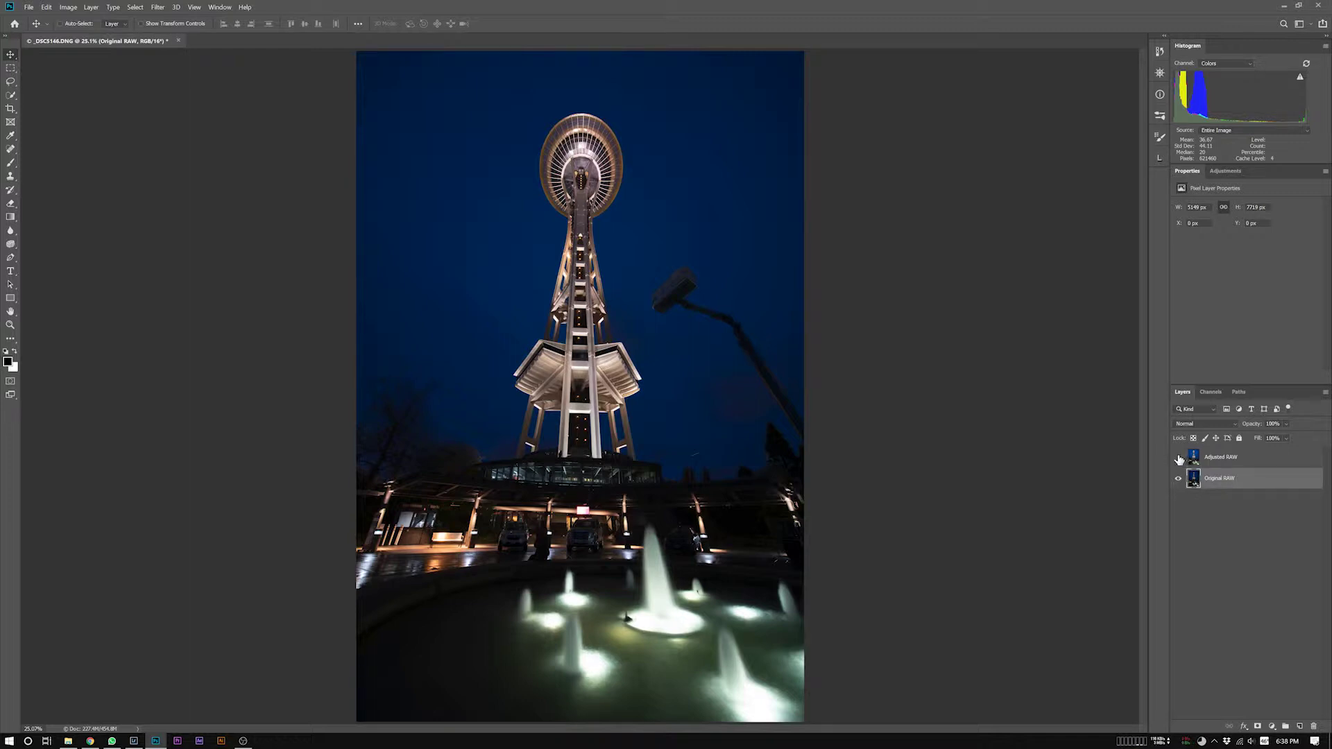
click(1178, 458)
click(1246, 458)
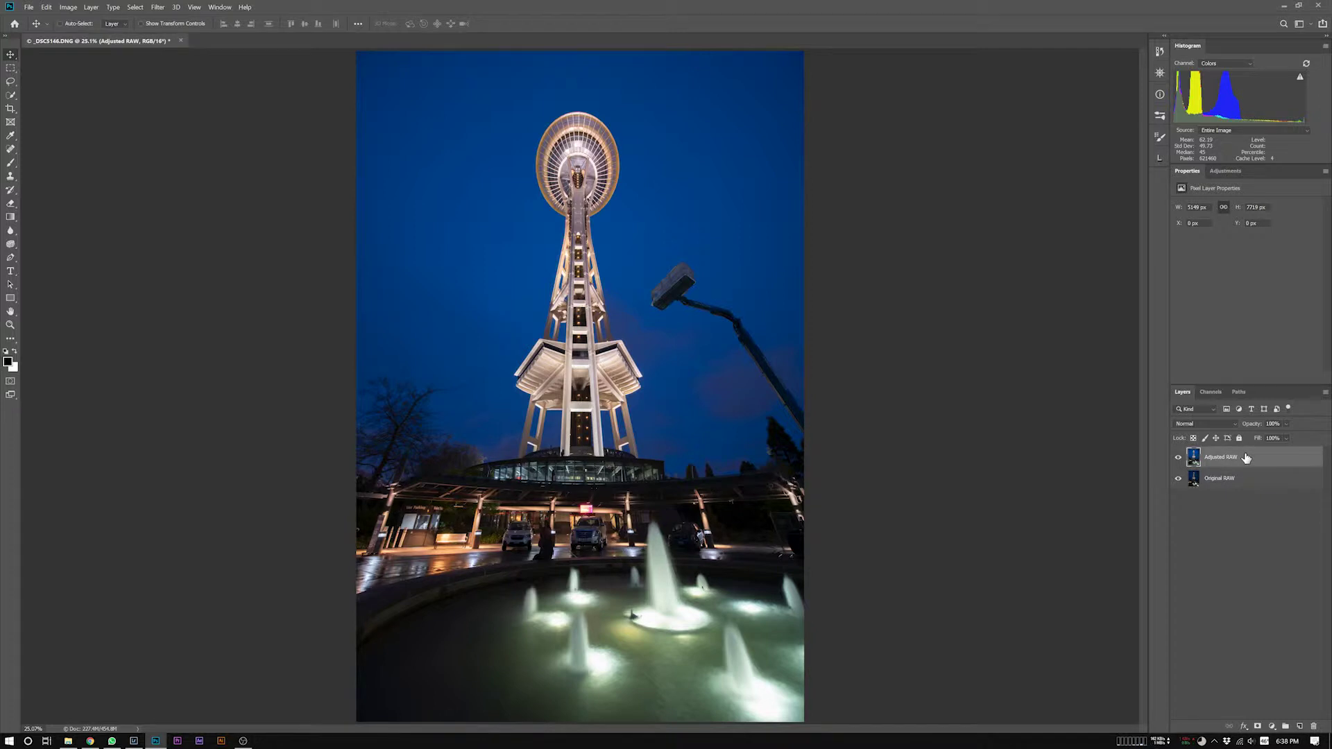
click(1179, 459)
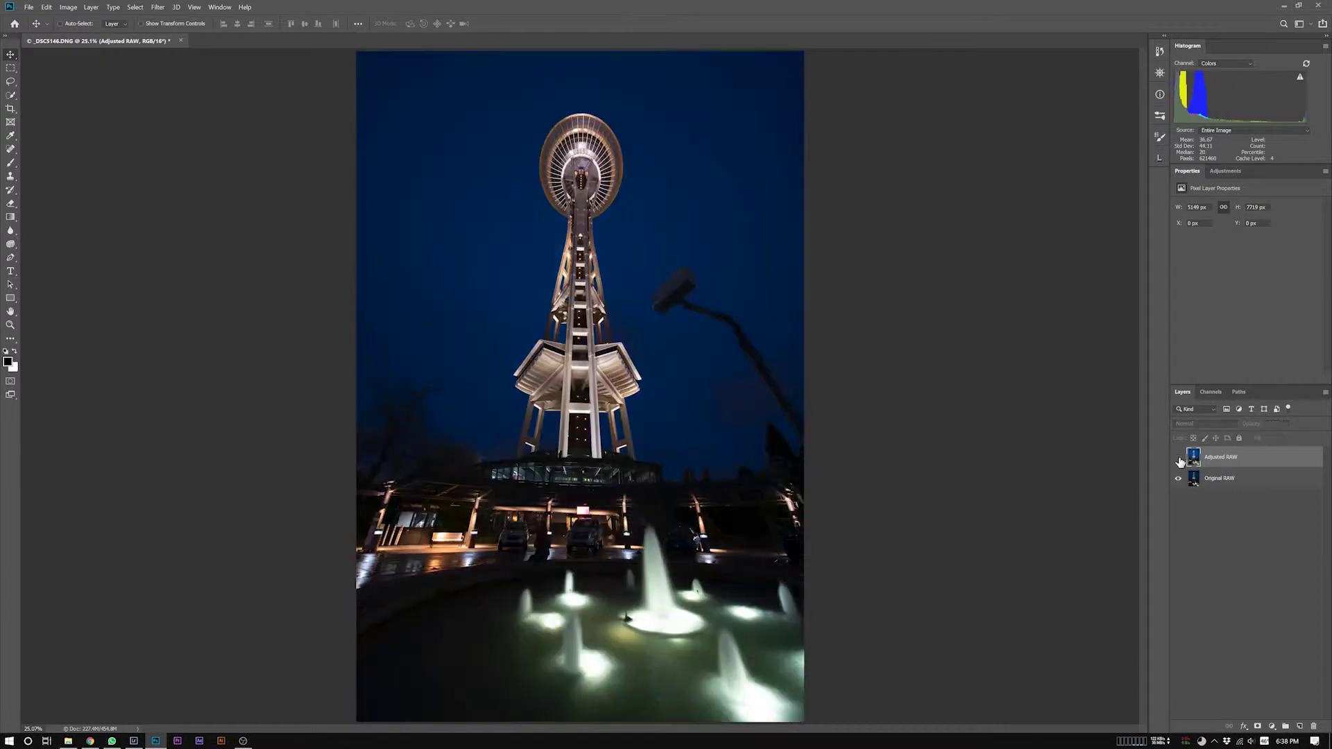
click(1179, 458)
click(1179, 459)
click(1179, 459)
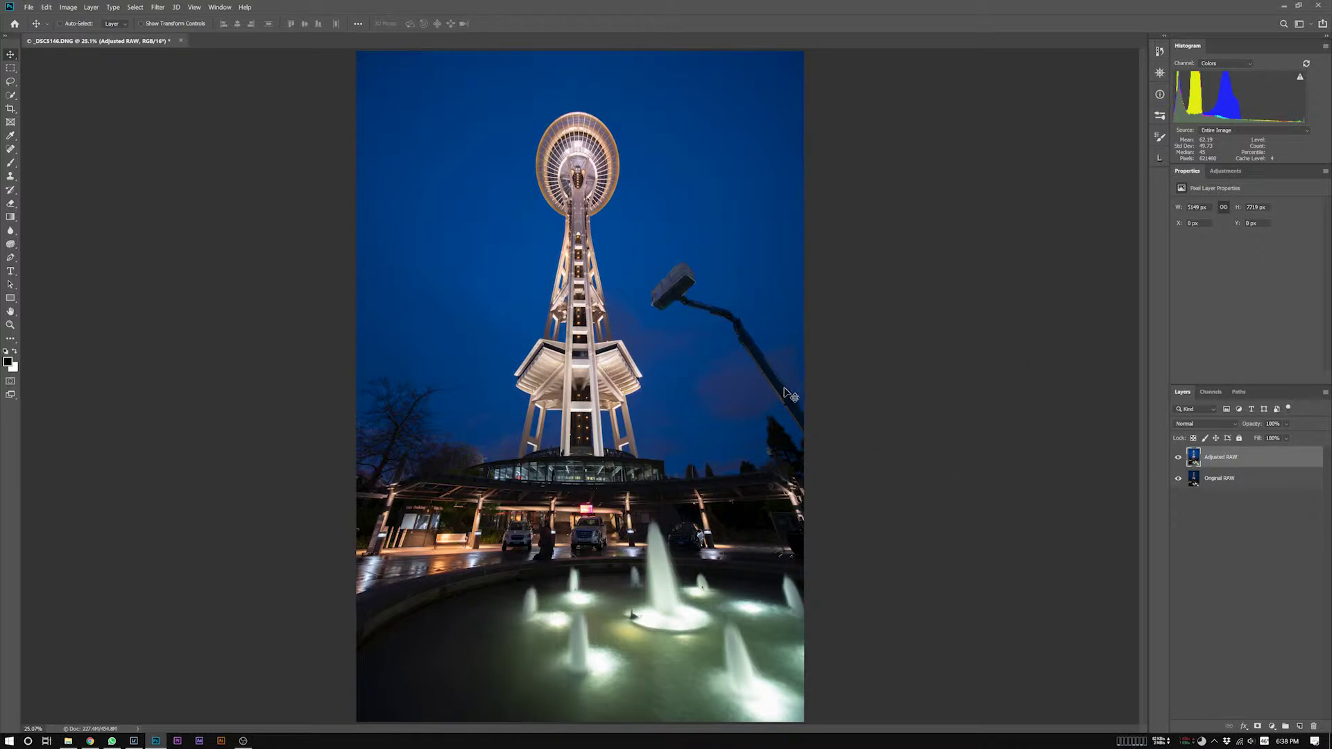
Step: Outline the crane arm and its basket with a closed Polygonal Lasso selection extending to the photo's edge
key(l)
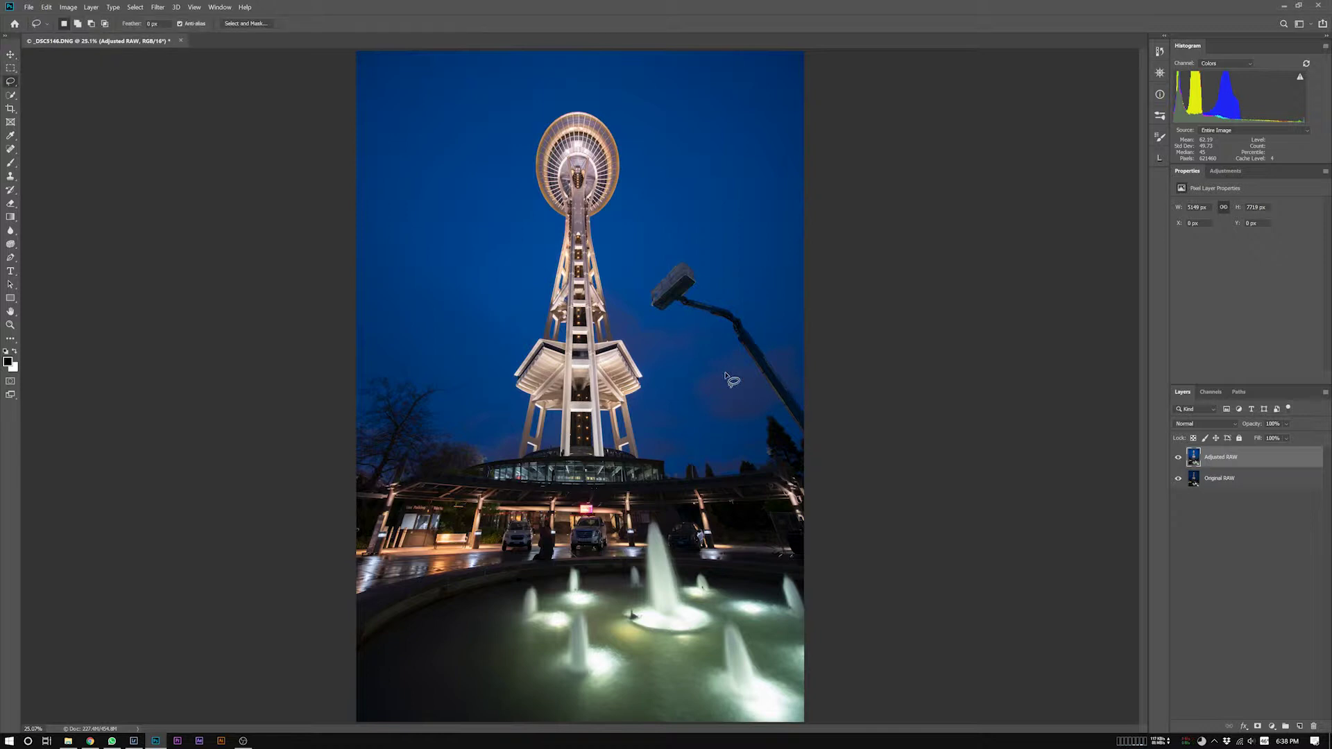
key(shift+l)
click(806, 440)
click(730, 322)
click(647, 294)
click(681, 258)
click(699, 274)
click(699, 286)
click(689, 298)
click(734, 310)
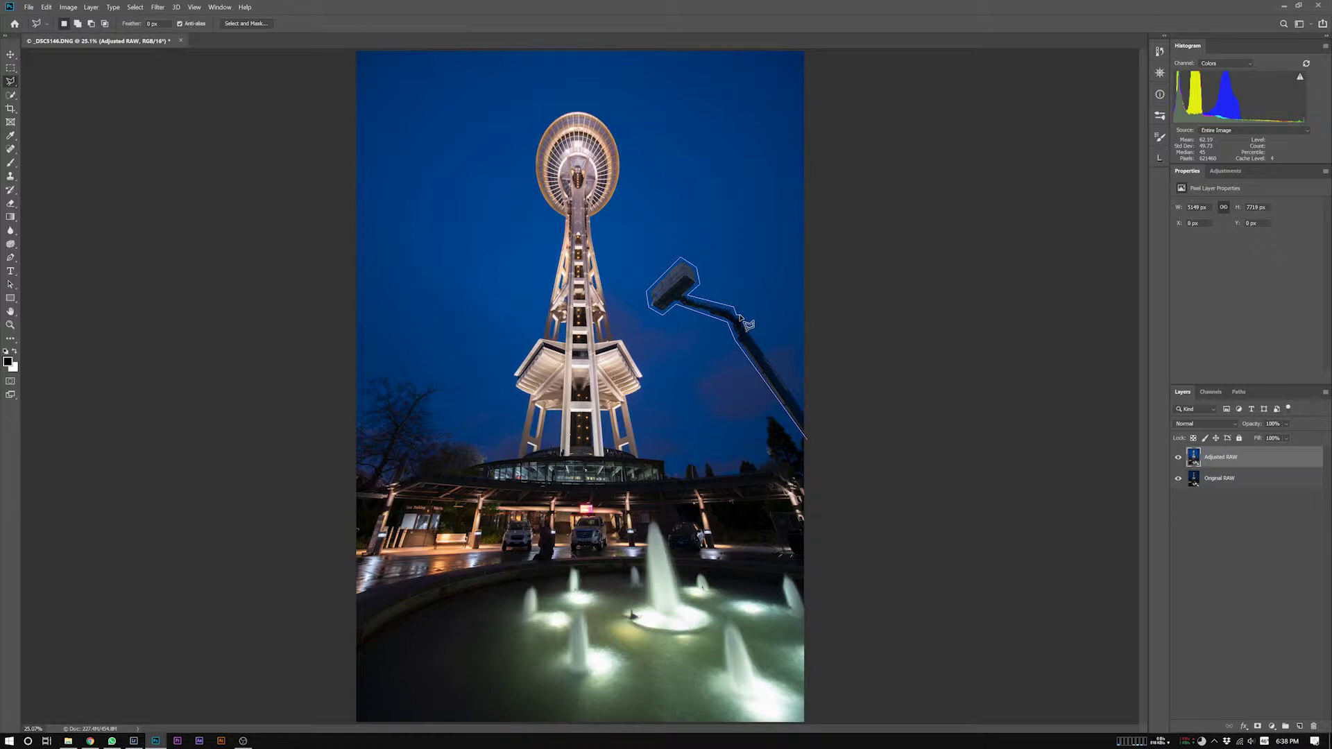
click(807, 439)
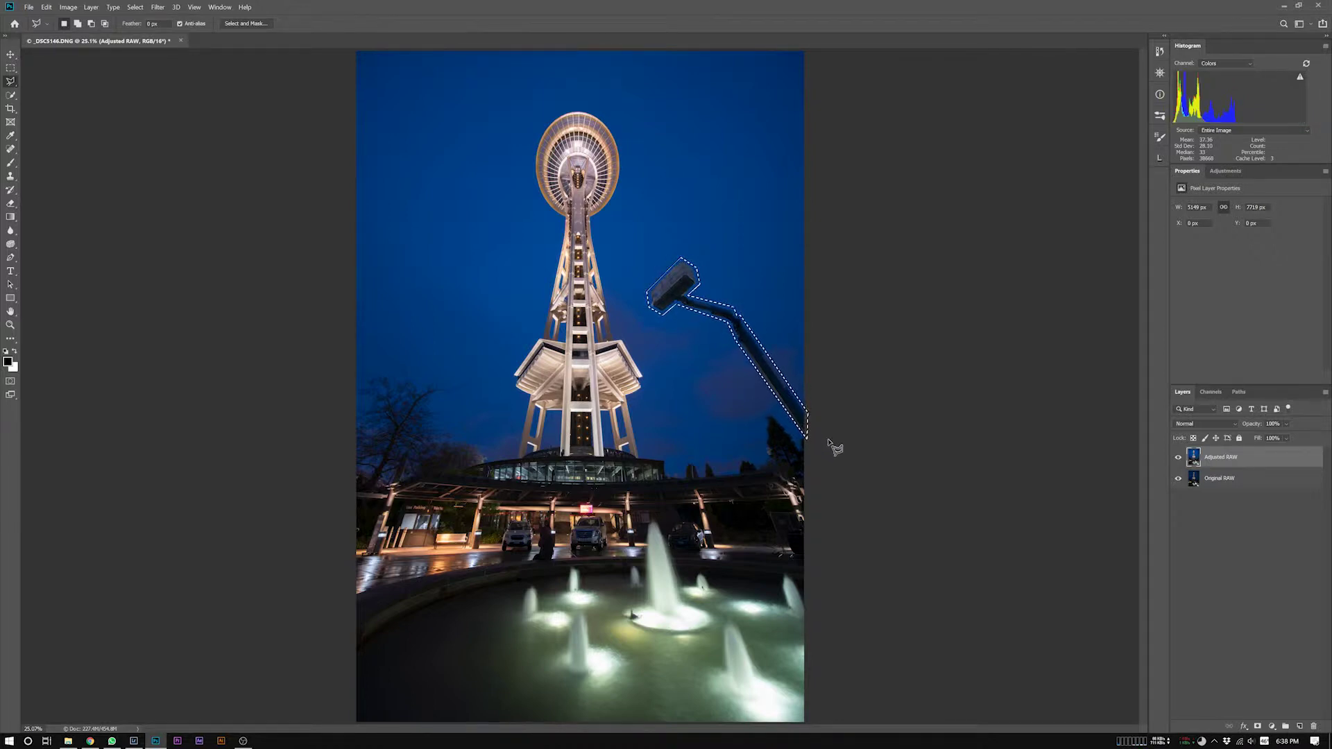
Step: Fill the crane selection so that surrounding sky replaces it, and deselect the area
click(46, 7)
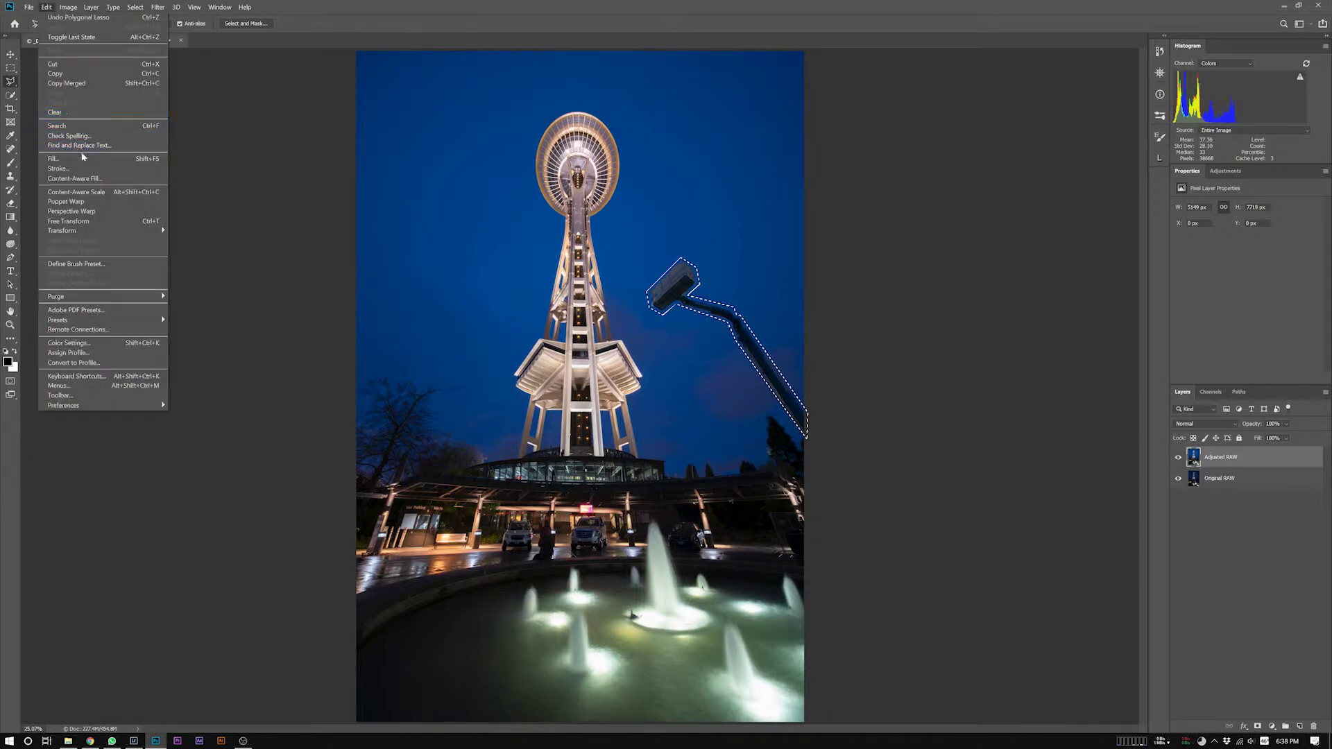
click(80, 158)
click(739, 221)
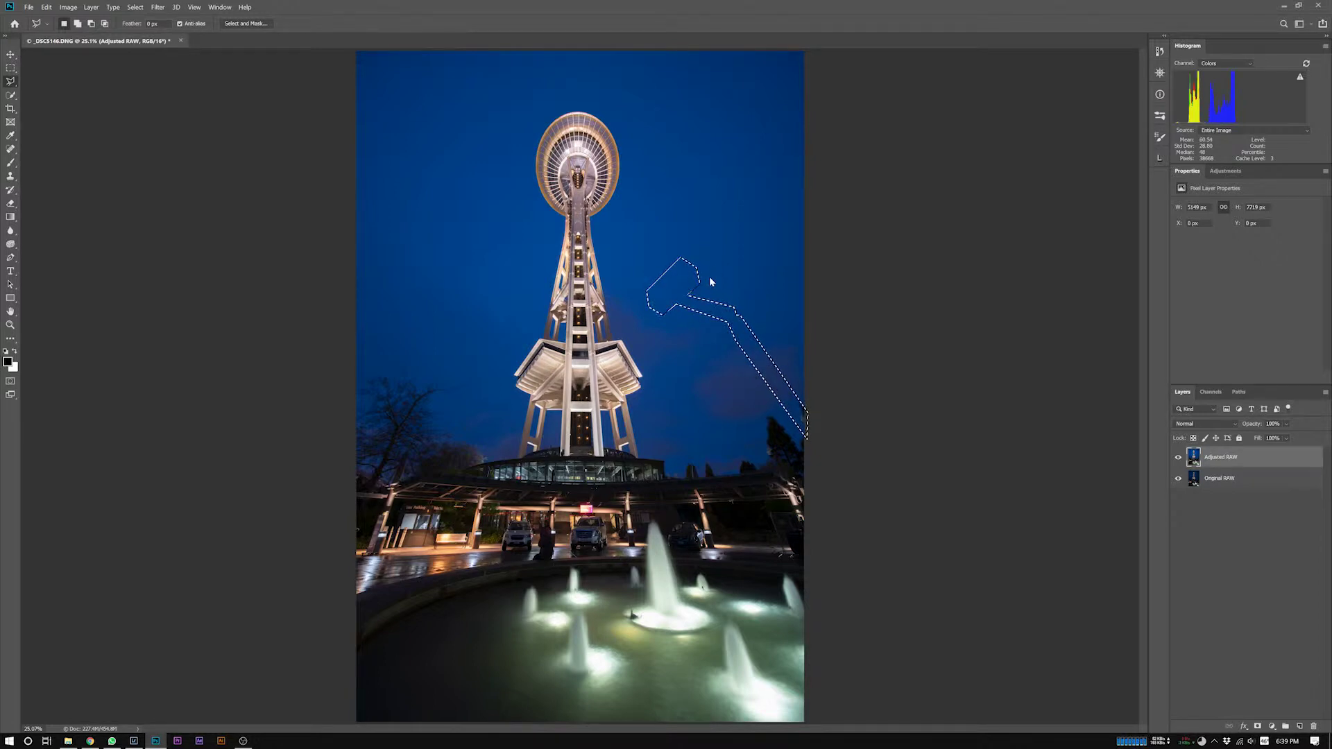
key(ctrl+d)
Step: Clone clean sky over the leftover crane and tree fragments at the photo's edge above the dark evergreen using the Clone Stamp
key(z)
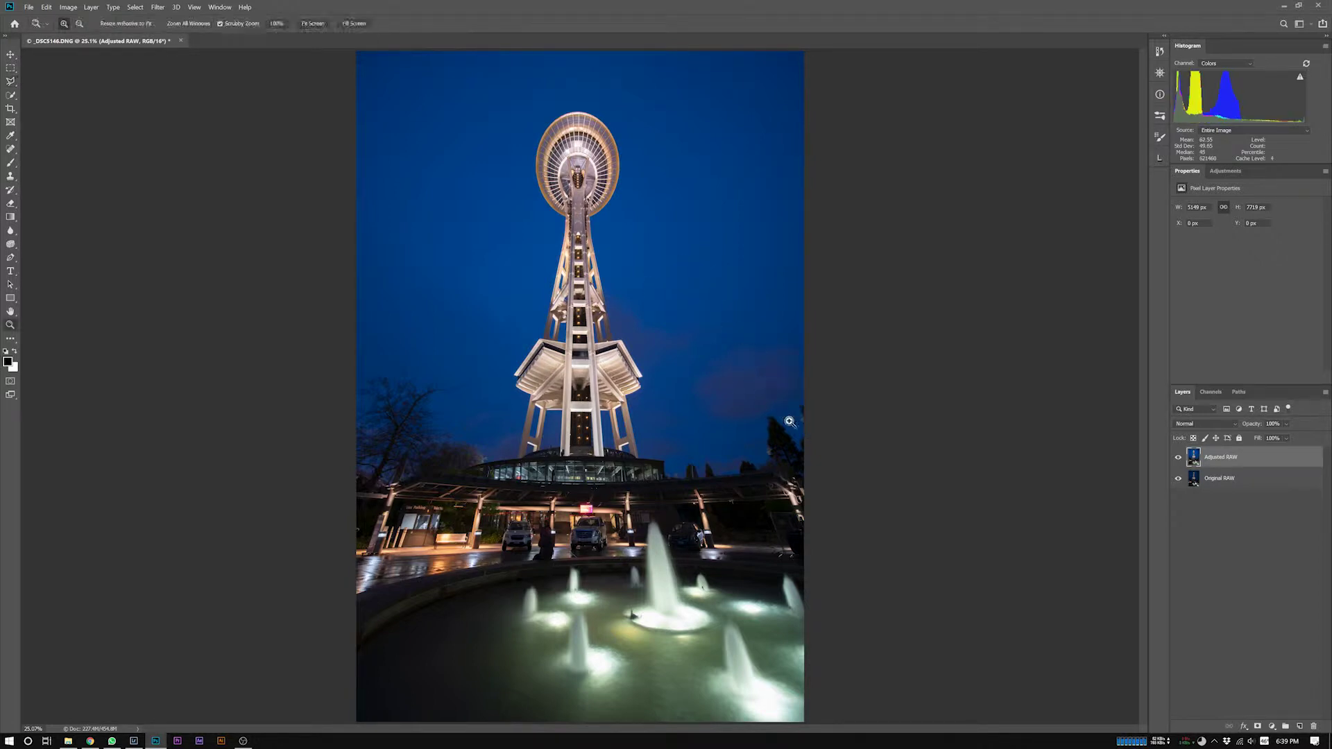
mouse_move(791, 421)
mouse_down()
mouse_move(832, 426)
mouse_move(547, 375)
mouse_up()
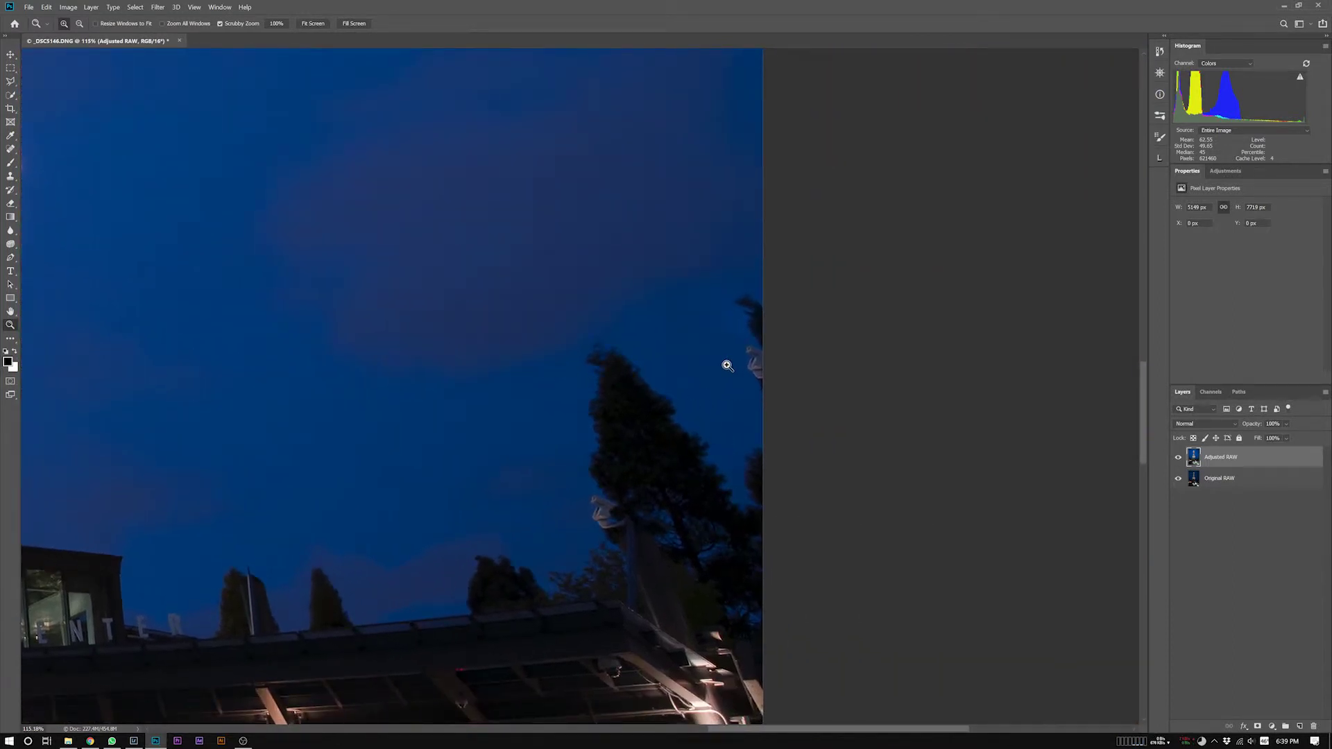
key(s)
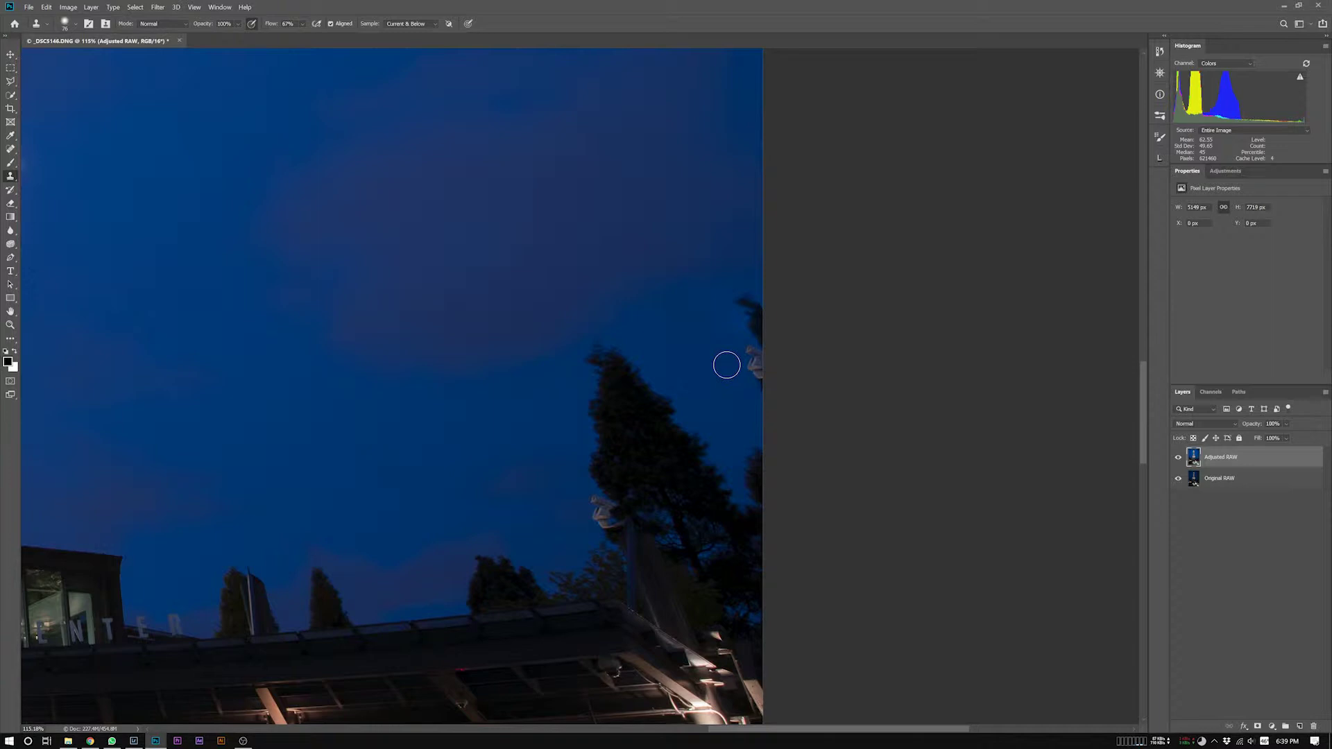
key(x)
mouse_move(759, 369)
mouse_down()
mouse_move(767, 402)
mouse_move(747, 290)
mouse_move(758, 307)
mouse_up()
alt+click(665, 319)
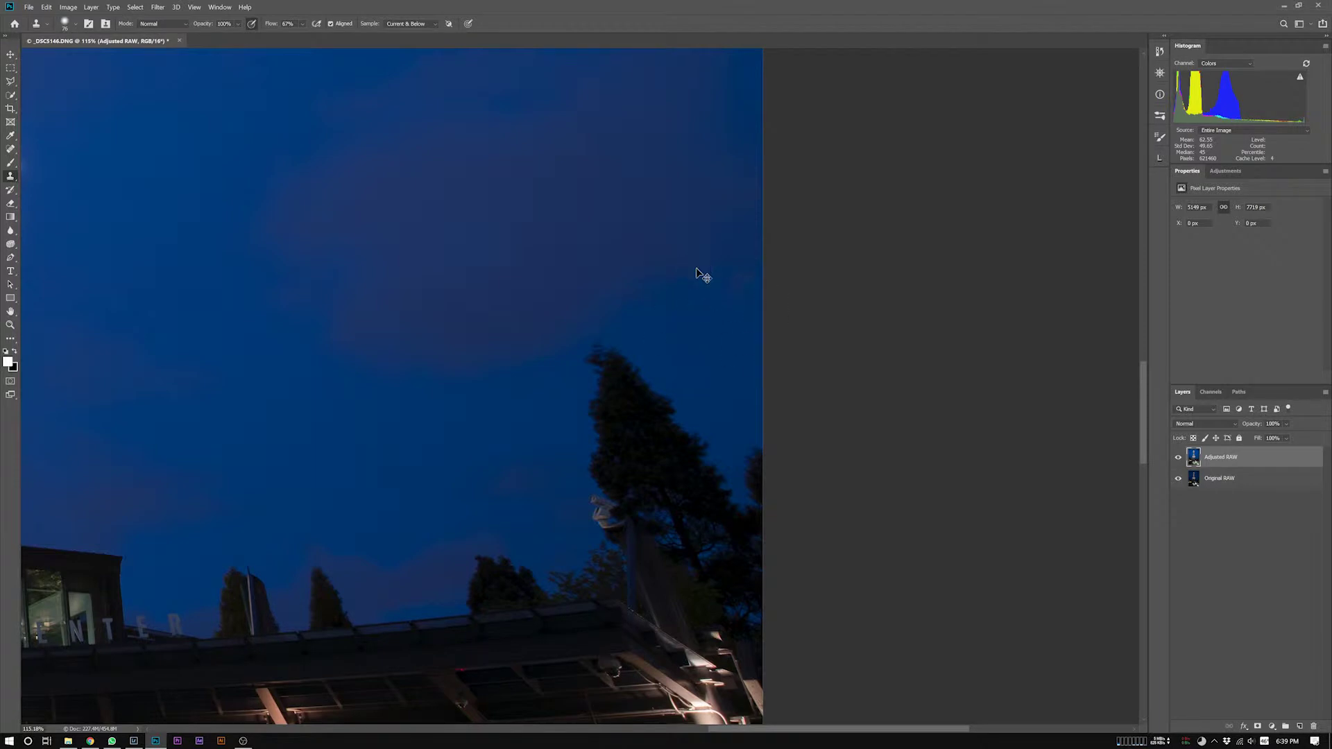
key(ctrl+0)
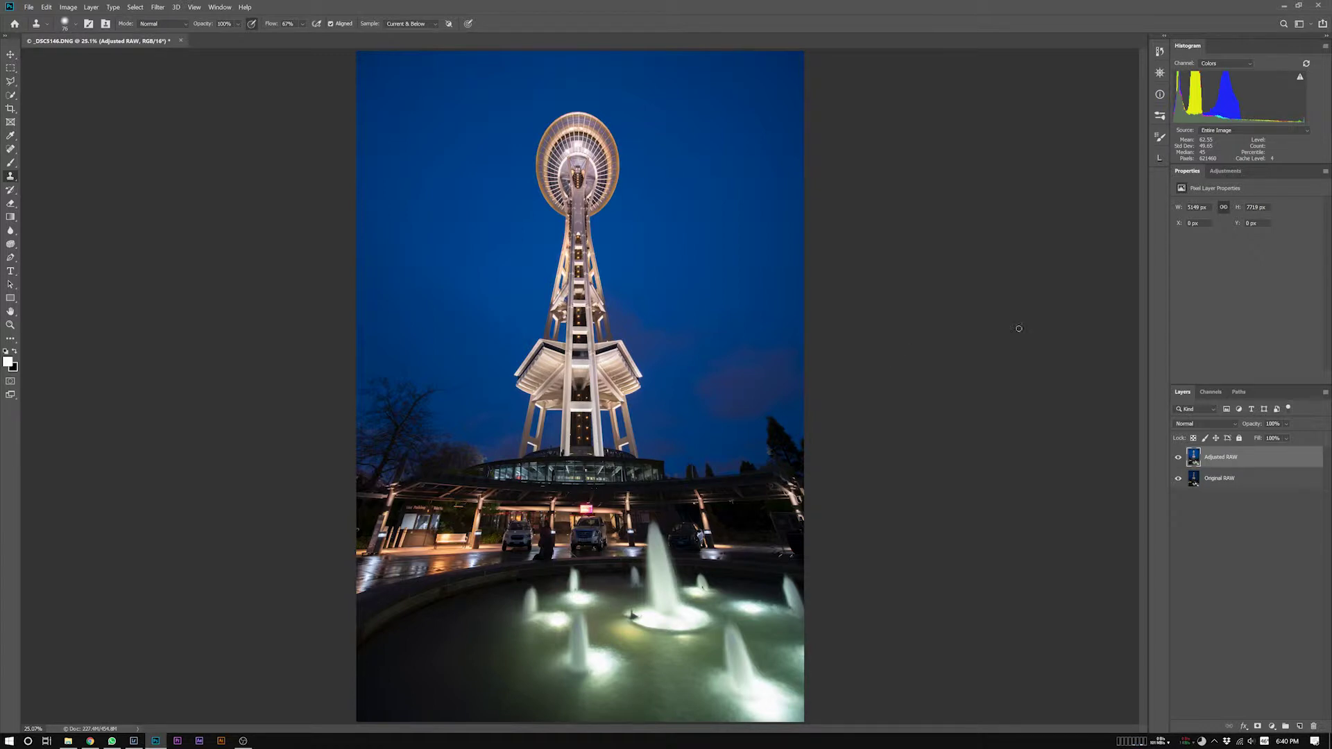
Step: In Lumenzia, preview the blue-based L3 and L2 luminosity masks and settle on the blue-based L mask
click(1158, 160)
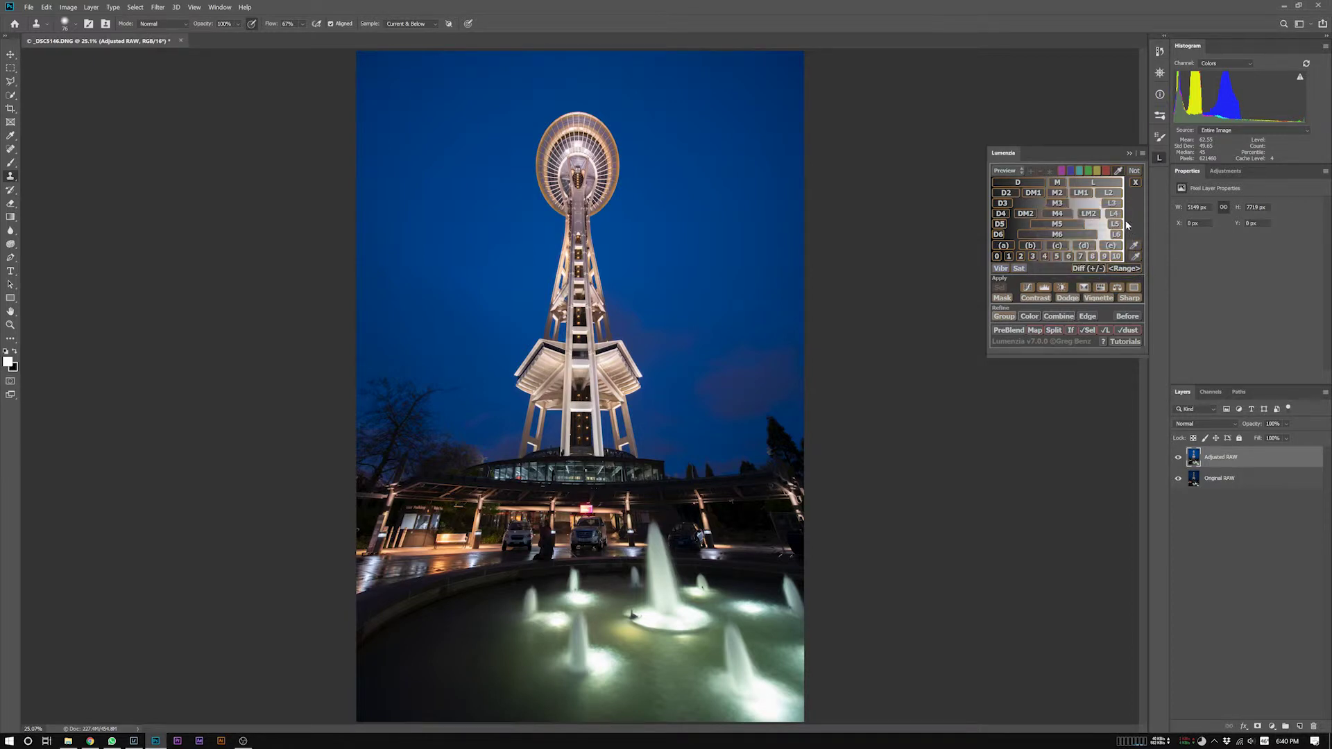
click(1072, 171)
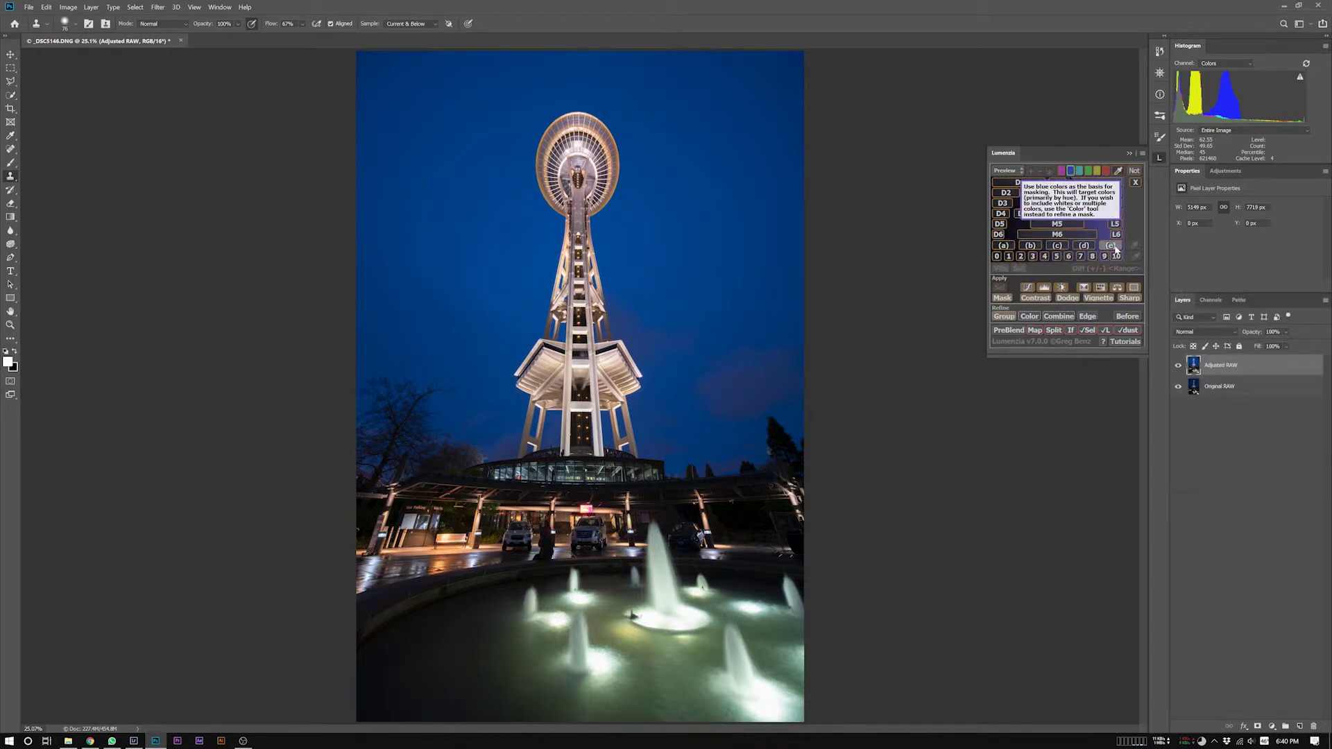
click(1113, 204)
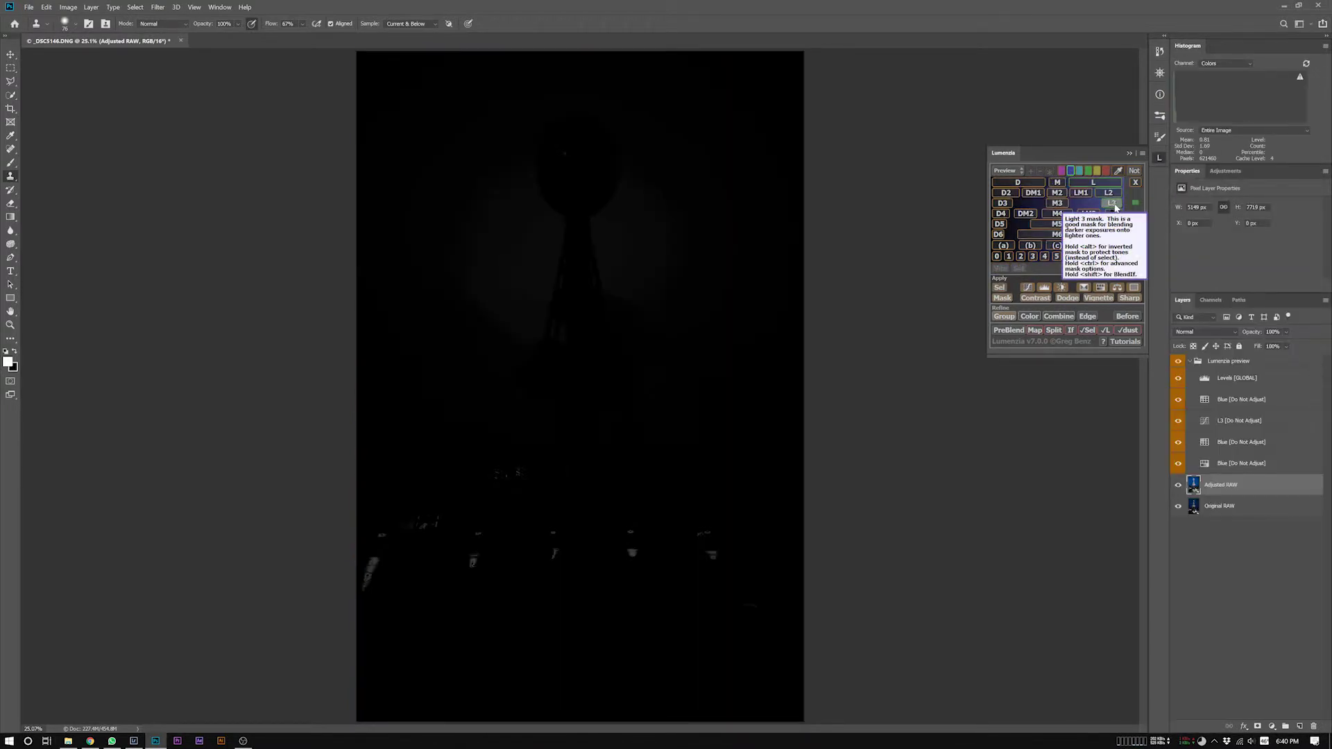
click(1110, 193)
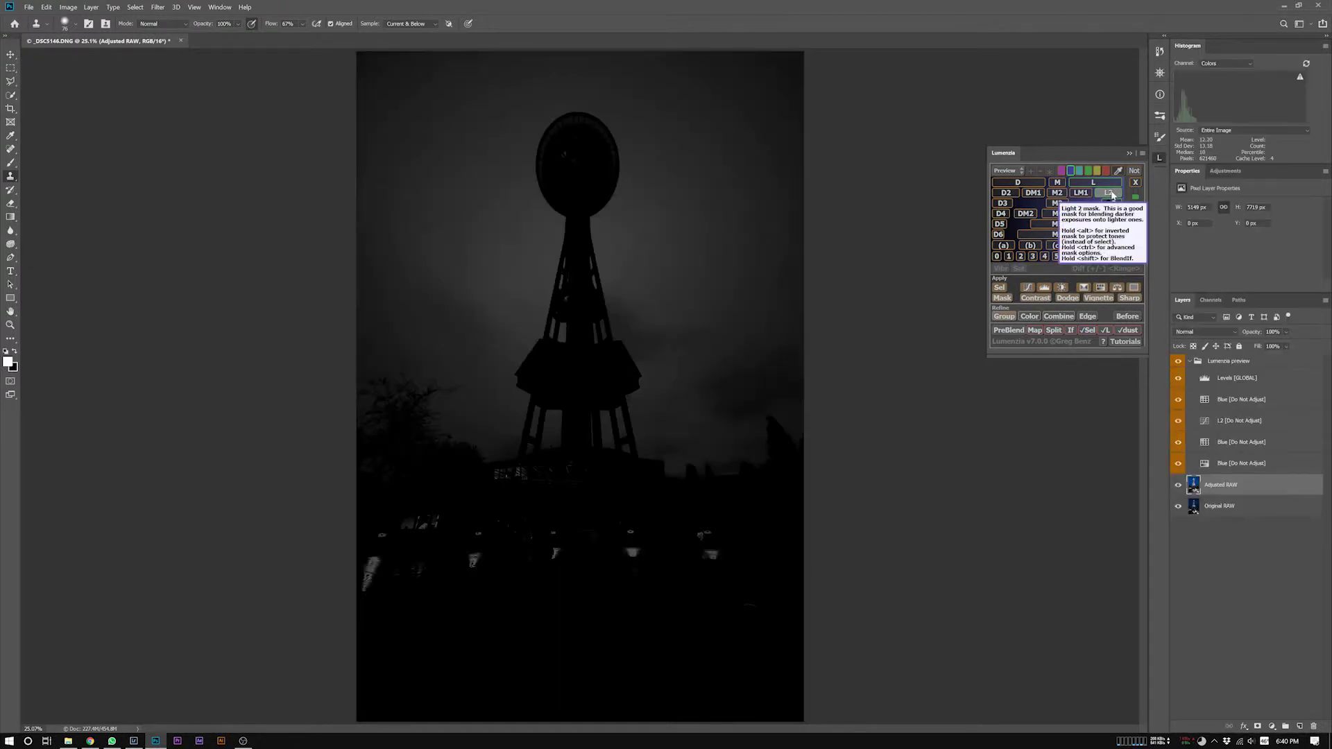
click(1113, 184)
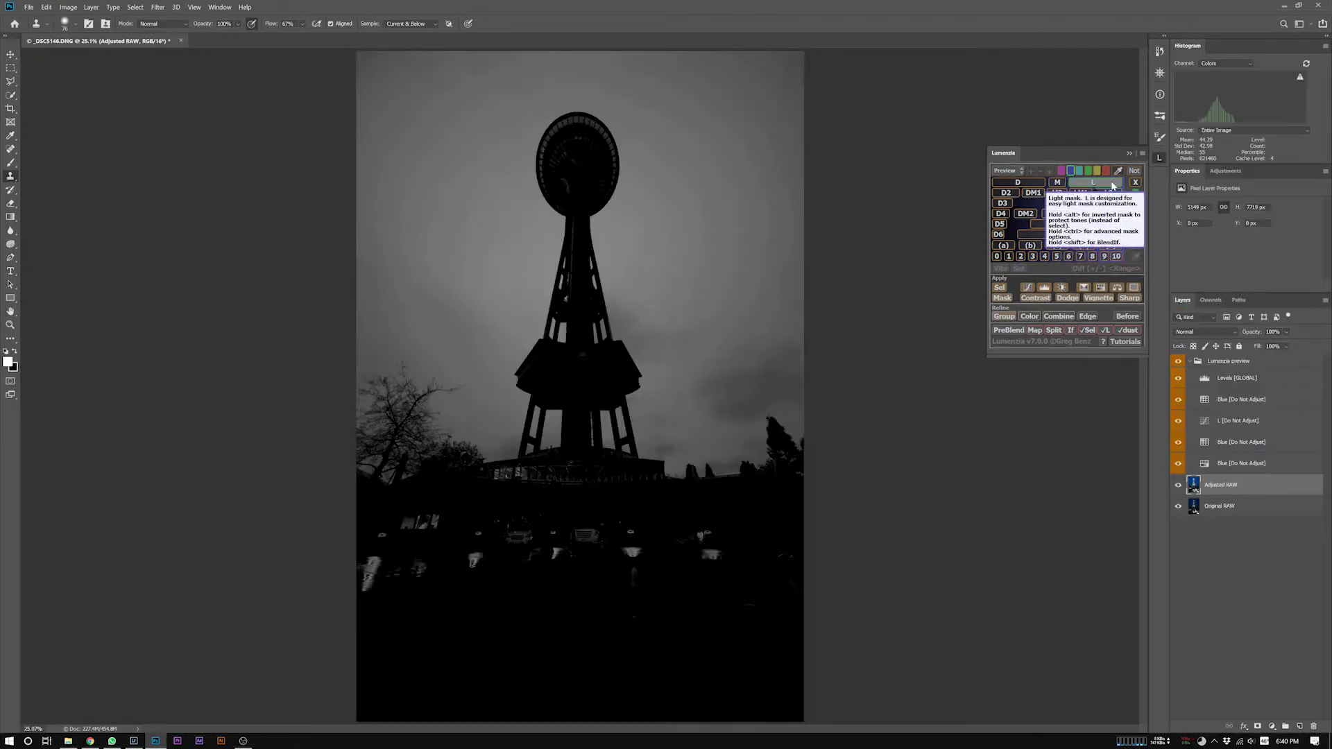
Step: Brighten the sky in the mask preview by setting its Levels midtone to 1.00 and white input to 134
click(1204, 378)
drag(1226, 293, 1227, 339)
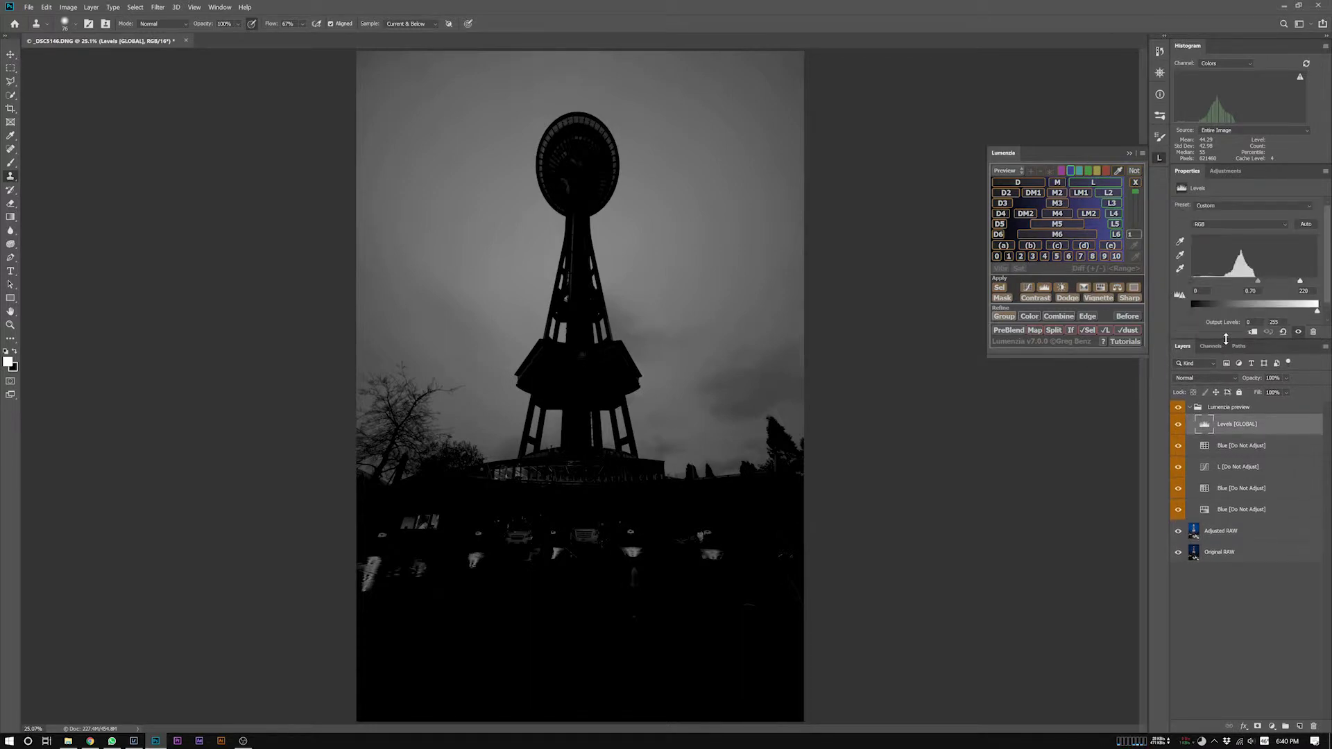
drag(1301, 284, 1260, 283)
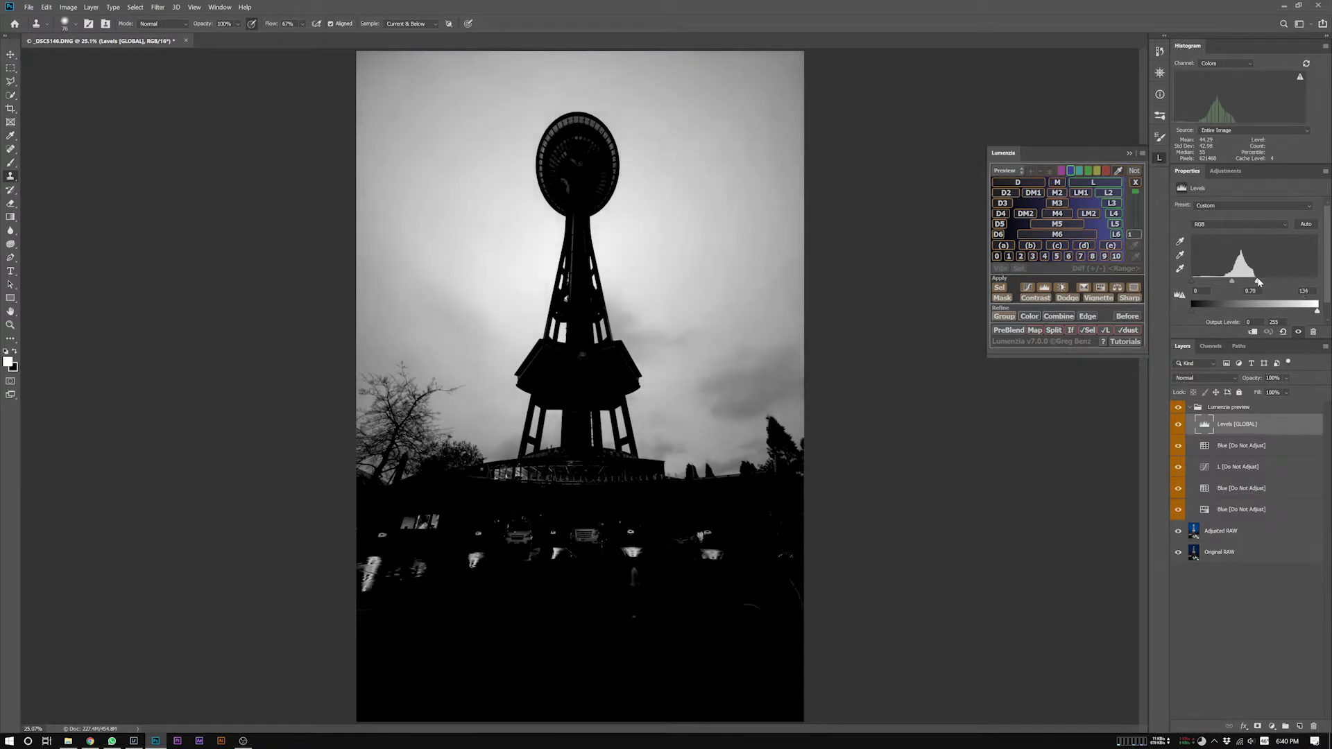
drag(1233, 284, 1226, 284)
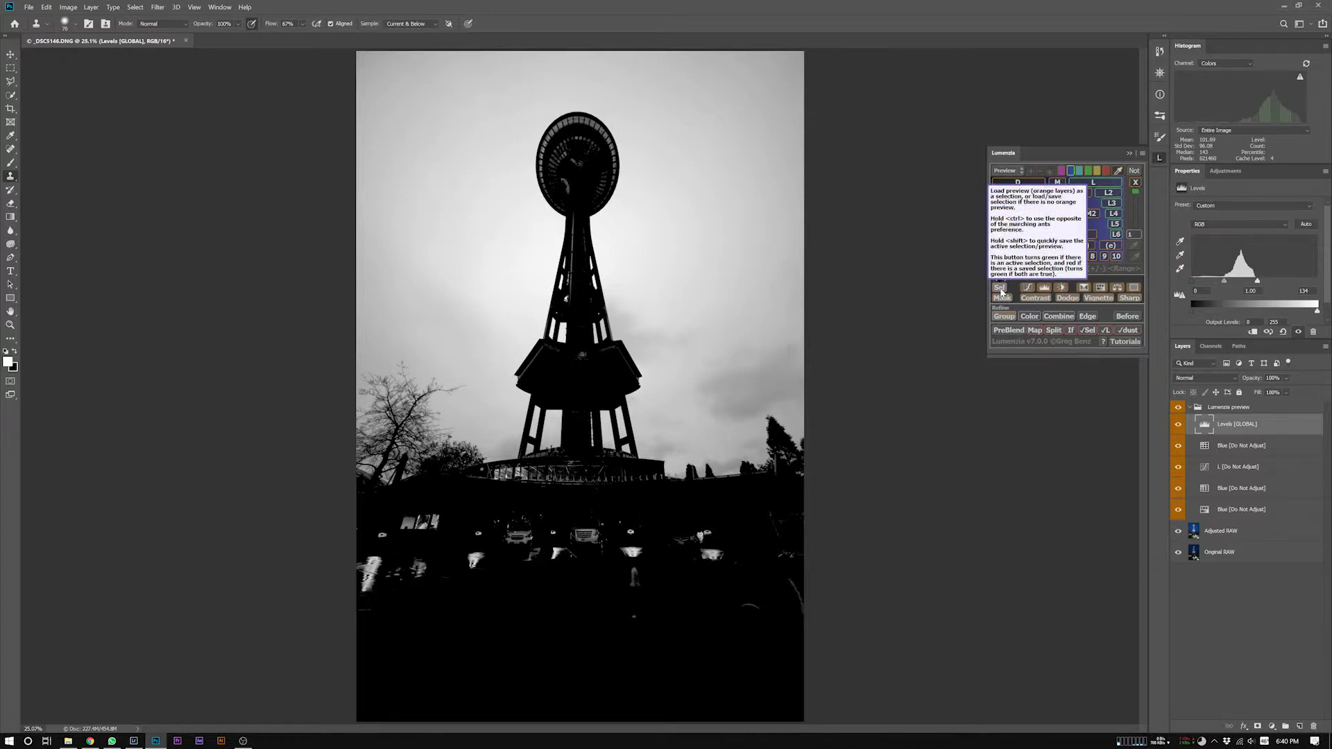
Step: Load the previewed sky mask as a selection and save it as an alpha channel
click(1002, 291)
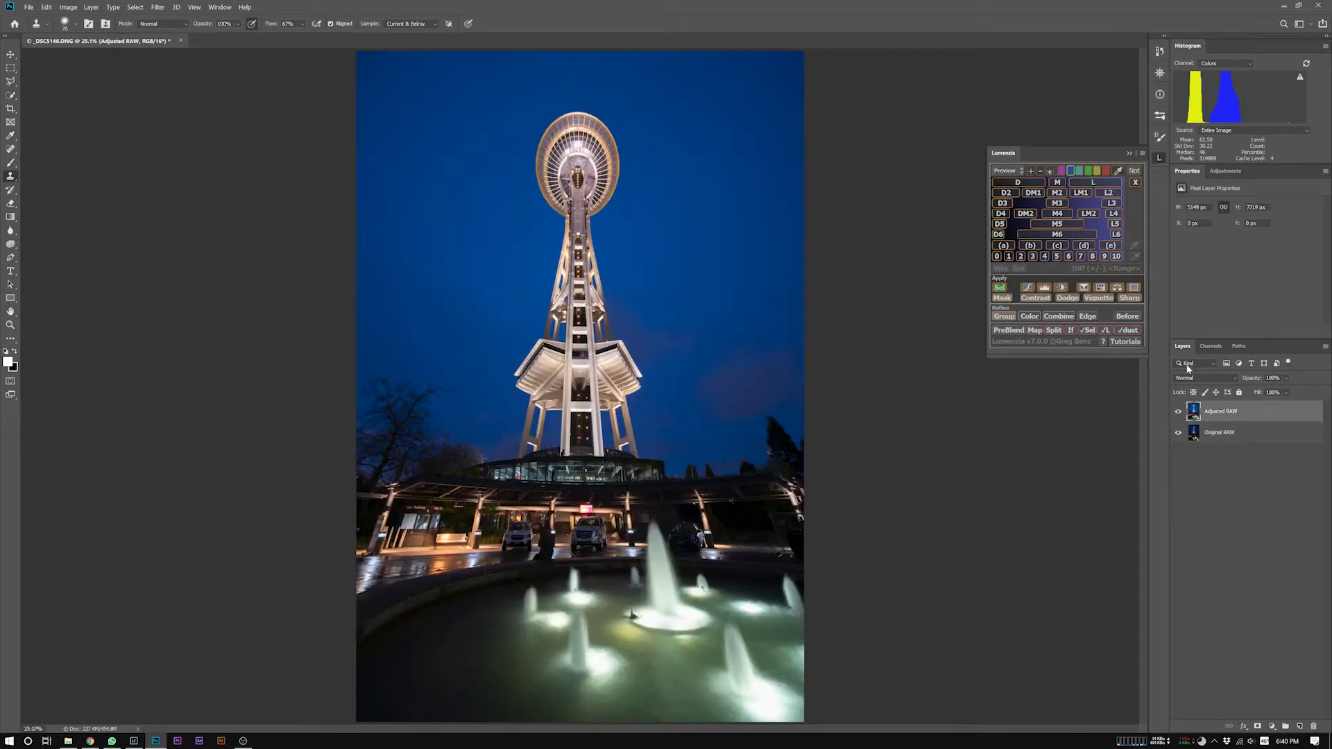
click(1210, 346)
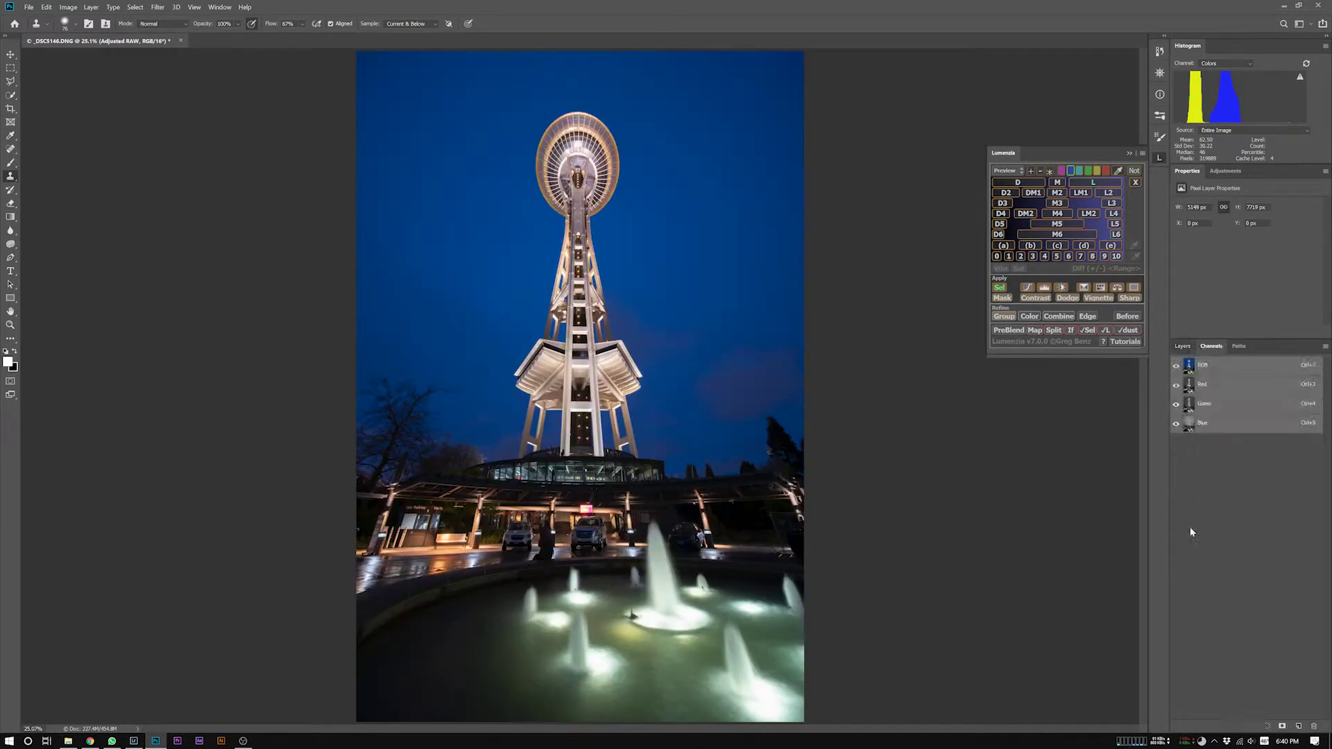
click(1282, 726)
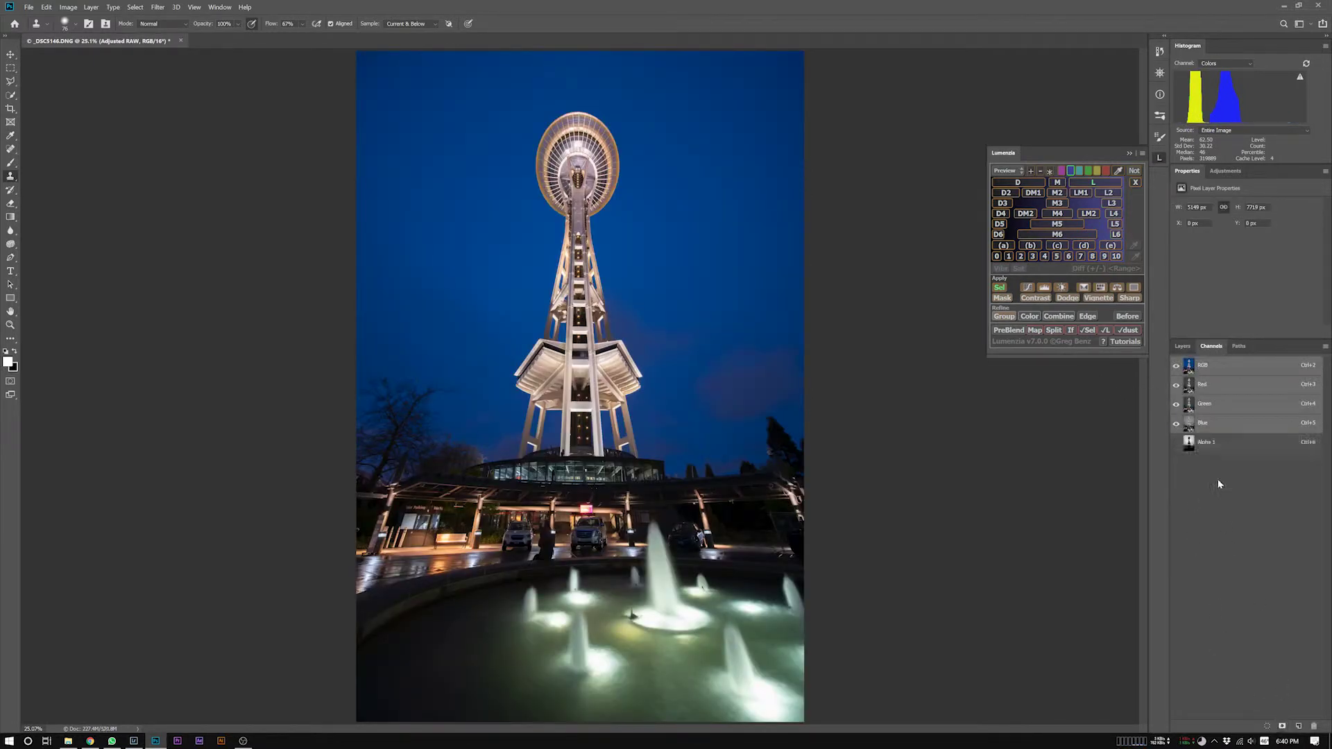
click(1184, 346)
click(1160, 160)
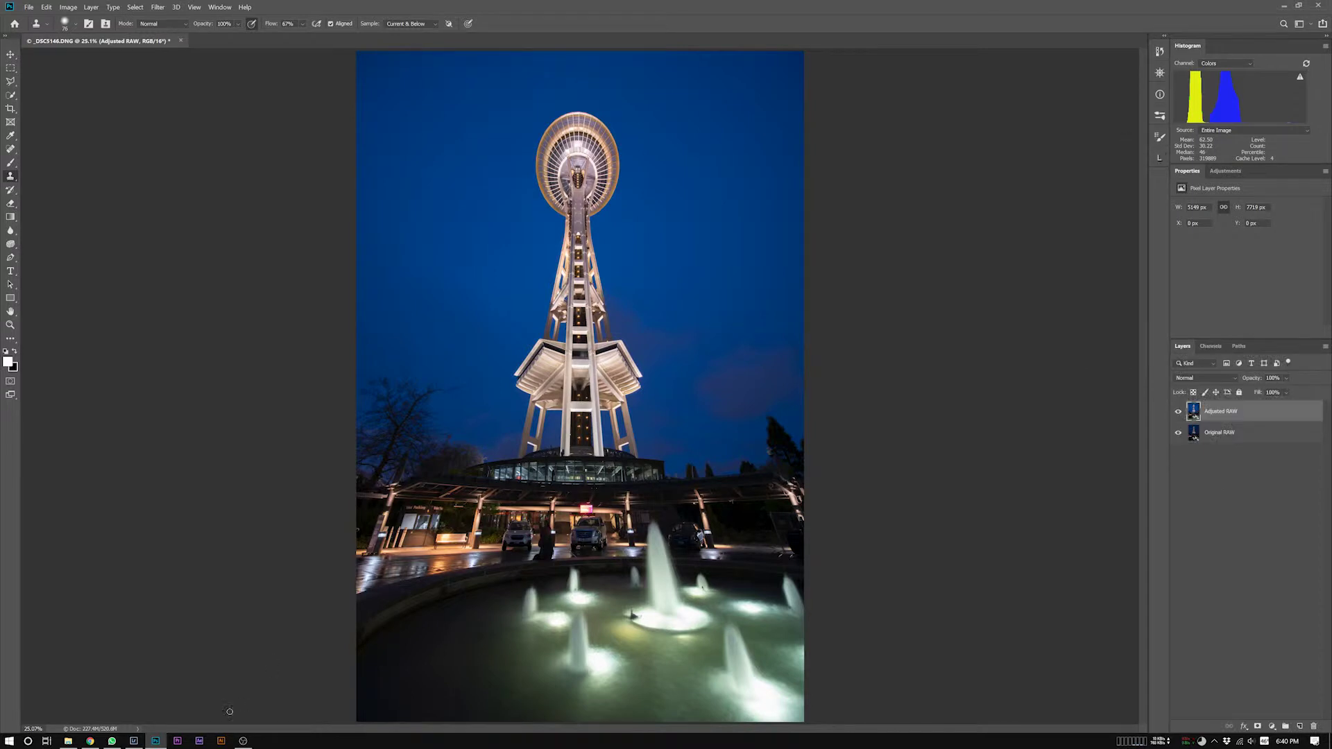
Step: Place the Milky Way image from the Space Needle folder into the document and scale it to cover the whole photo
click(68, 741)
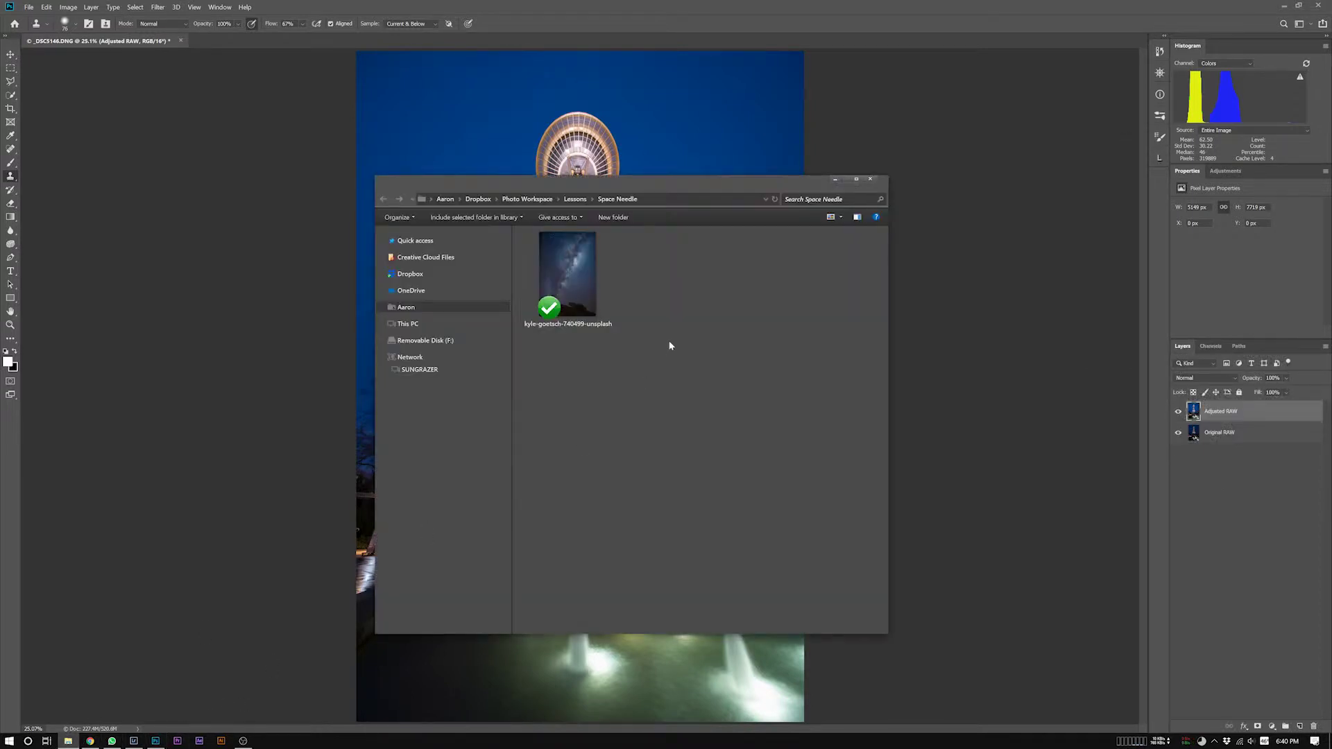
drag(559, 283, 645, 125)
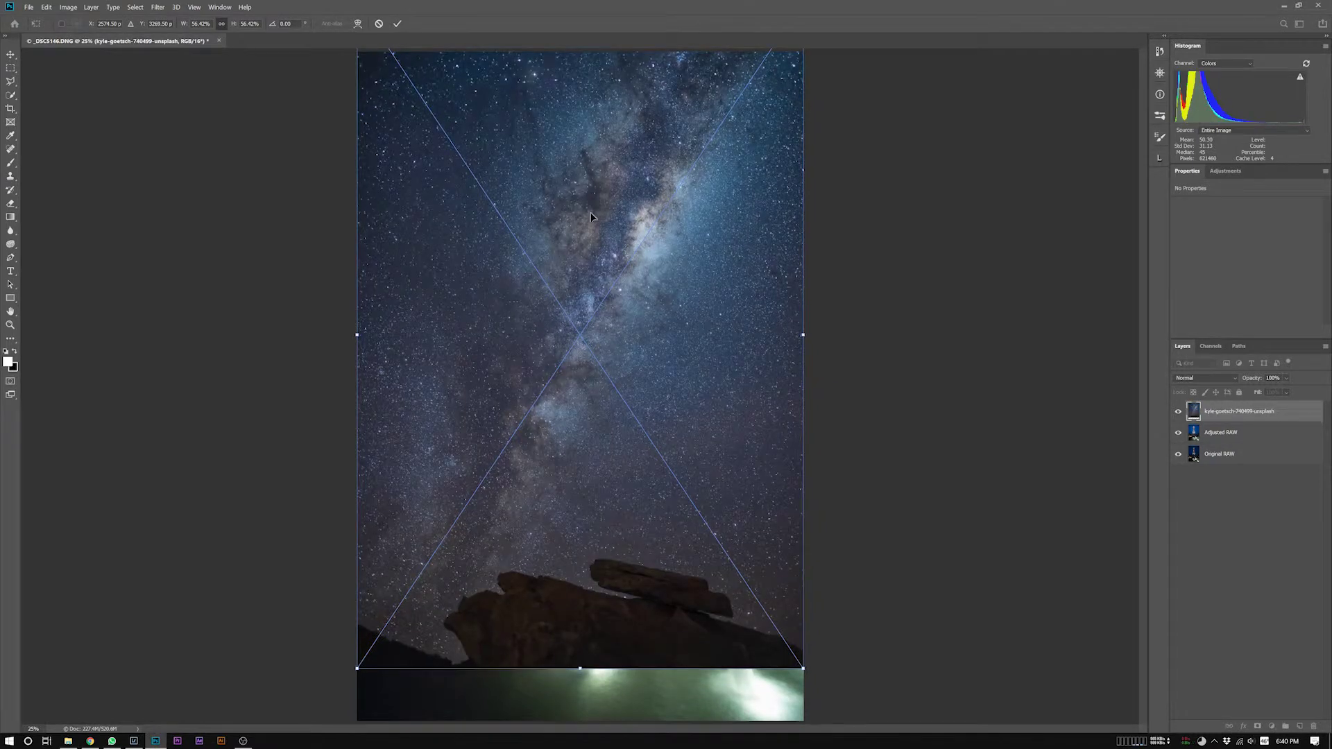
key(ctrl+minus)
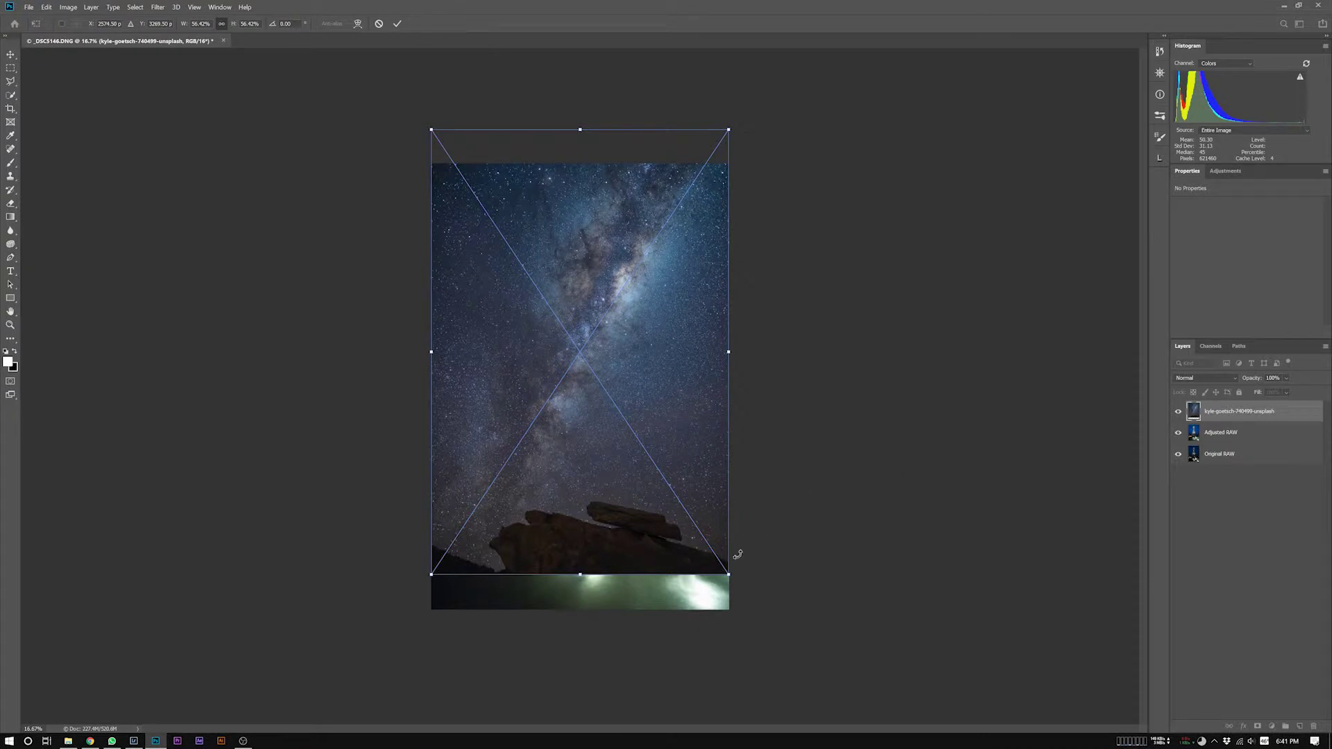
drag(728, 575, 755, 614)
drag(667, 447, 666, 481)
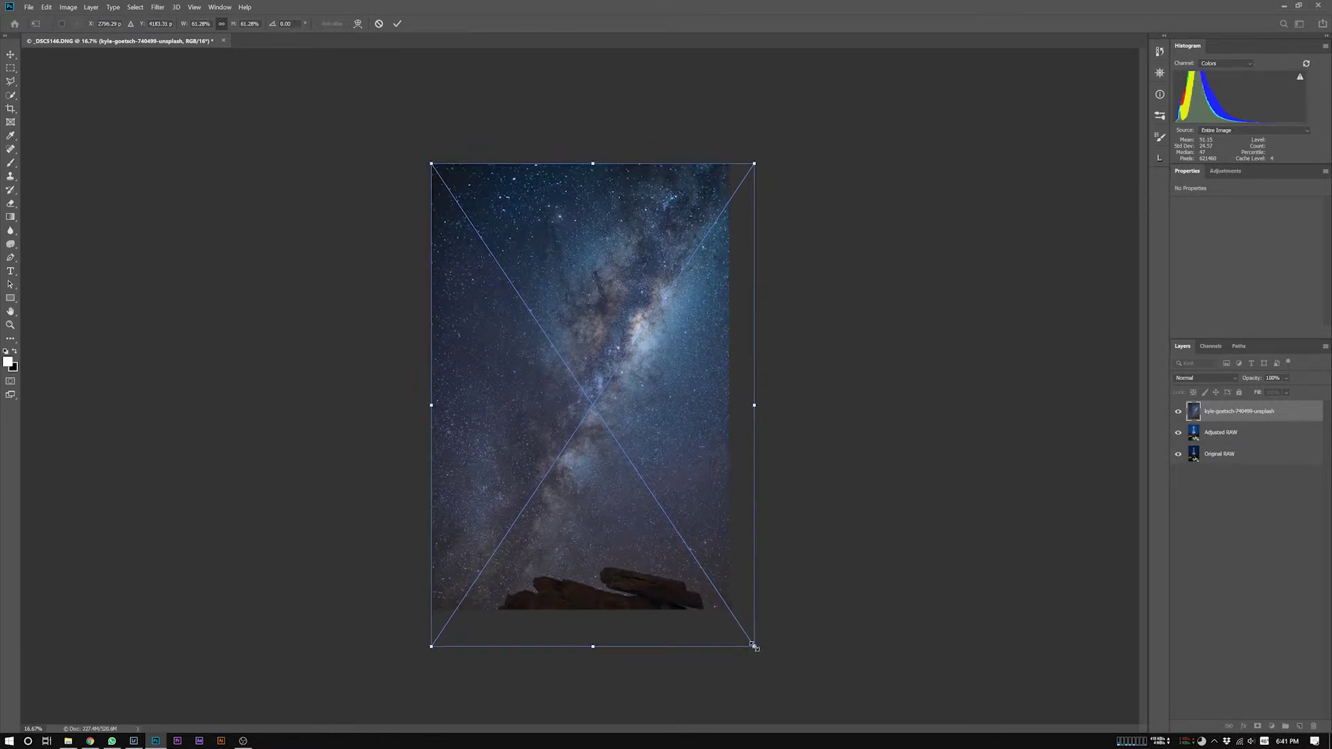
mouse_move(754, 646)
mouse_down()
mouse_move(729, 605)
mouse_move(726, 618)
mouse_up()
key(s)
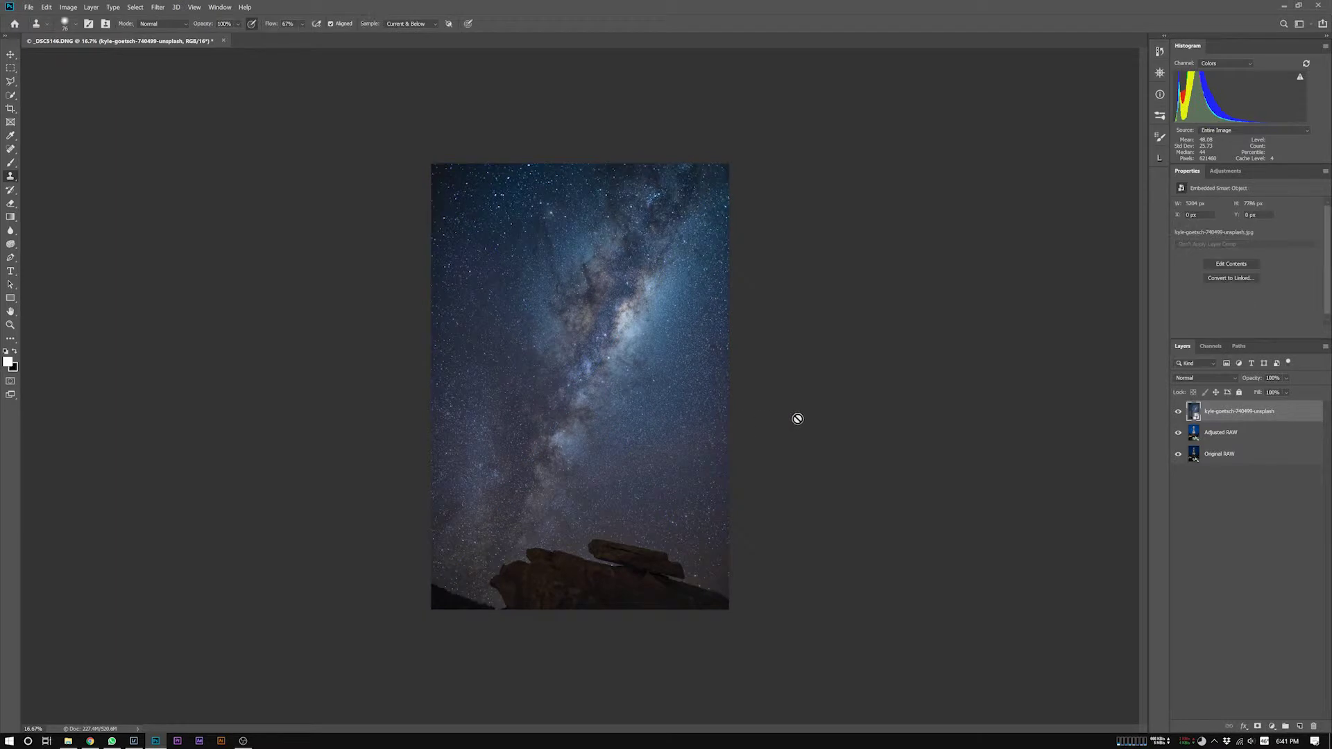
Step: Load the Alpha 1 channel as a selection and apply it as a layer mask on the Milky Way layer
click(1212, 347)
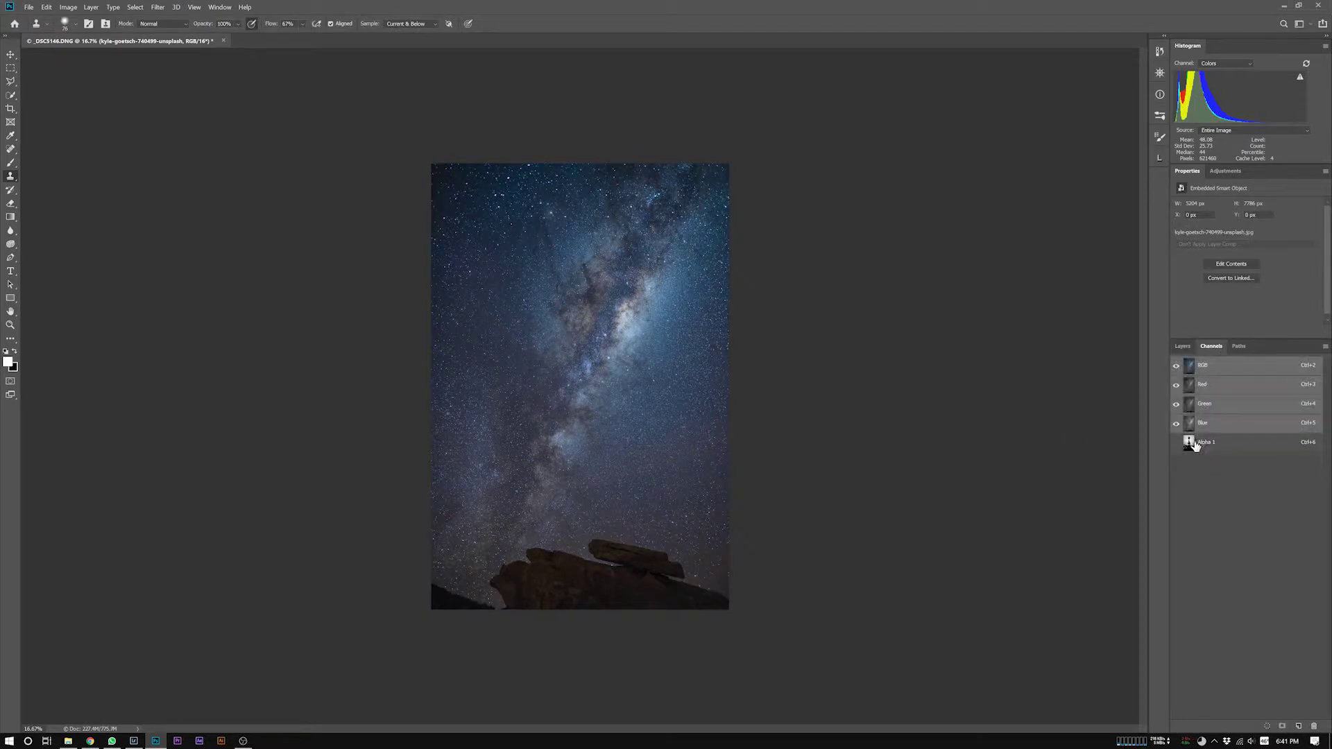
ctrl+click(1189, 442)
click(1183, 346)
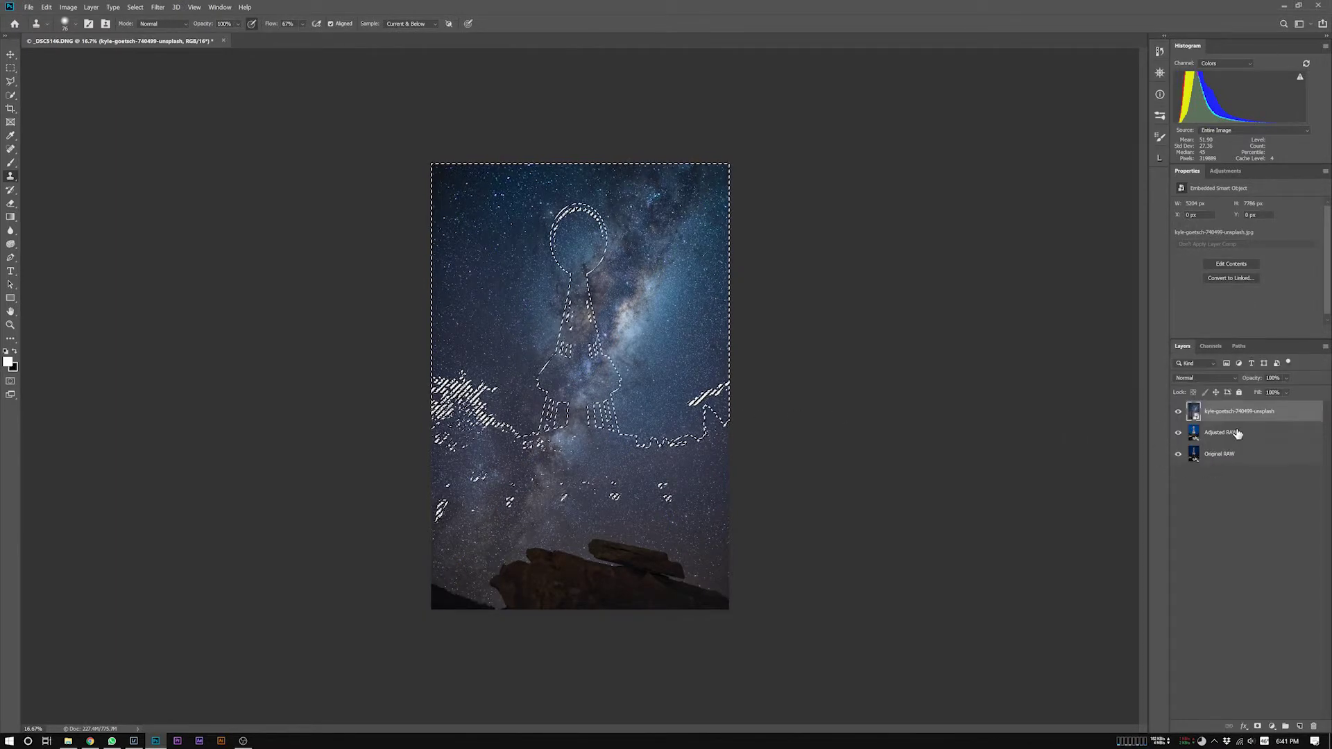
click(1258, 728)
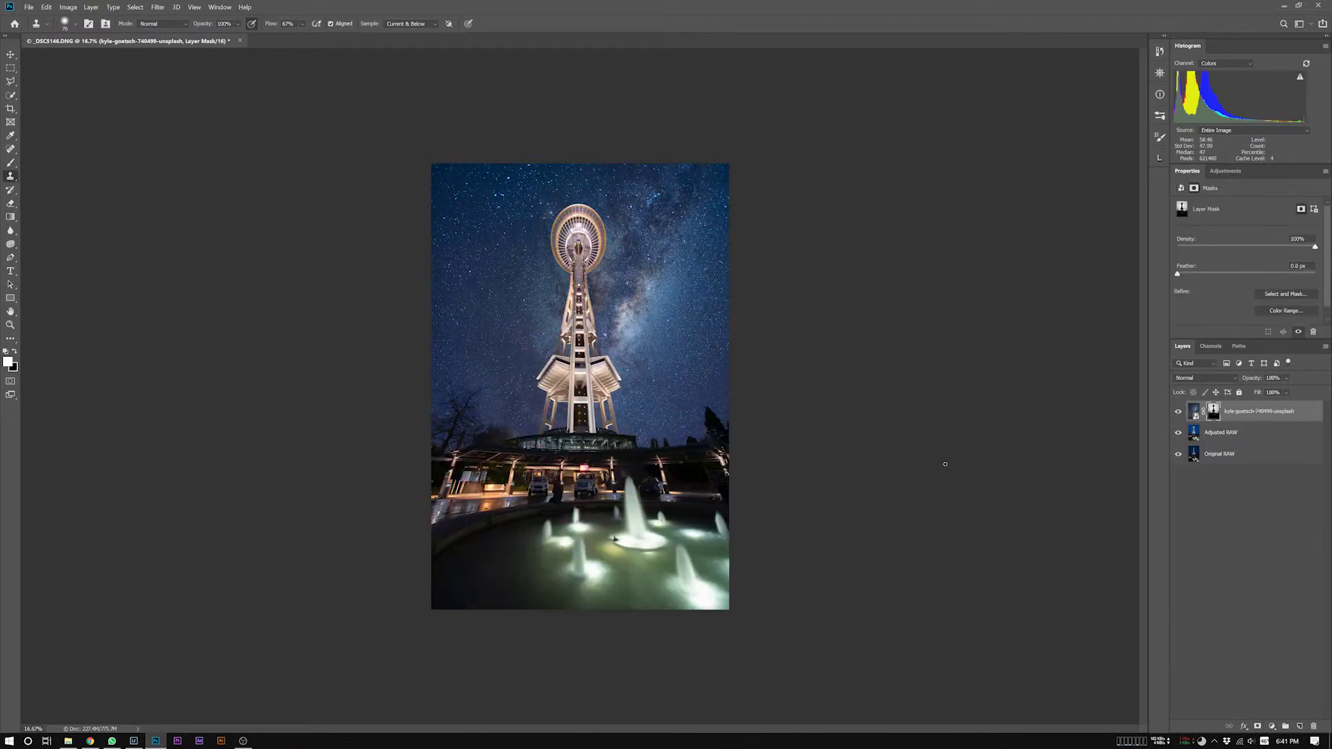
Step: Unlink the Milky Way image from its mask and move the image upward behind the tower, leaving the mask in place
click(1194, 414)
key(v)
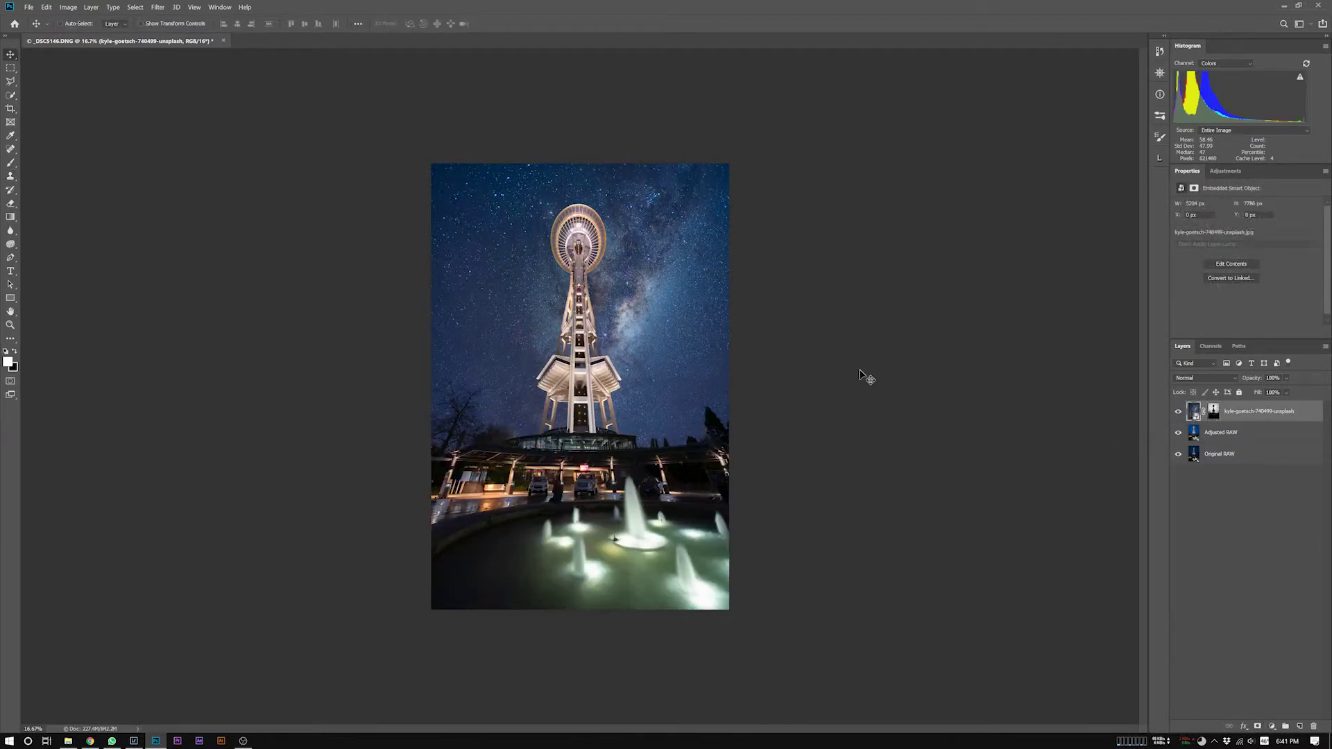
drag(595, 437, 640, 368)
Step: Examine the sky blend around the trees and tower edges, comparing the Milky Way layer switched off and on
key(z)
drag(479, 438, 481, 438)
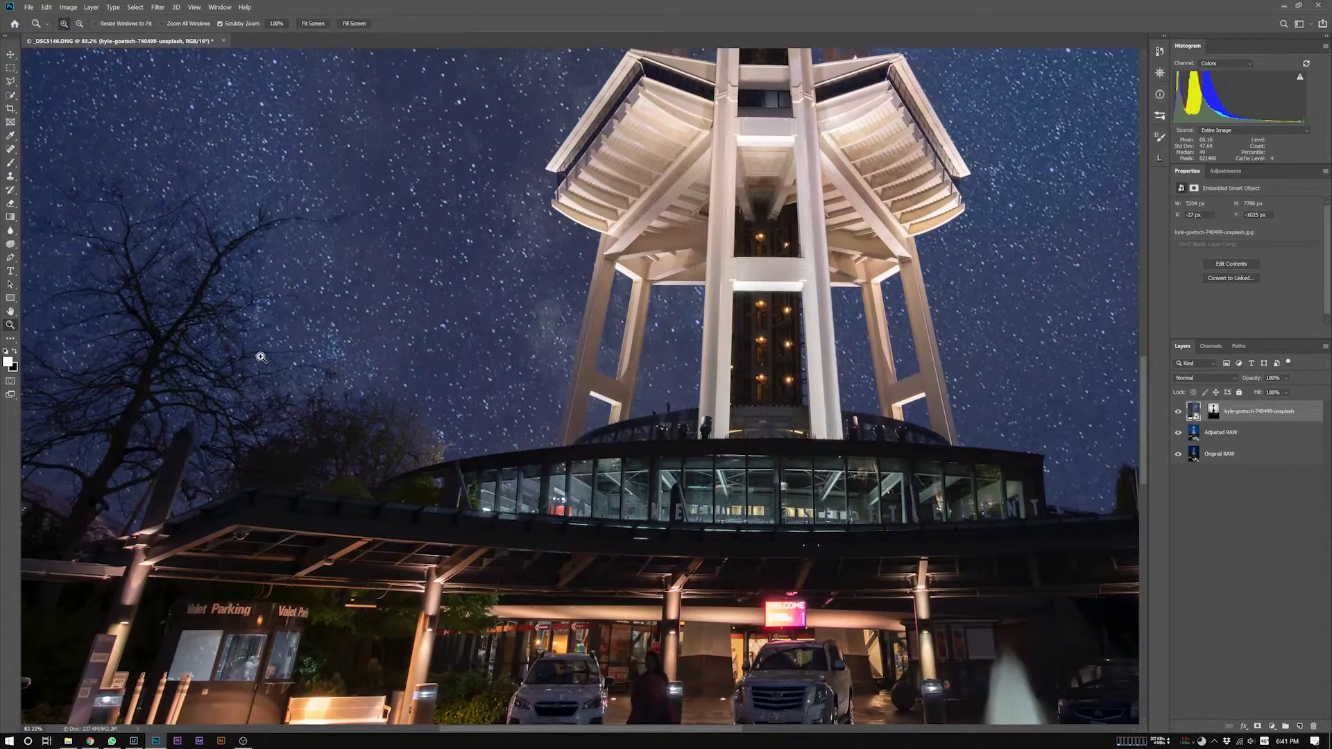
alt+click(381, 387)
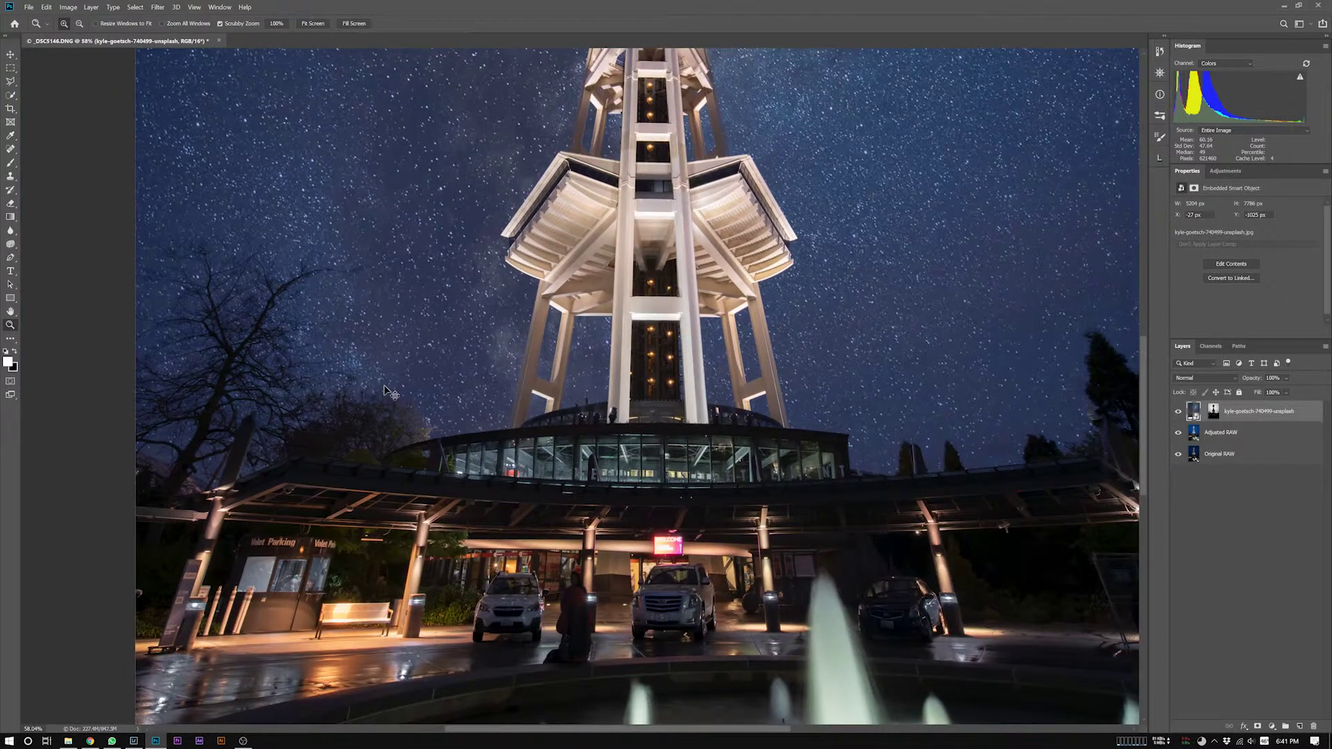
alt+click(385, 386)
drag(548, 128, 586, 280)
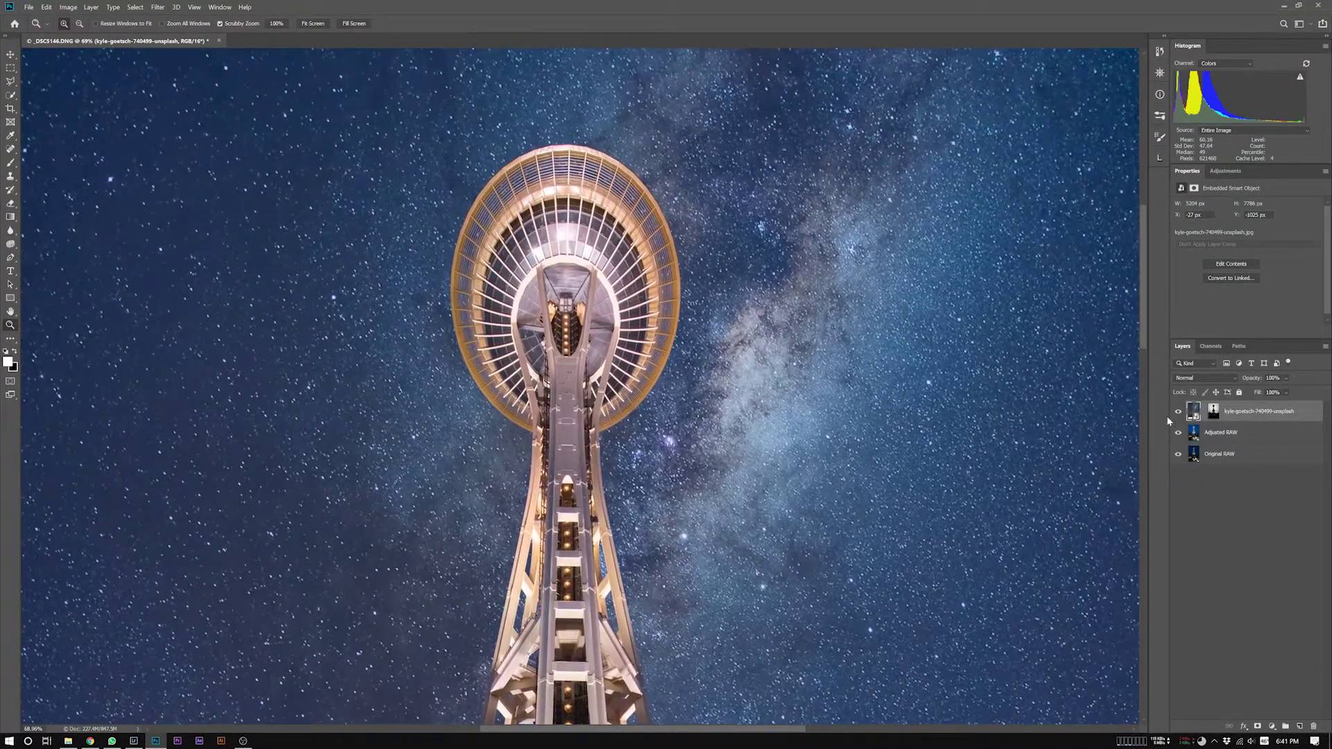
click(1178, 412)
click(1179, 412)
click(1178, 413)
click(1178, 412)
key(ctrl+0)
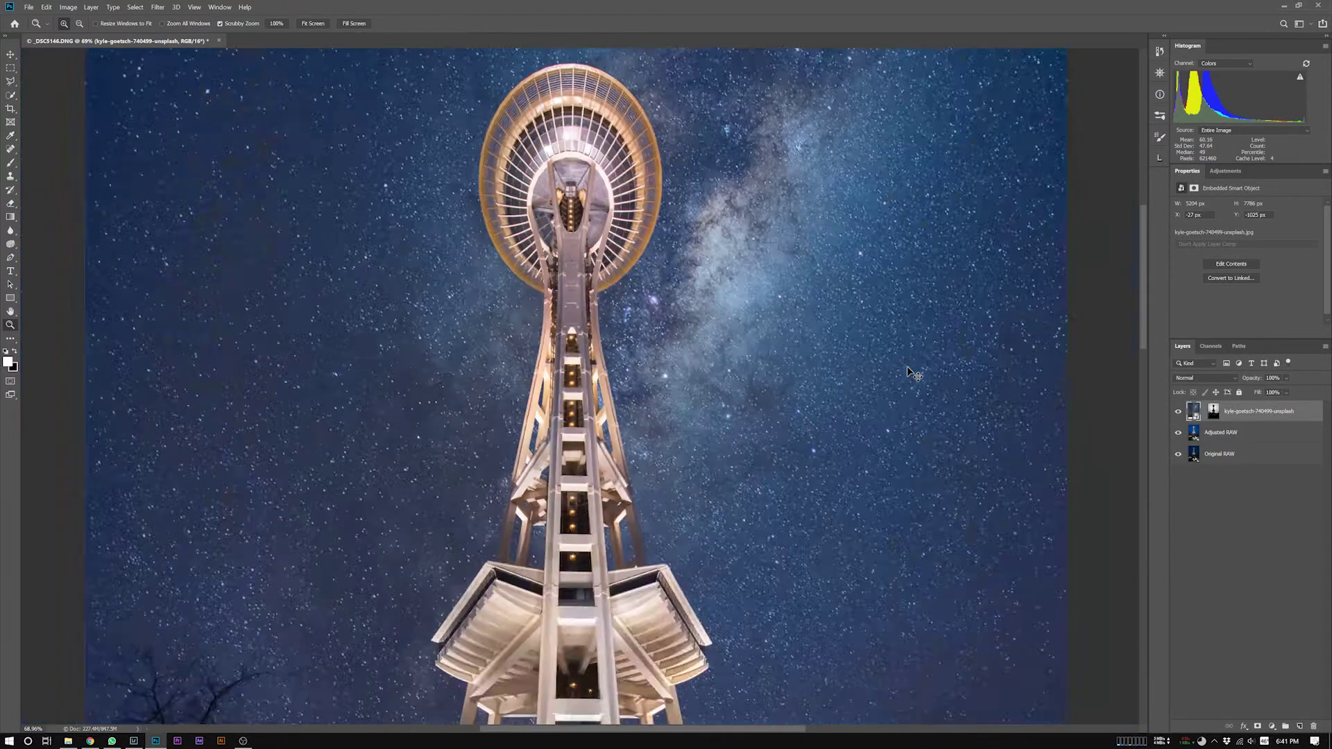
Step: Reduce the Milky Way layer's opacity to 57%
key(v)
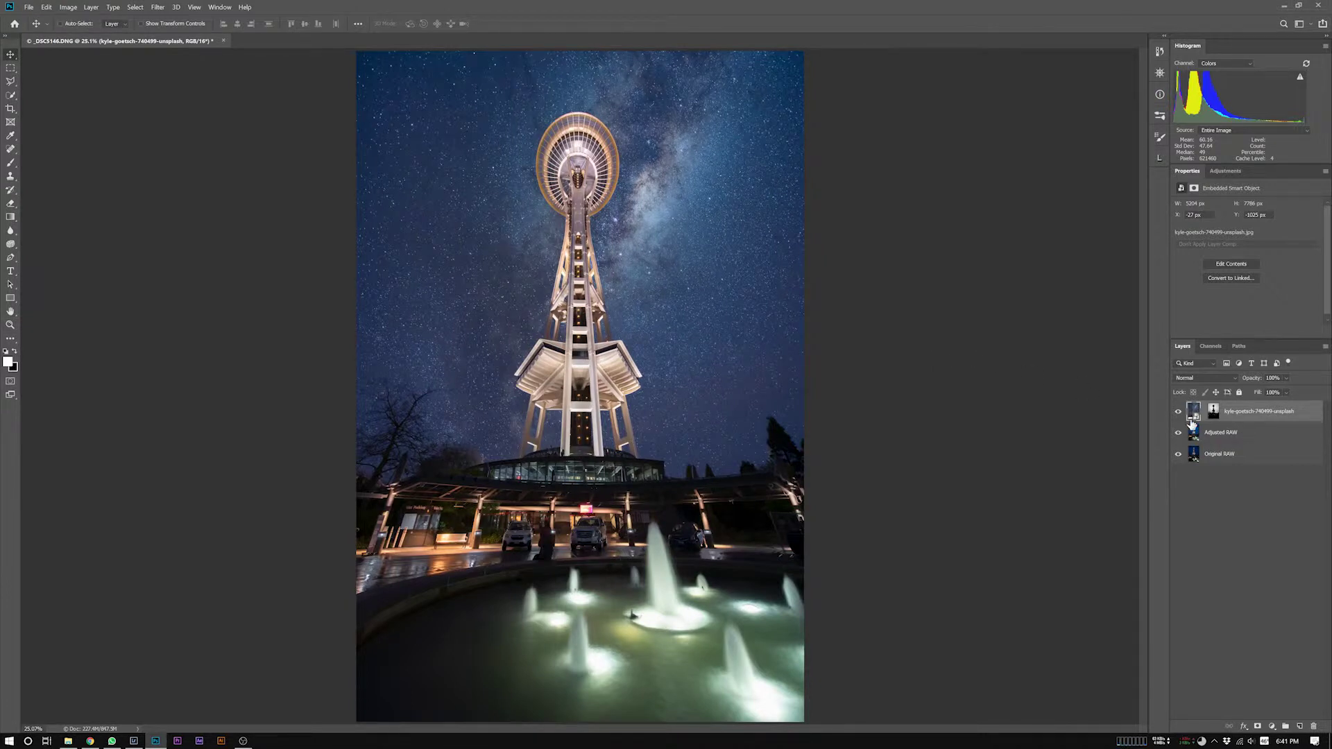
drag(1253, 383, 1228, 384)
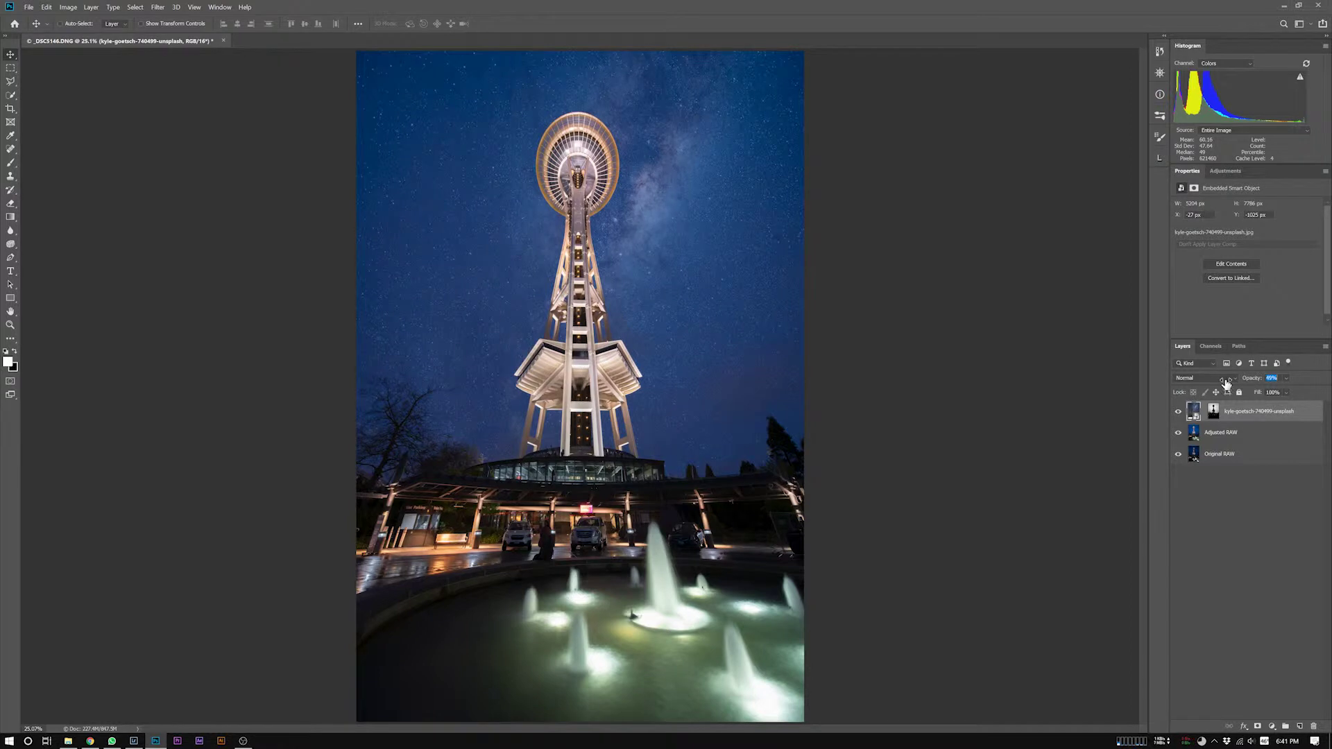
drag(1225, 384, 1229, 383)
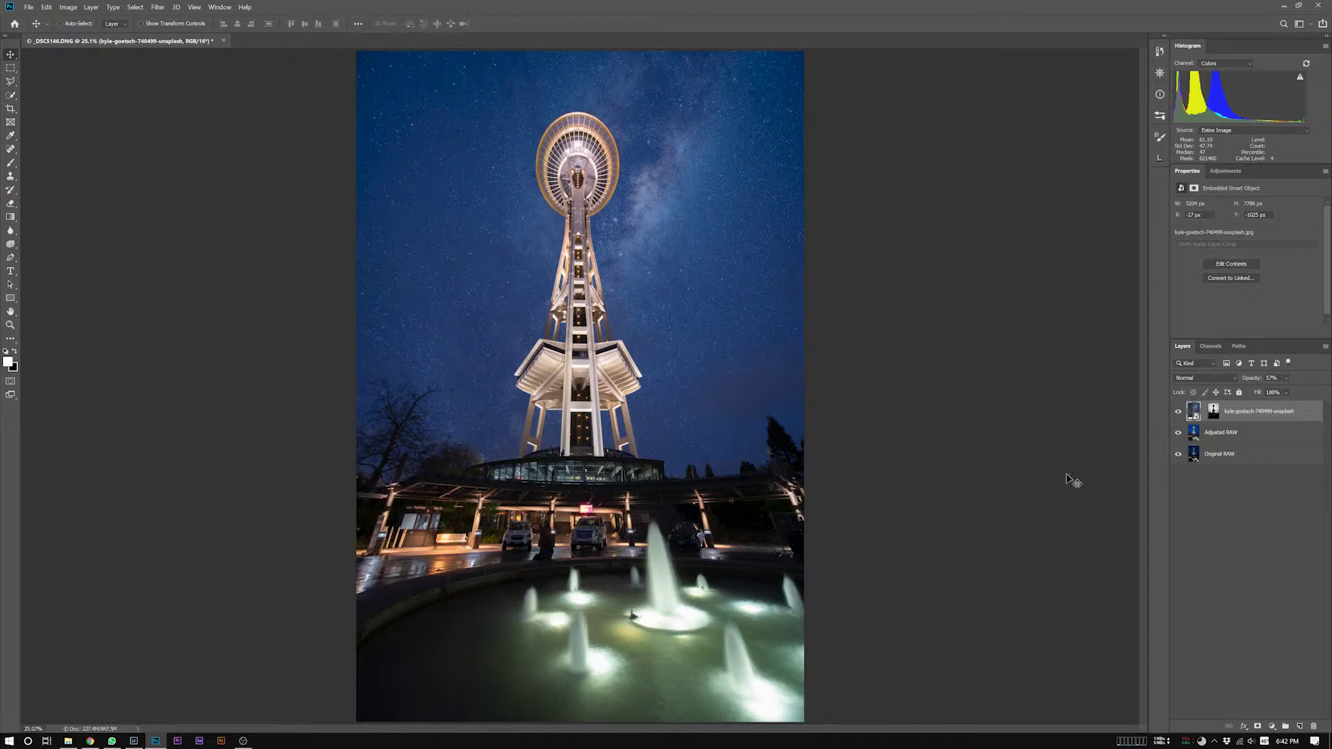
Step: Add a Curves adjustment layer above the Milky Way layer and strongly darken the midtones while slightly lowering the highlights
click(1272, 725)
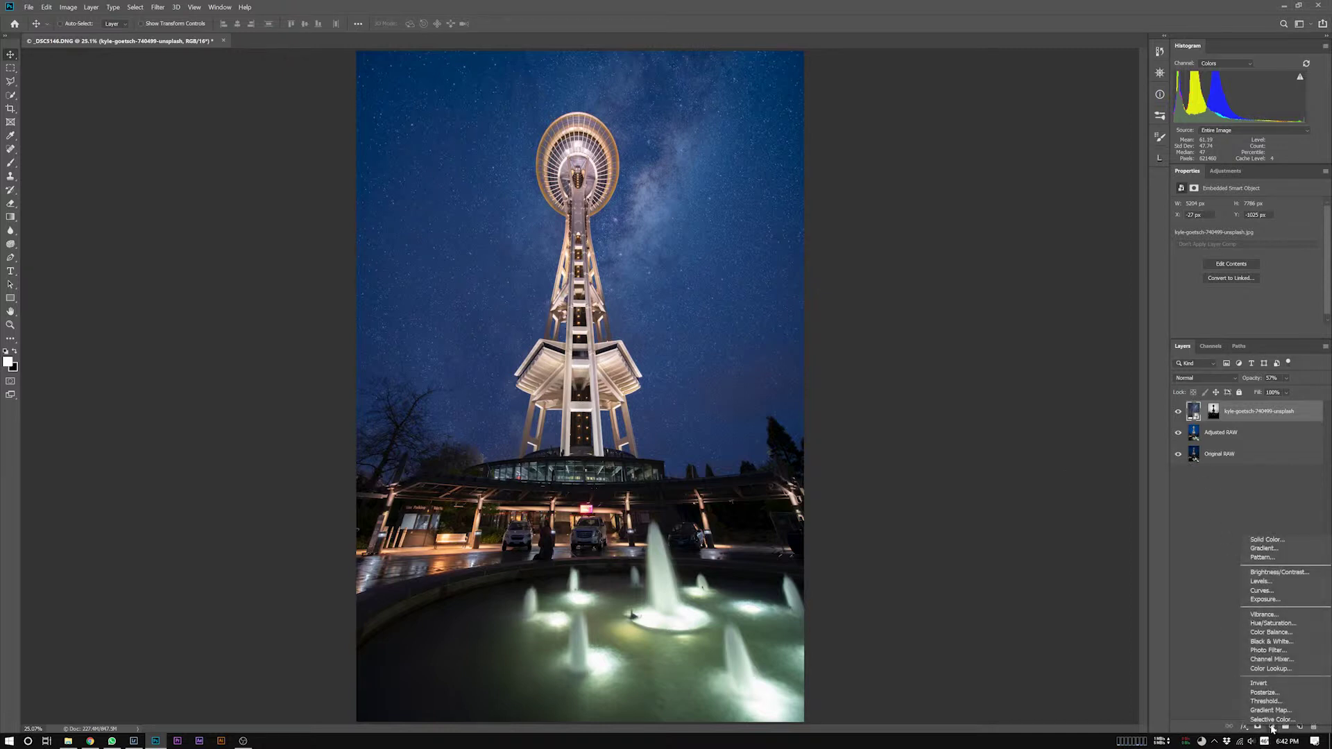
click(1267, 592)
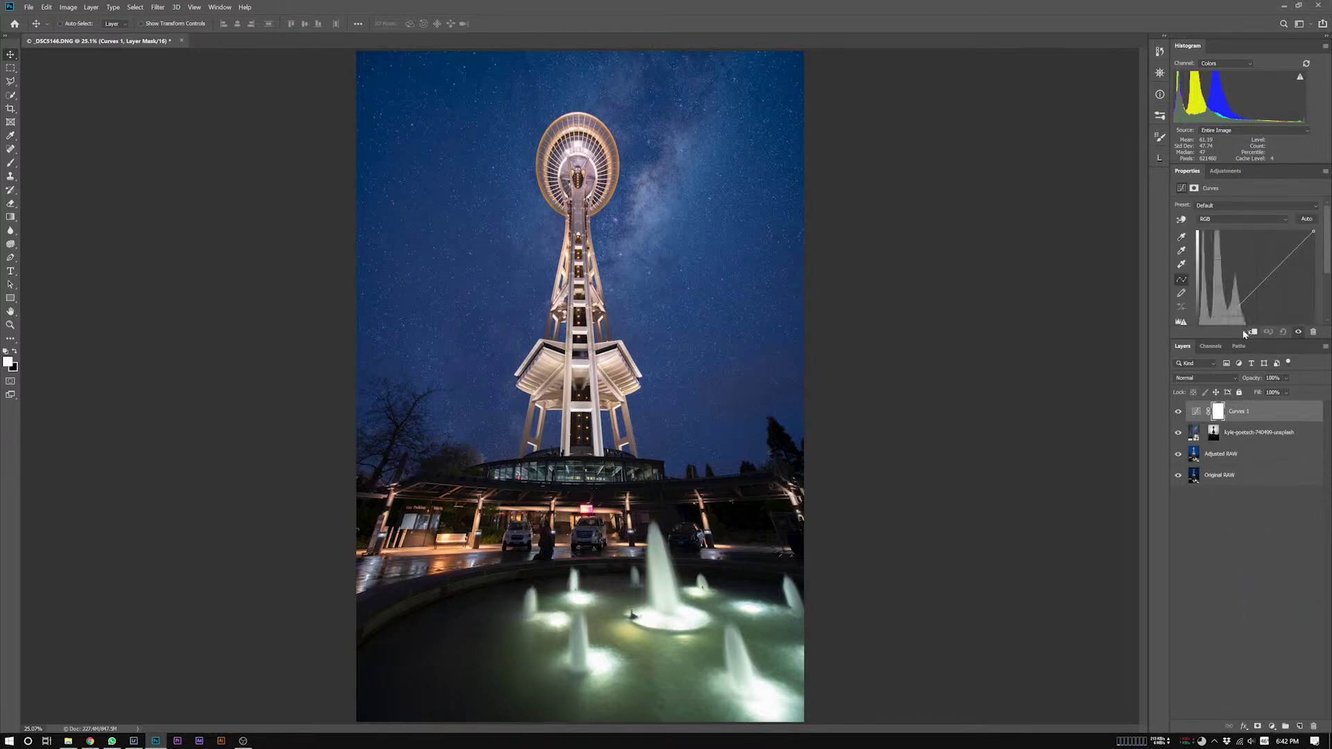
drag(1240, 338, 1240, 395)
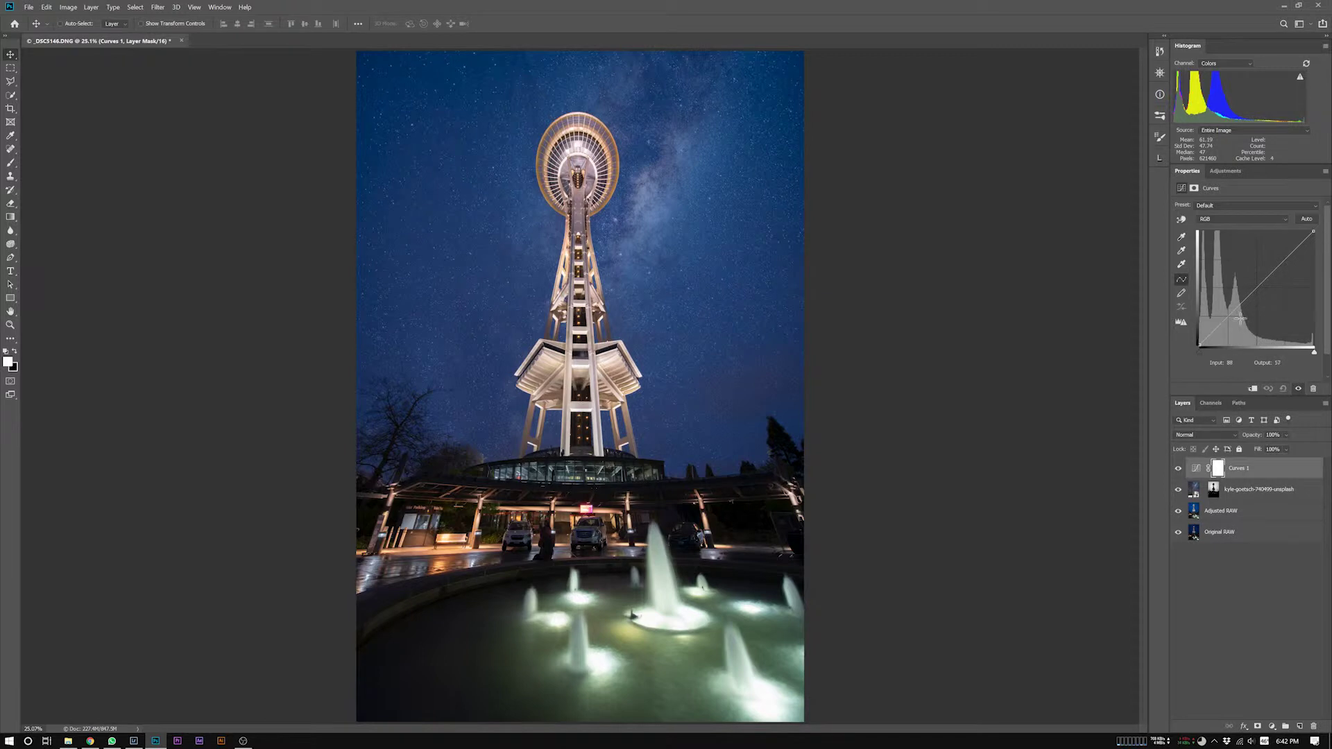
mouse_move(1246, 297)
mouse_down()
mouse_move(1252, 332)
mouse_move(1258, 314)
mouse_up()
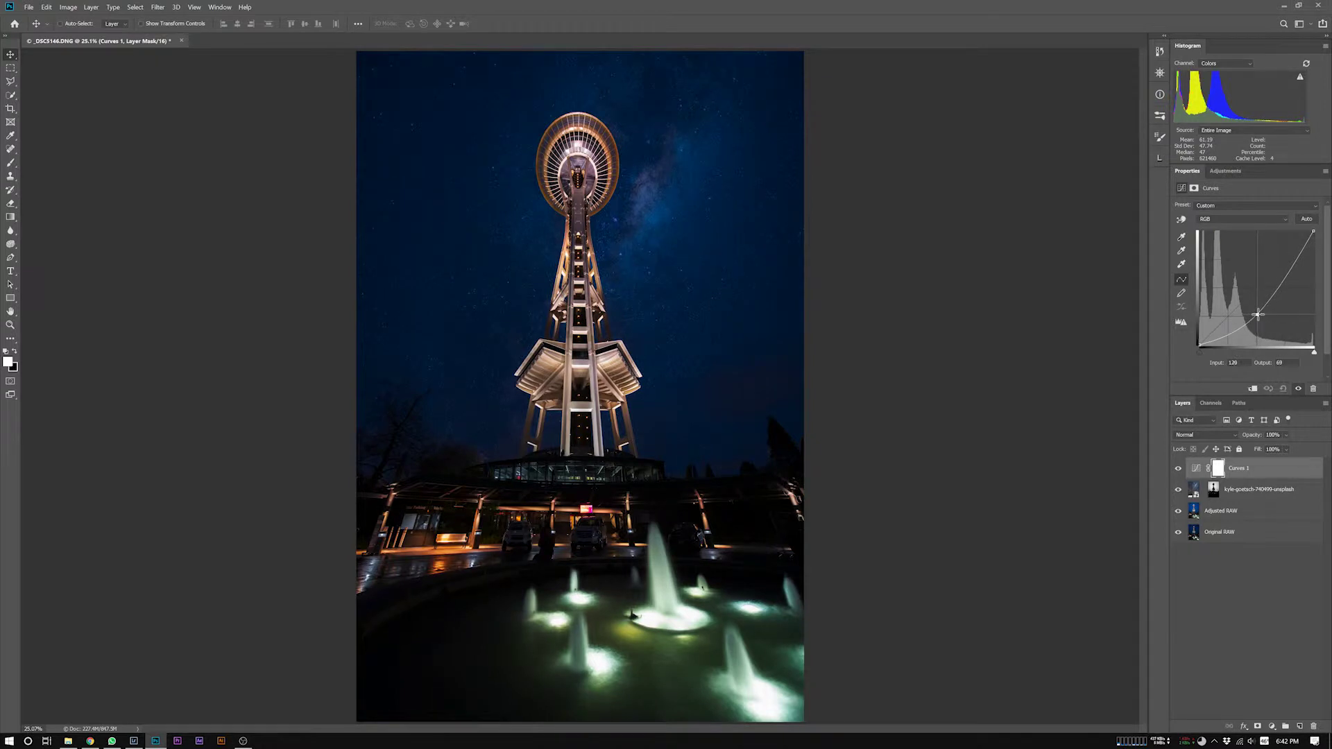
drag(1258, 315, 1256, 315)
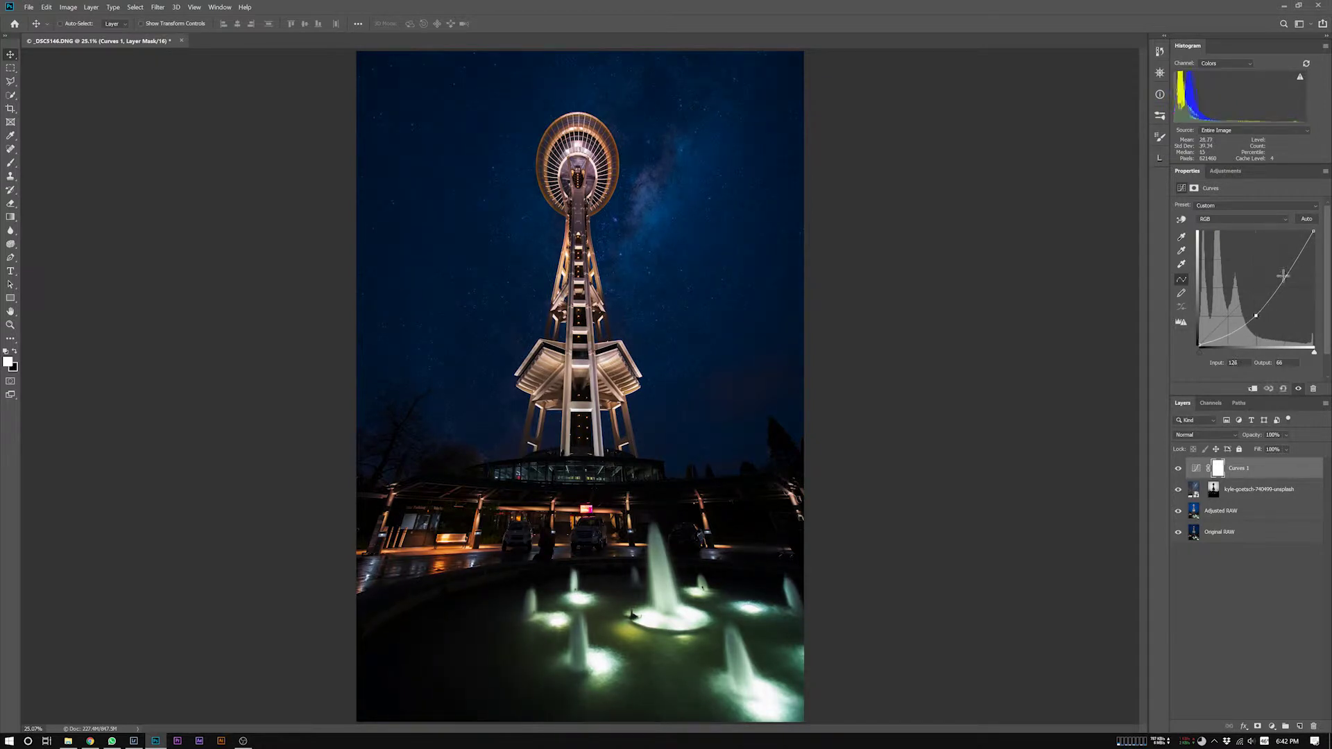
drag(1314, 234, 1303, 263)
drag(1252, 315, 1249, 326)
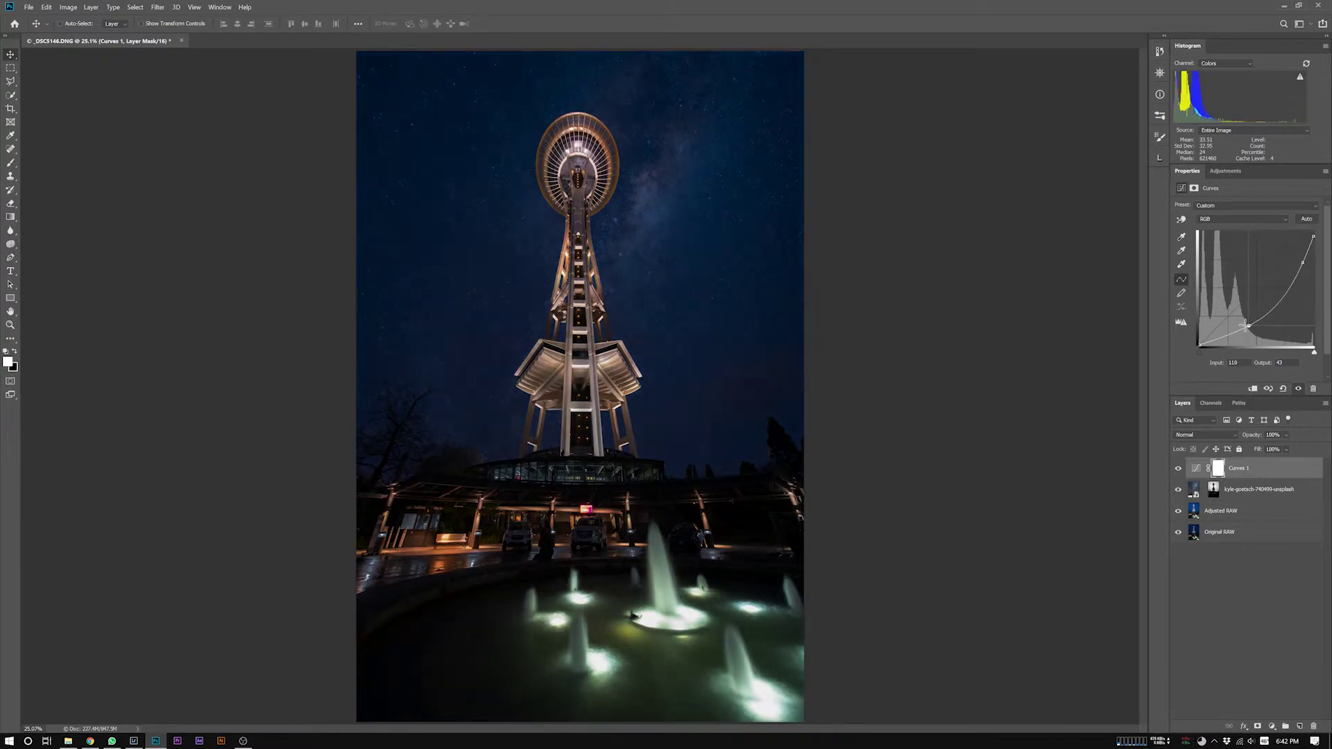
Step: Invert the Curves mask to black and paint white over the awning and entrance area with the brush flow at 59%
click(1221, 470)
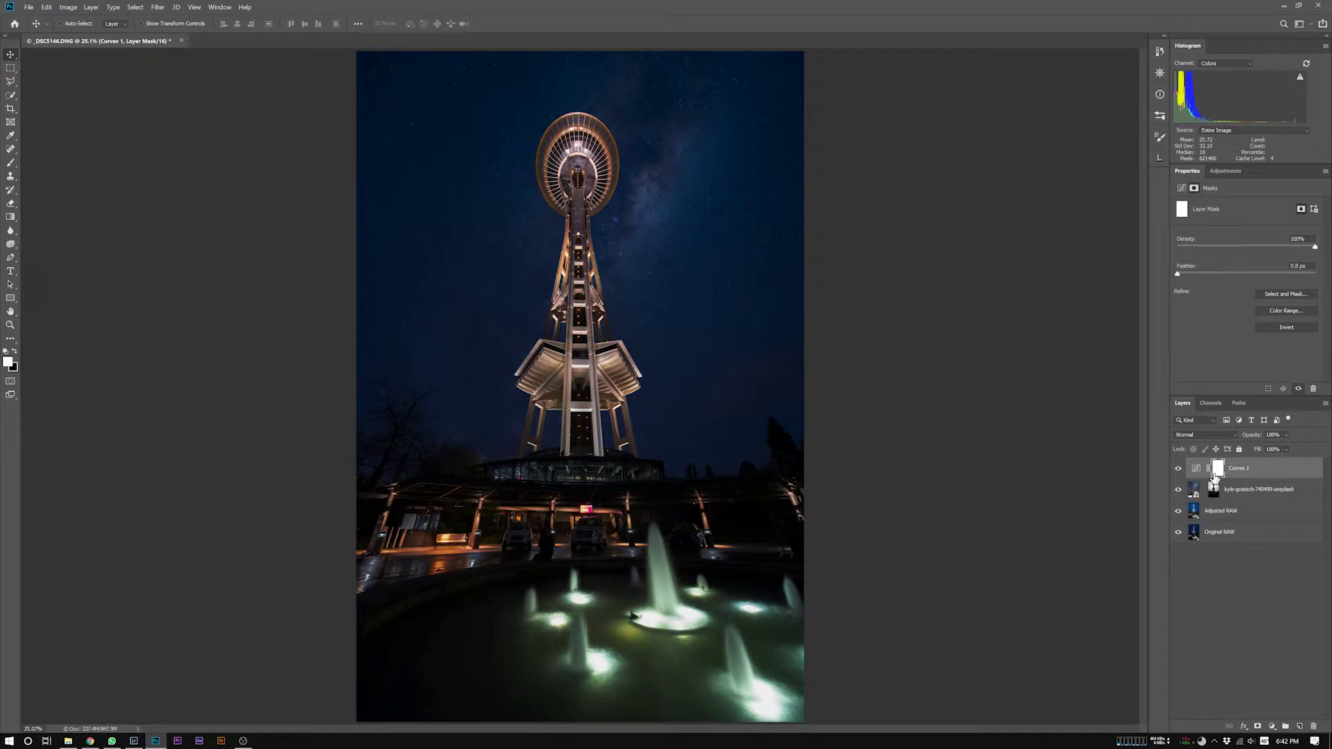
key(ctrl+i)
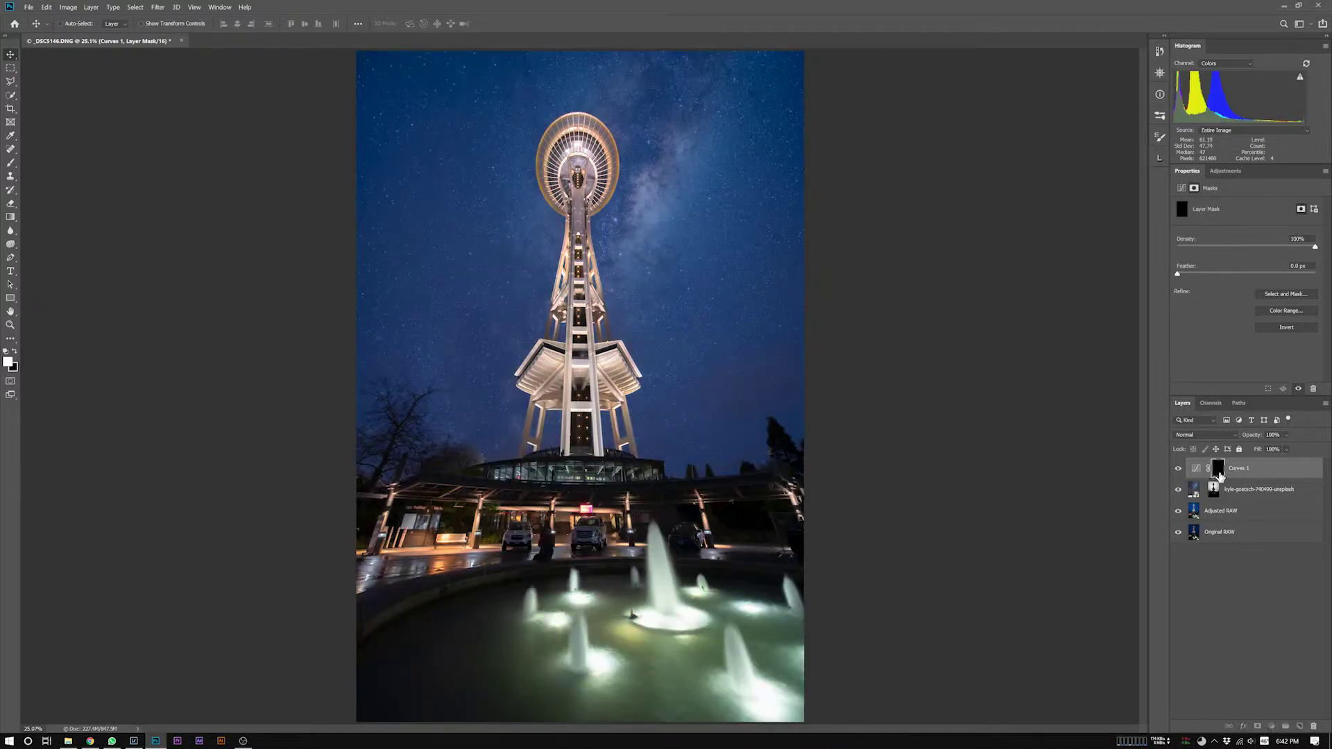
key(b)
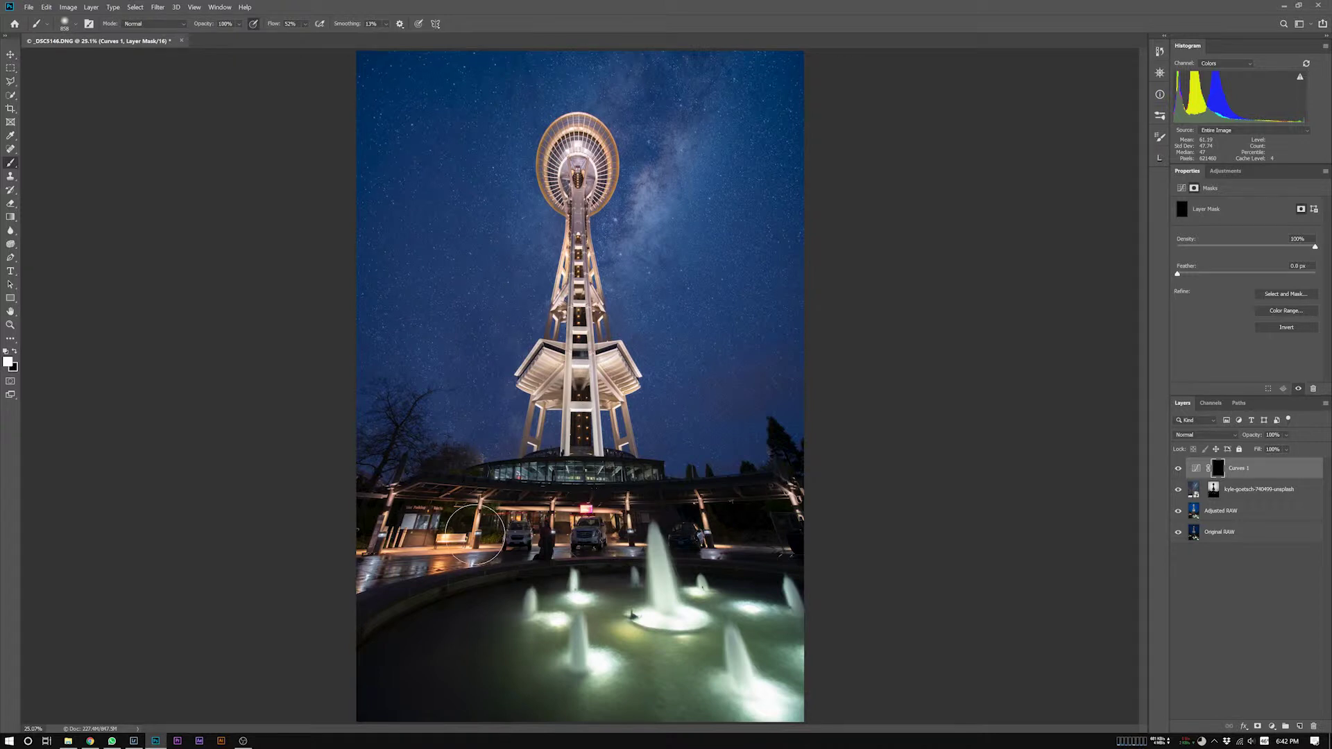
mouse_move(472, 537)
mouse_down()
mouse_move(481, 546)
mouse_move(448, 567)
mouse_up()
drag(276, 26, 280, 27)
mouse_move(417, 537)
mouse_down()
mouse_move(372, 538)
mouse_move(440, 505)
mouse_move(395, 578)
mouse_move(409, 558)
mouse_move(350, 521)
mouse_move(371, 590)
mouse_move(429, 526)
mouse_move(506, 535)
mouse_move(514, 517)
mouse_move(533, 531)
mouse_move(518, 554)
mouse_move(572, 543)
mouse_move(567, 508)
mouse_move(601, 506)
mouse_move(609, 534)
mouse_up()
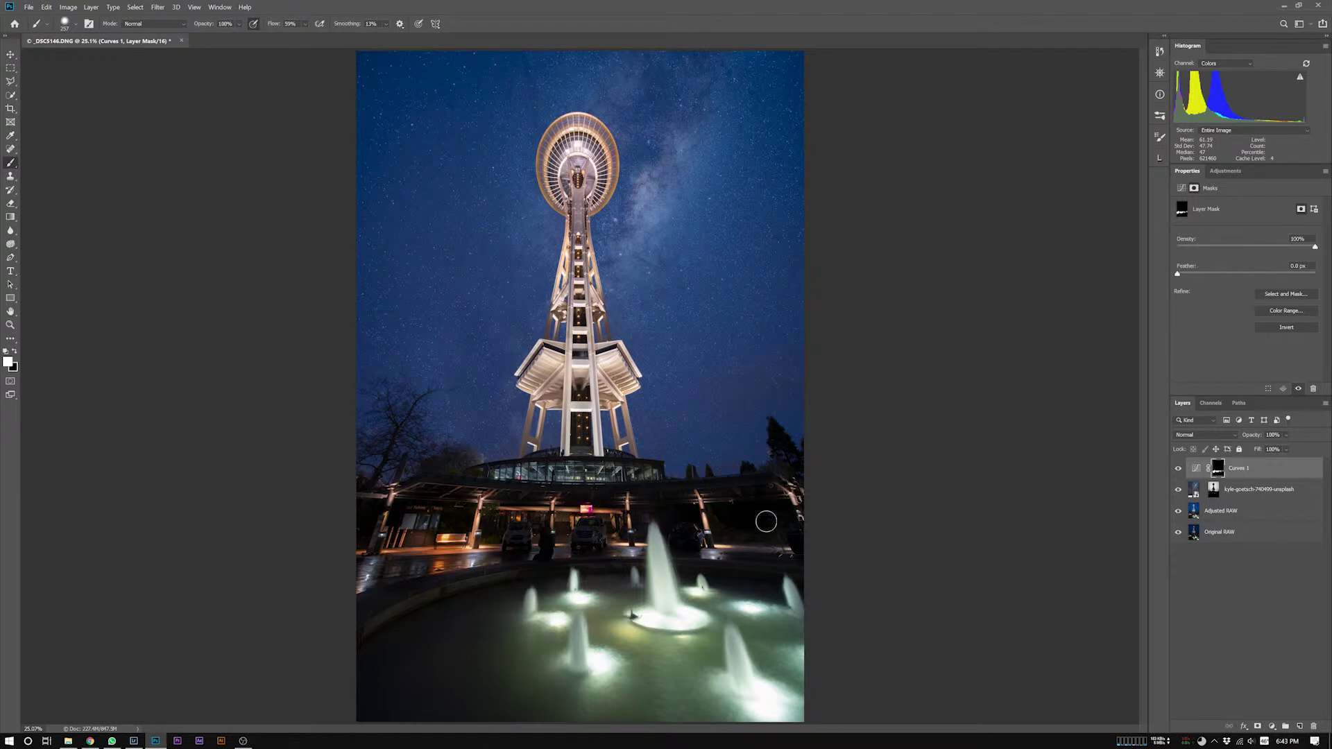
Step: Enlarge the brush and paint more white on the Curves mask over the parked cars and the benches under the awning
key(bracketright)
key(bracketright)
key(bracketright)
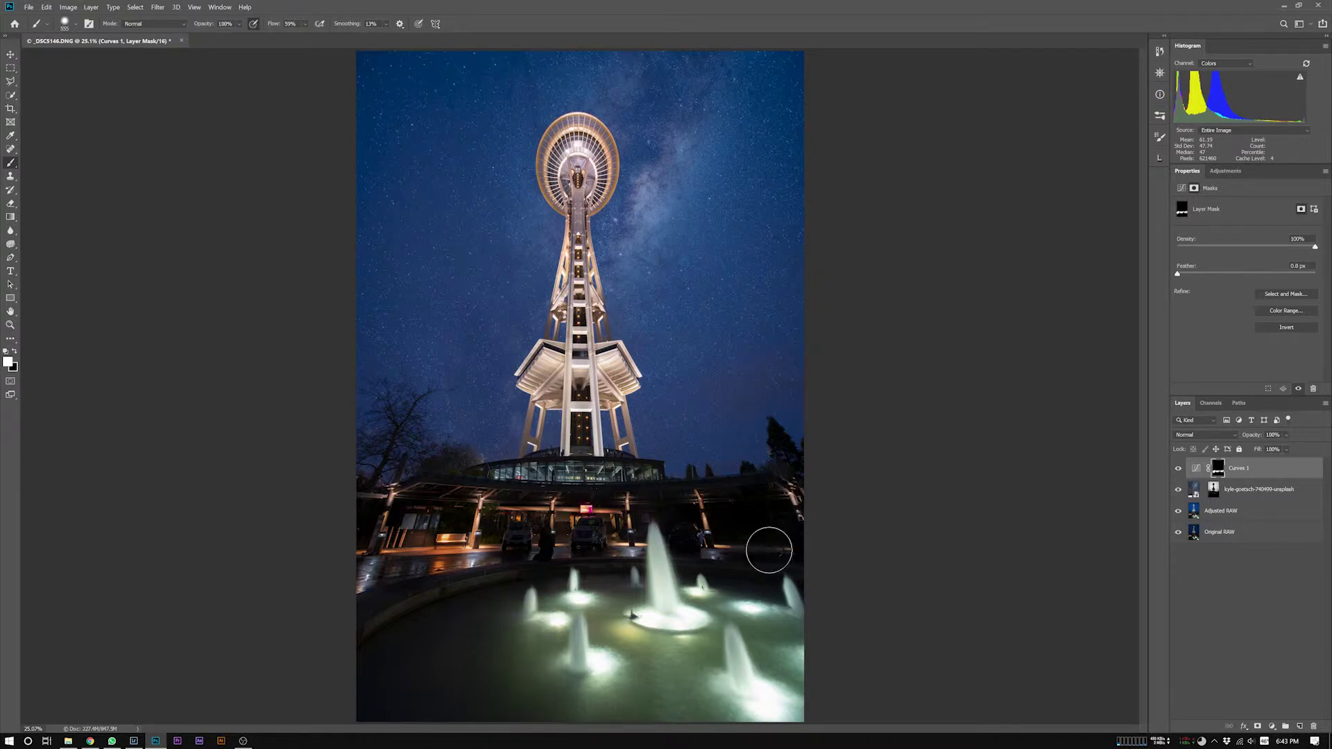
drag(602, 521, 610, 524)
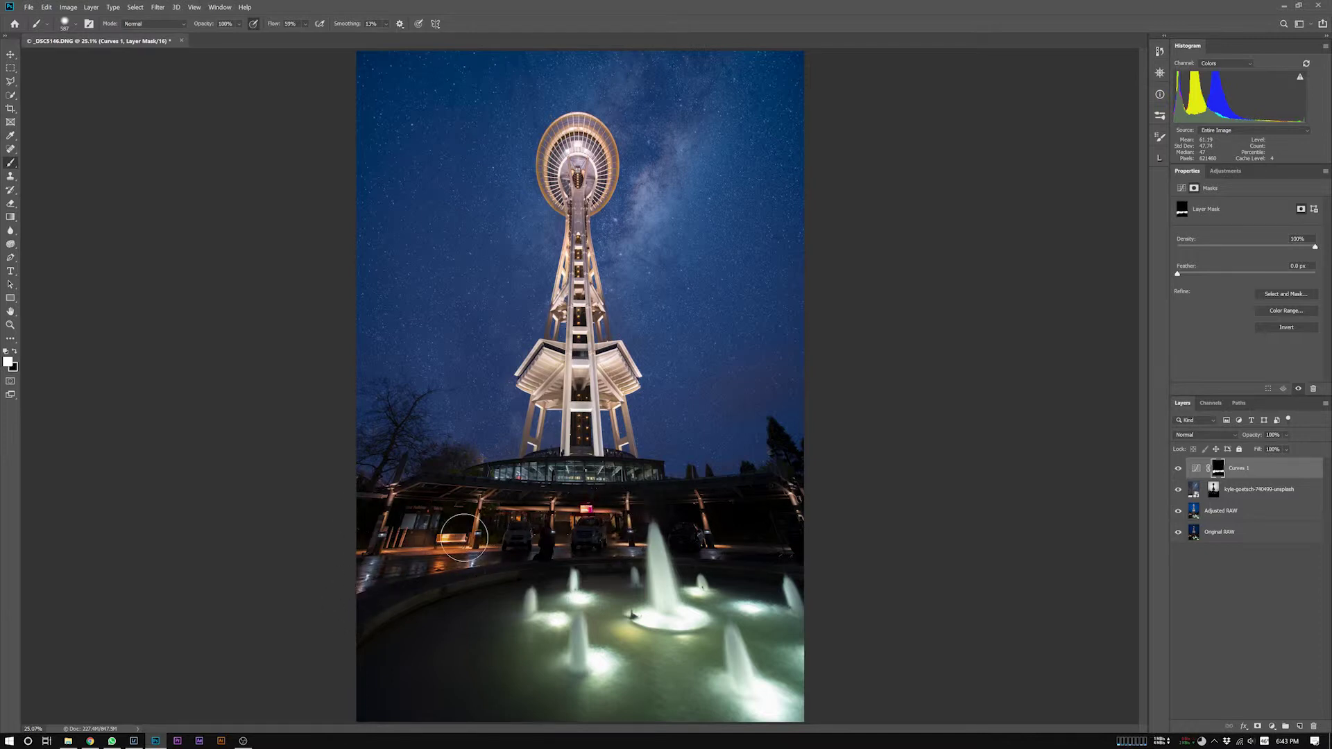
mouse_move(422, 541)
mouse_down()
mouse_move(361, 516)
mouse_move(560, 506)
mouse_move(476, 541)
mouse_move(447, 502)
mouse_up()
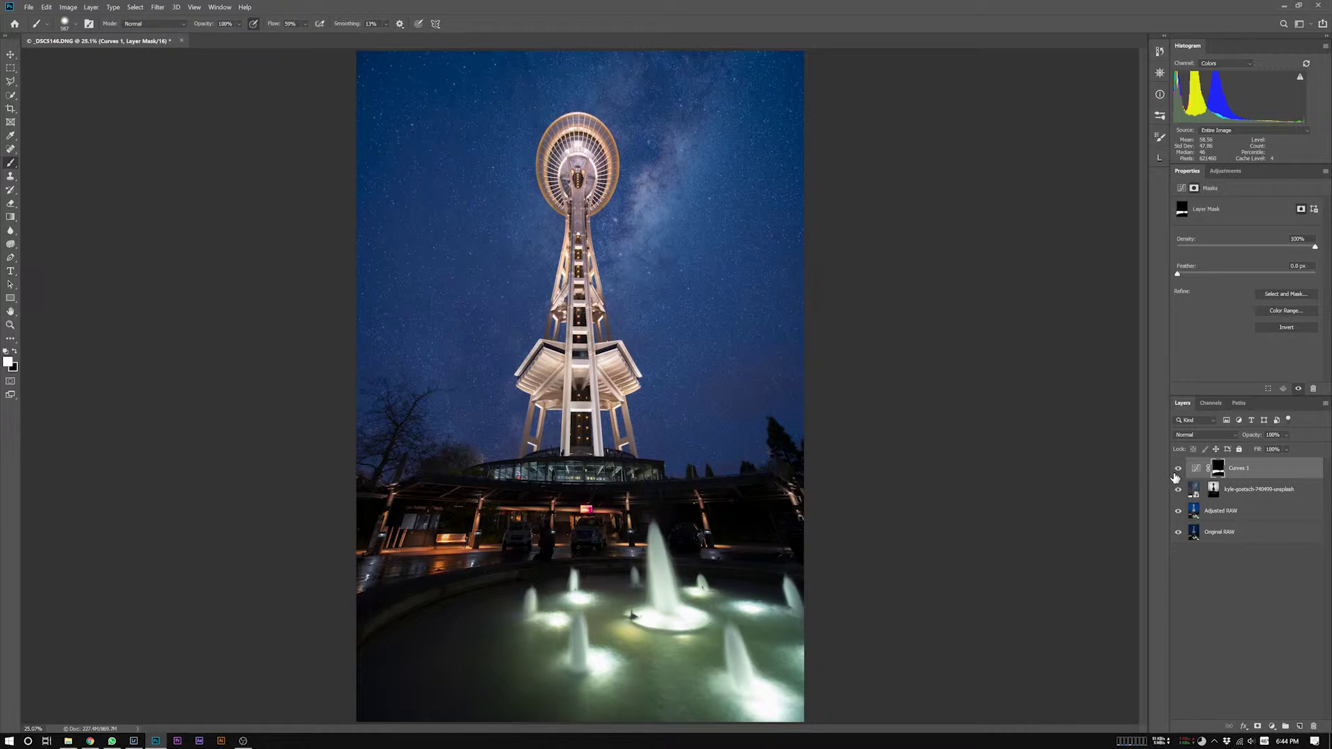
Step: Reshape the awning curve by removing its upper point, lowering the white endpoint and pulling the midtone point down
click(1196, 468)
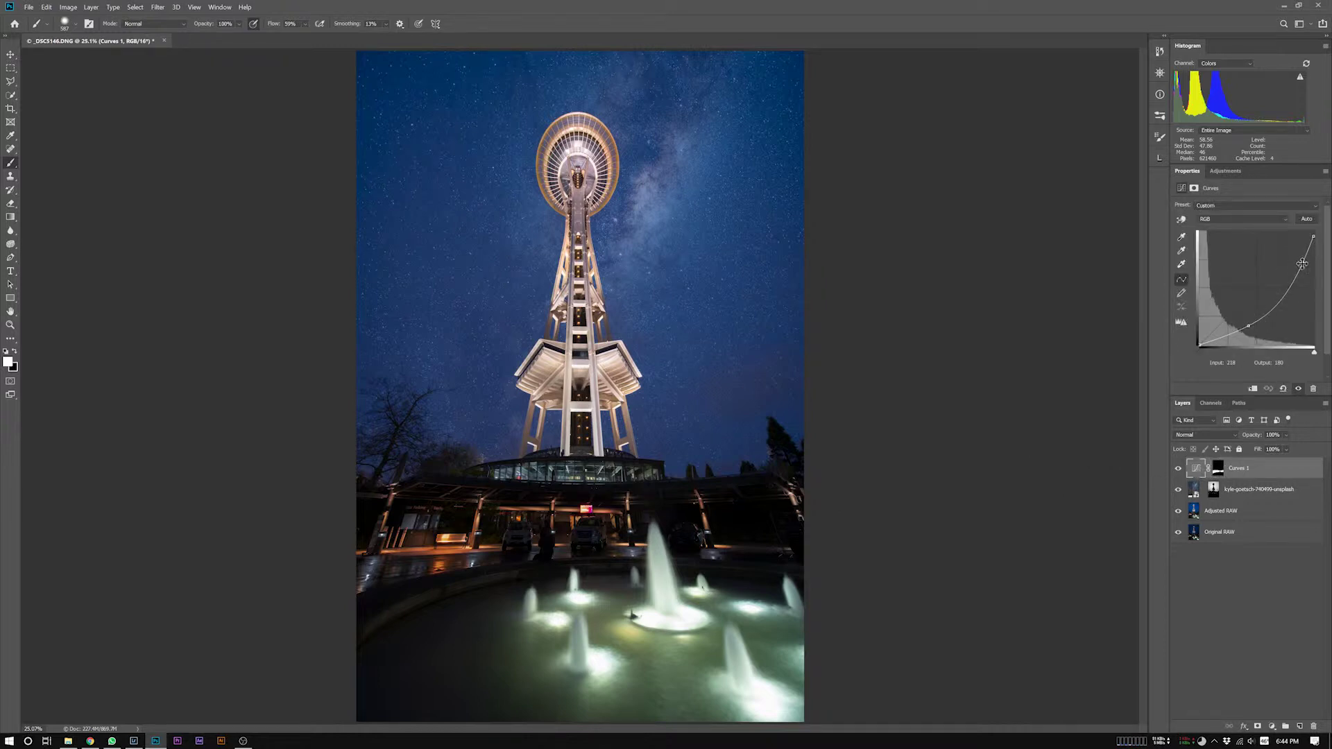
drag(1298, 263, 1260, 316)
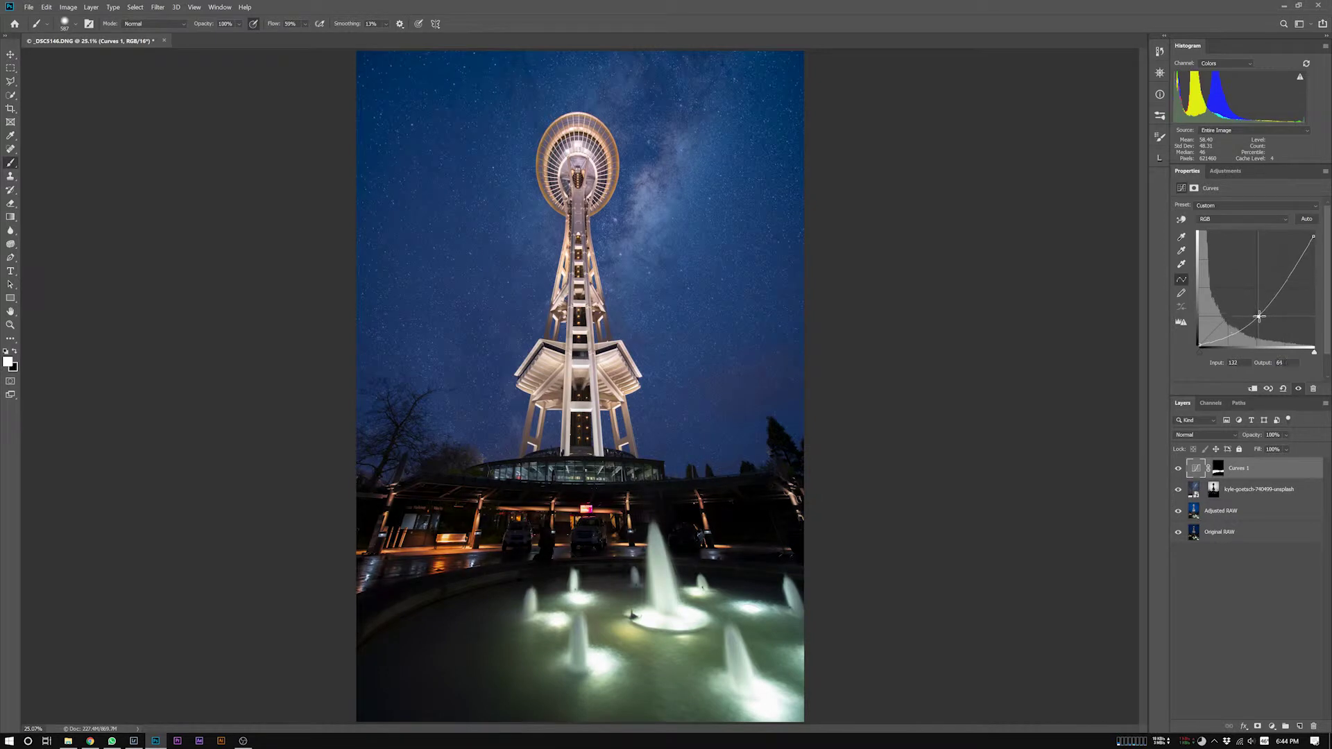
drag(1313, 237, 1314, 281)
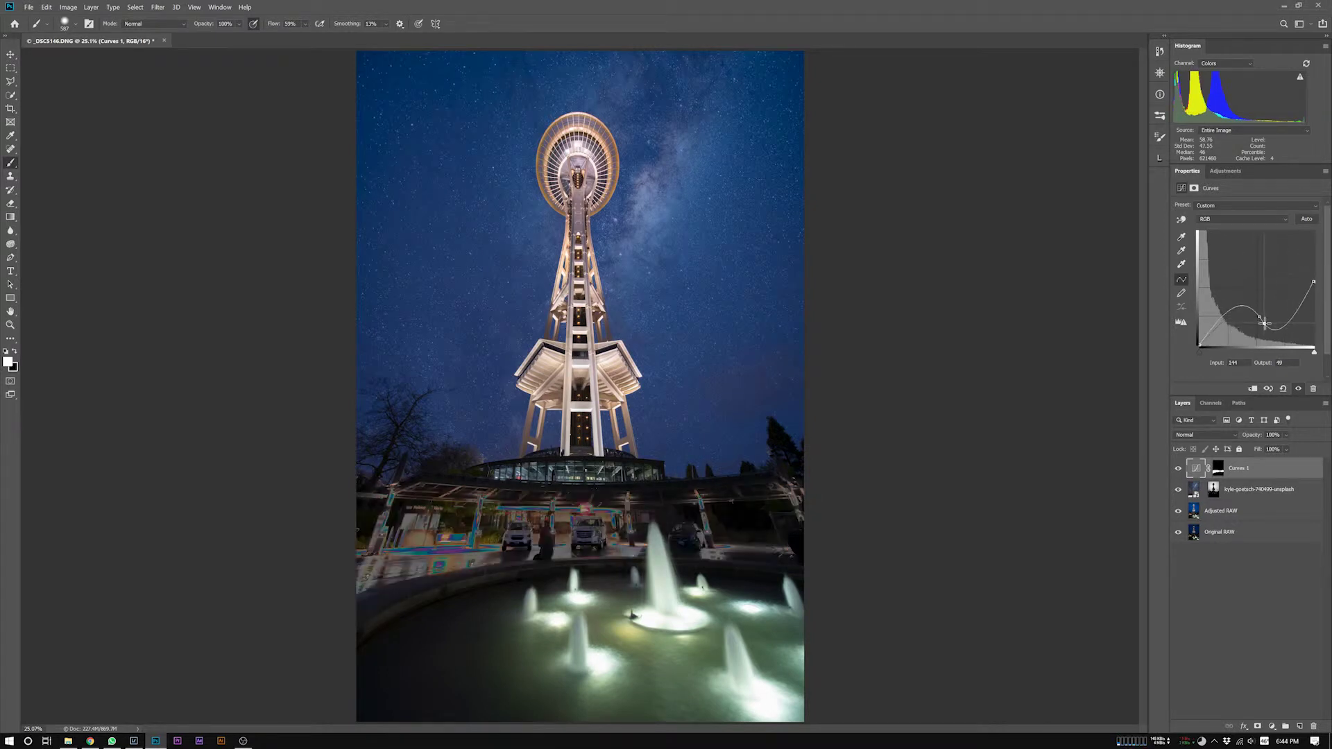
drag(1260, 316, 1271, 321)
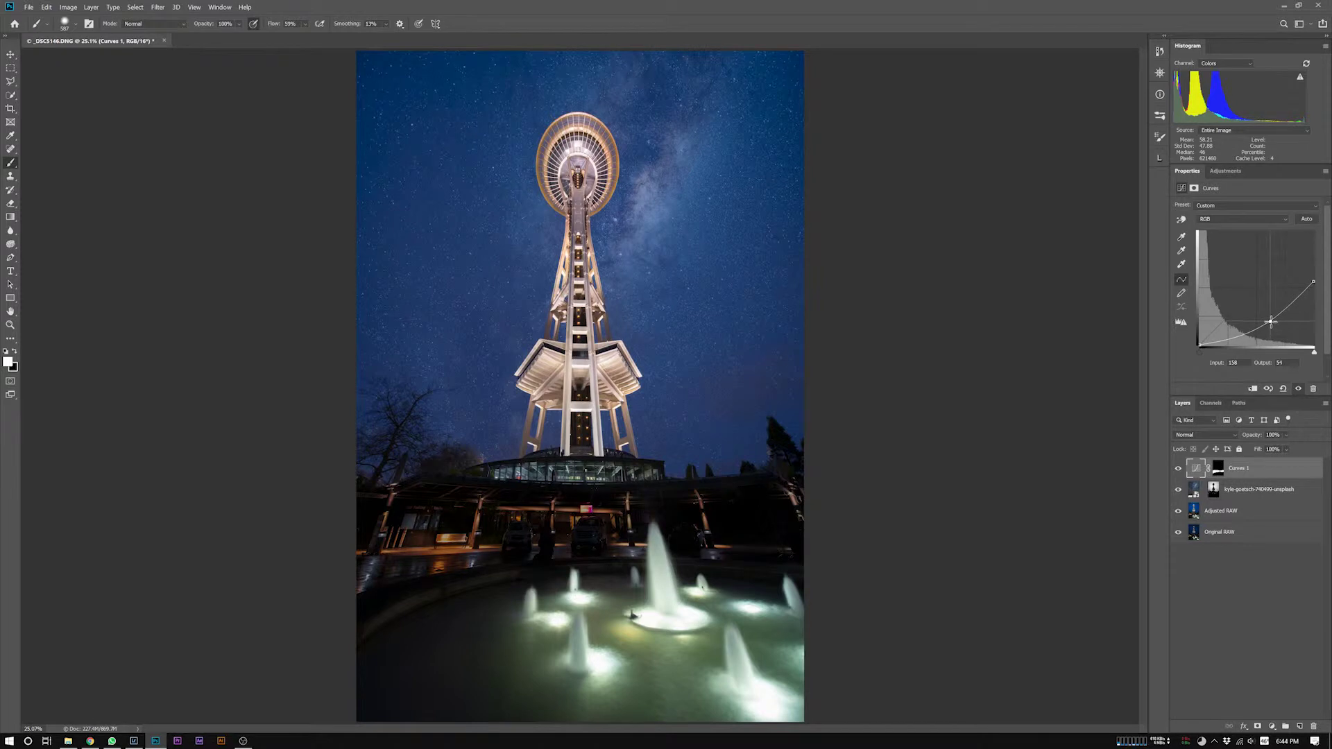
Step: Compare the awning with the Curves layer off and on, and fine-tune the curve's white endpoint to an output of about 133
click(1179, 470)
click(1179, 469)
click(1179, 469)
click(1179, 470)
click(1179, 470)
click(1179, 470)
drag(1313, 282, 1310, 421)
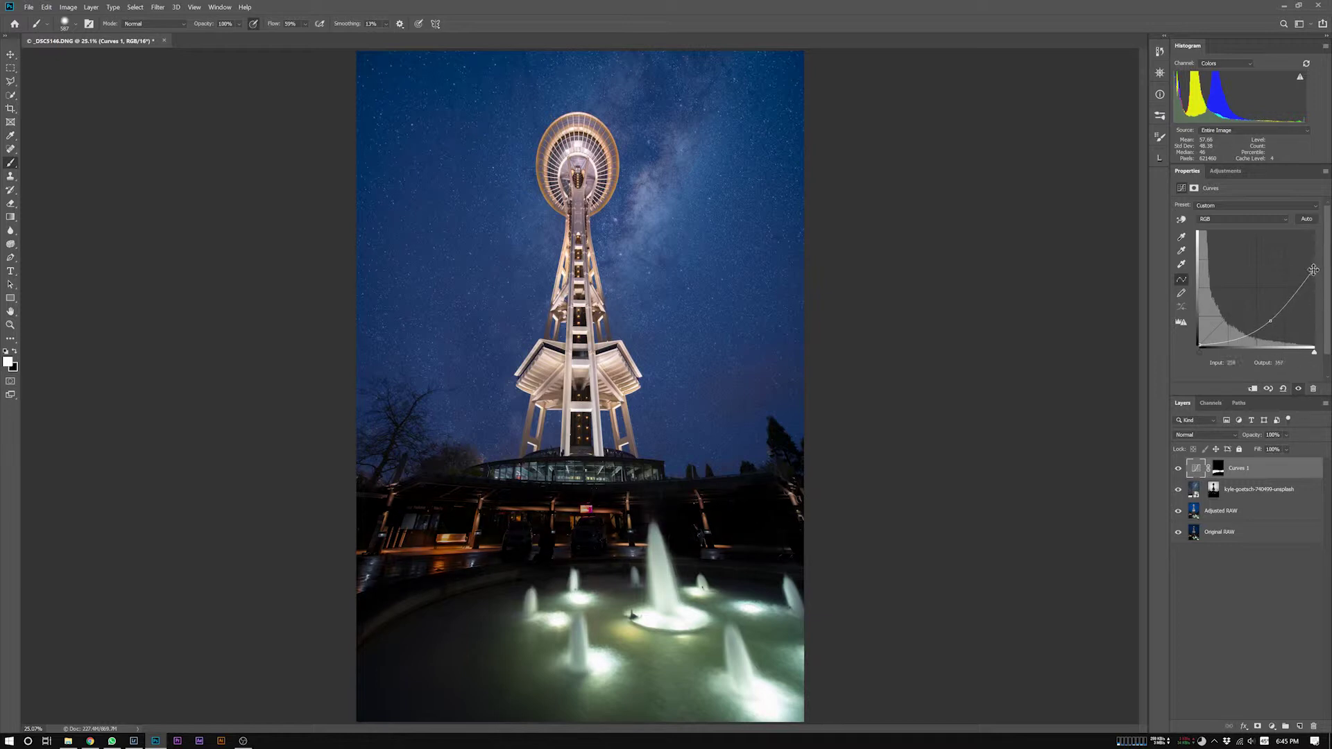
drag(1313, 270, 1311, 287)
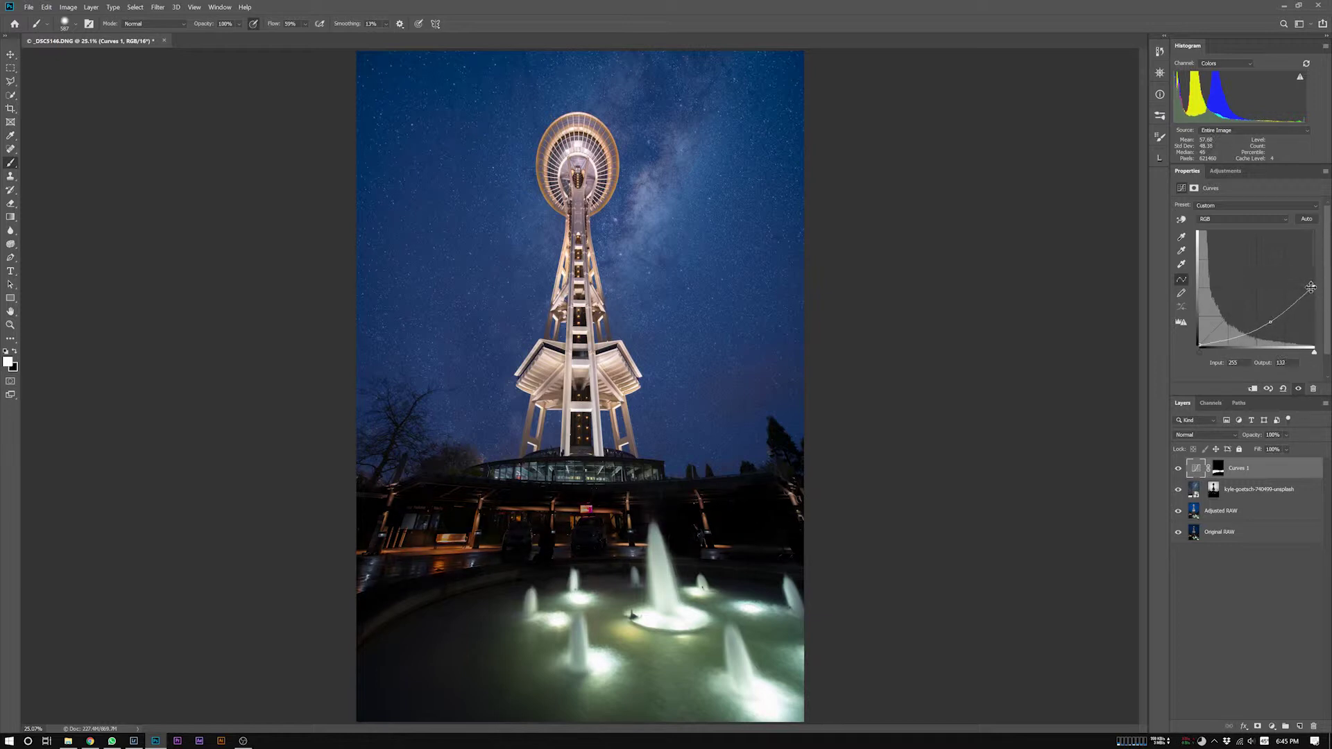
Step: Load the Curves mask as a selection, add a Hue/Saturation layer from it and reduce the awning's saturation to about -29
ctrl+click(1218, 469)
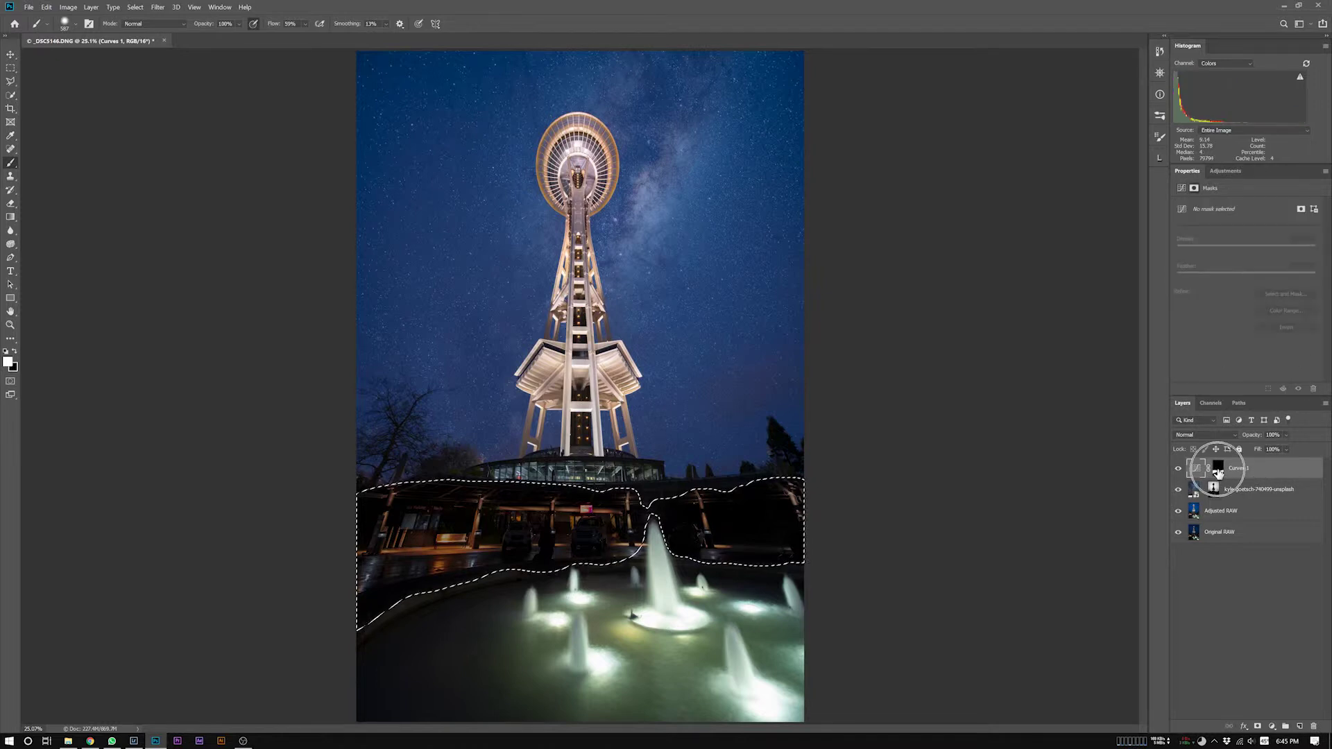
click(1272, 726)
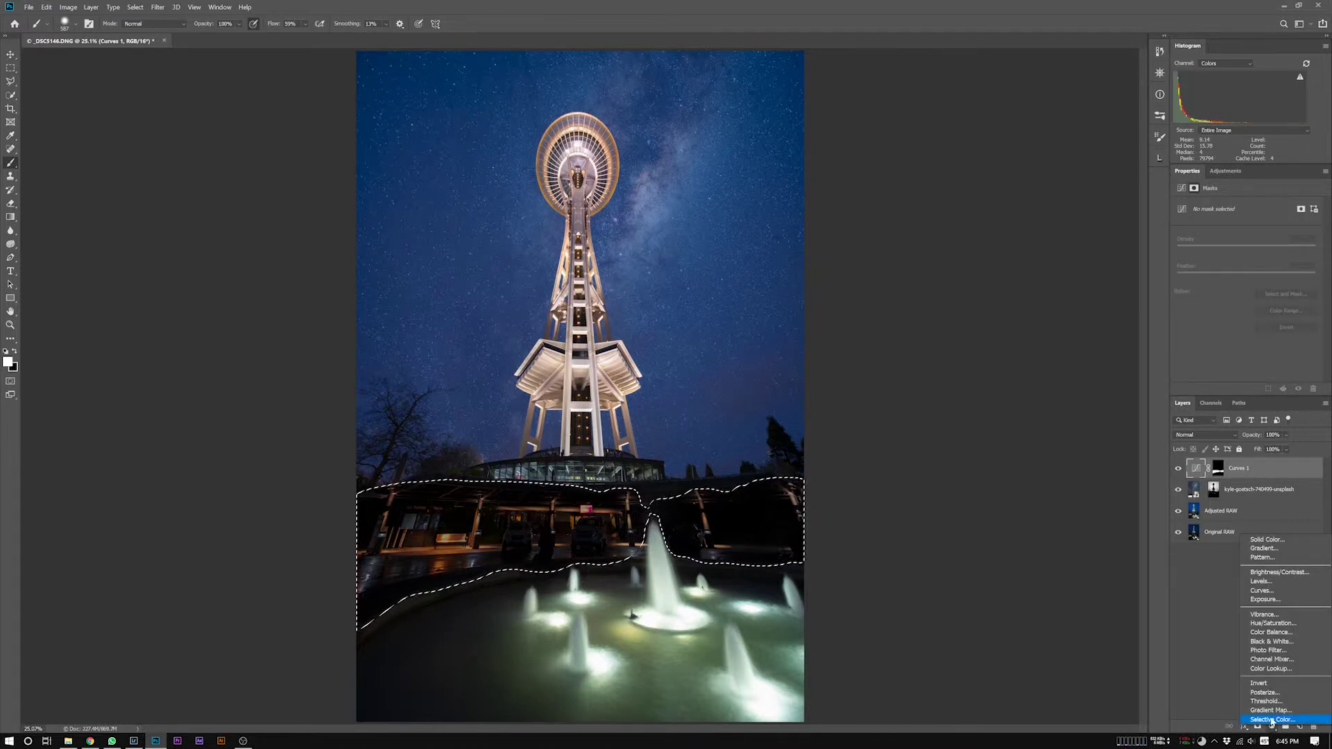
click(1273, 625)
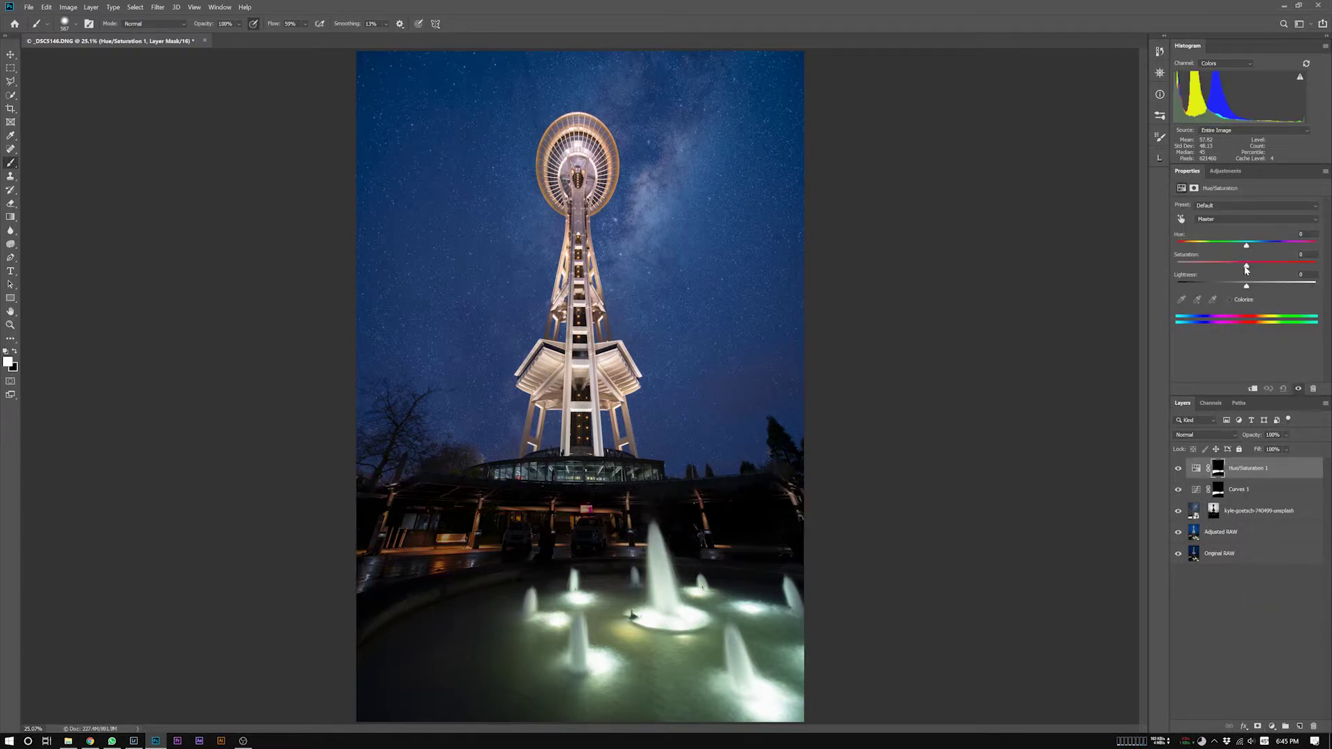
mouse_move(1244, 266)
mouse_down()
mouse_move(1247, 247)
mouse_move(1261, 251)
mouse_move(1236, 254)
mouse_move(1322, 250)
mouse_move(1246, 247)
mouse_move(1232, 268)
mouse_up()
click(1178, 468)
click(1179, 468)
Step: Rename the placed sky image layer to "Milky Way"
click(1242, 510)
double_click(1242, 511)
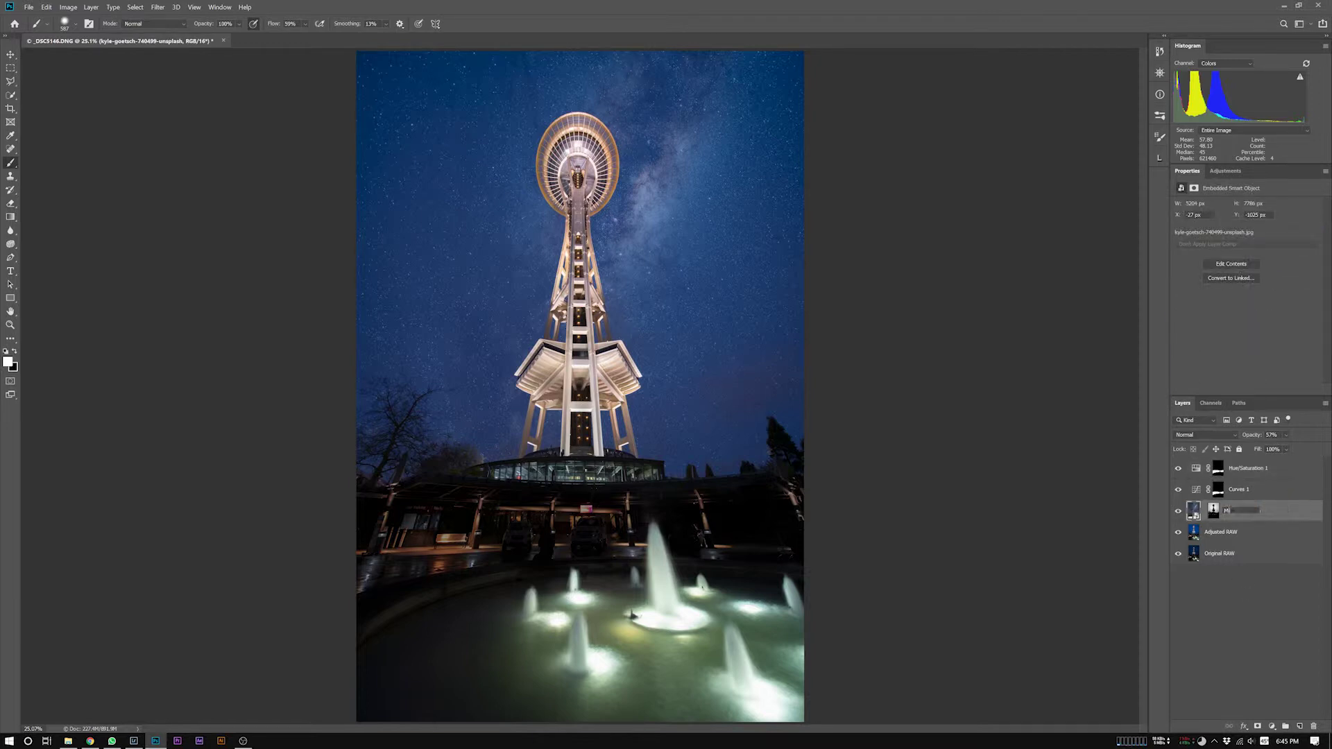
text(Milky Way)
key(Return)
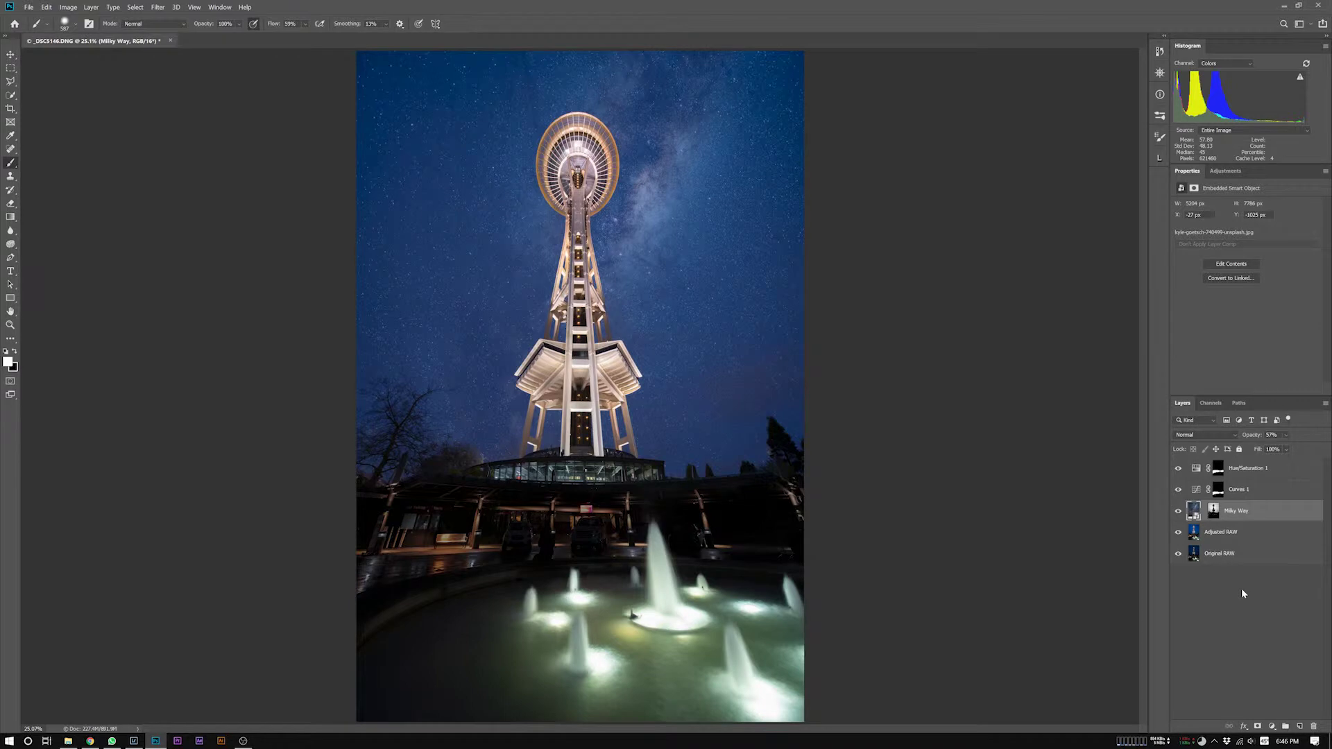
Step: Rename the Curves layer to "Darken awning" and the Hue/Saturation layer to "Desat awning"
double_click(1242, 490)
text(Da)
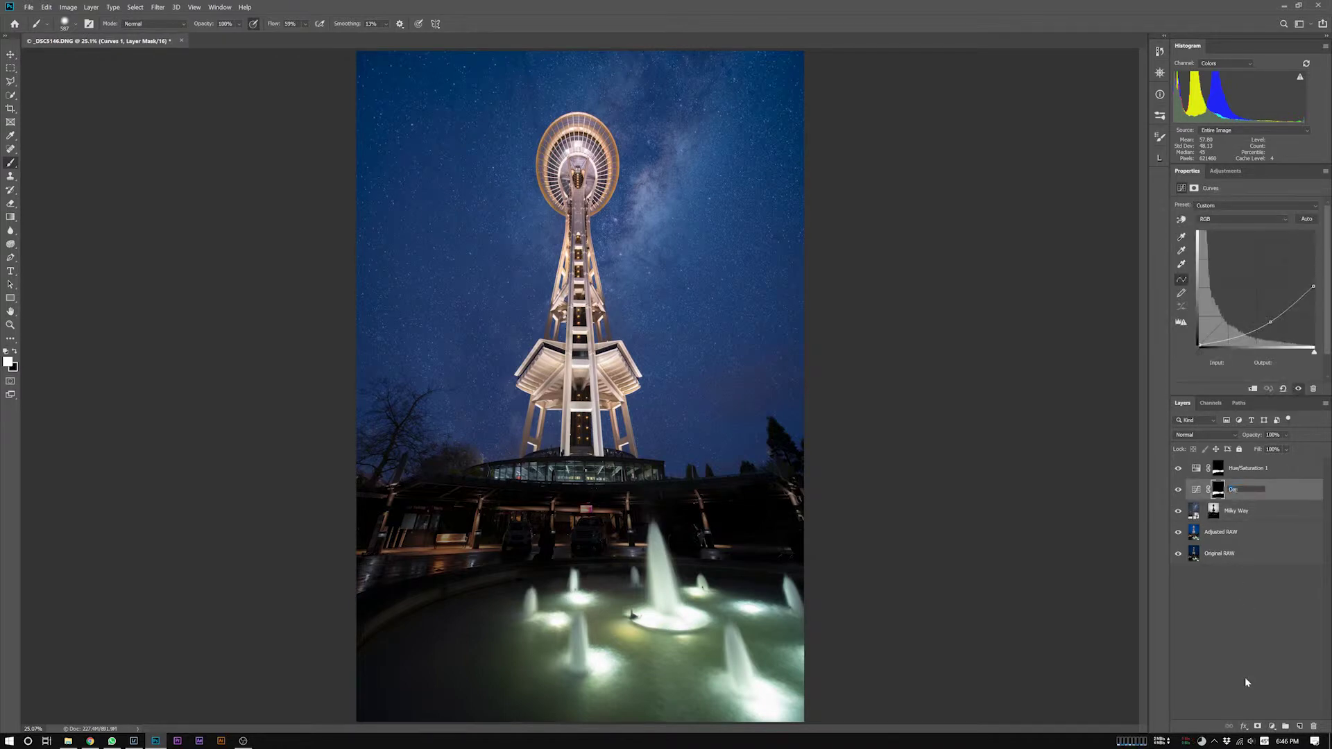
text(rken awning)
key(Return)
double_click(1260, 471)
text(D)
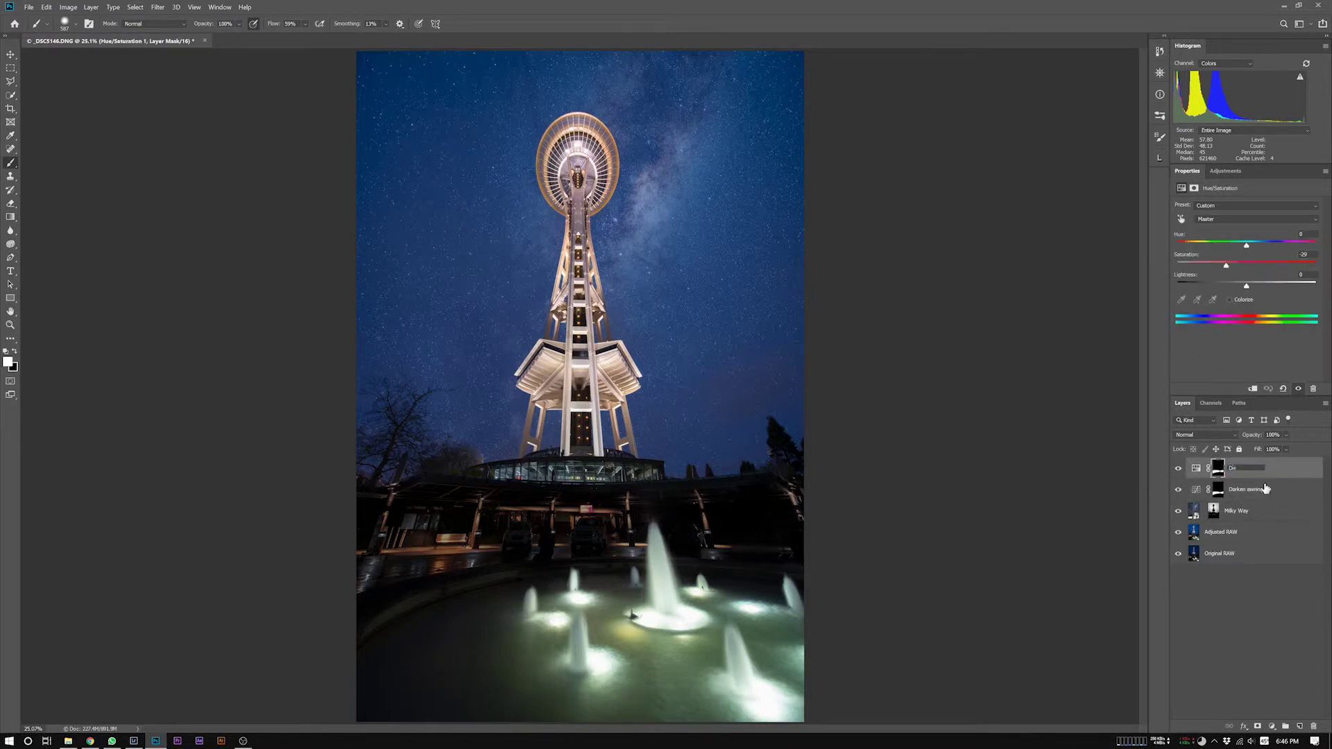
text(esat awning)
key(Return)
Step: Load the Milky Way layer's mask as a selection and add a Curves layer masked to the sky above that layer
key(ctrl+2)
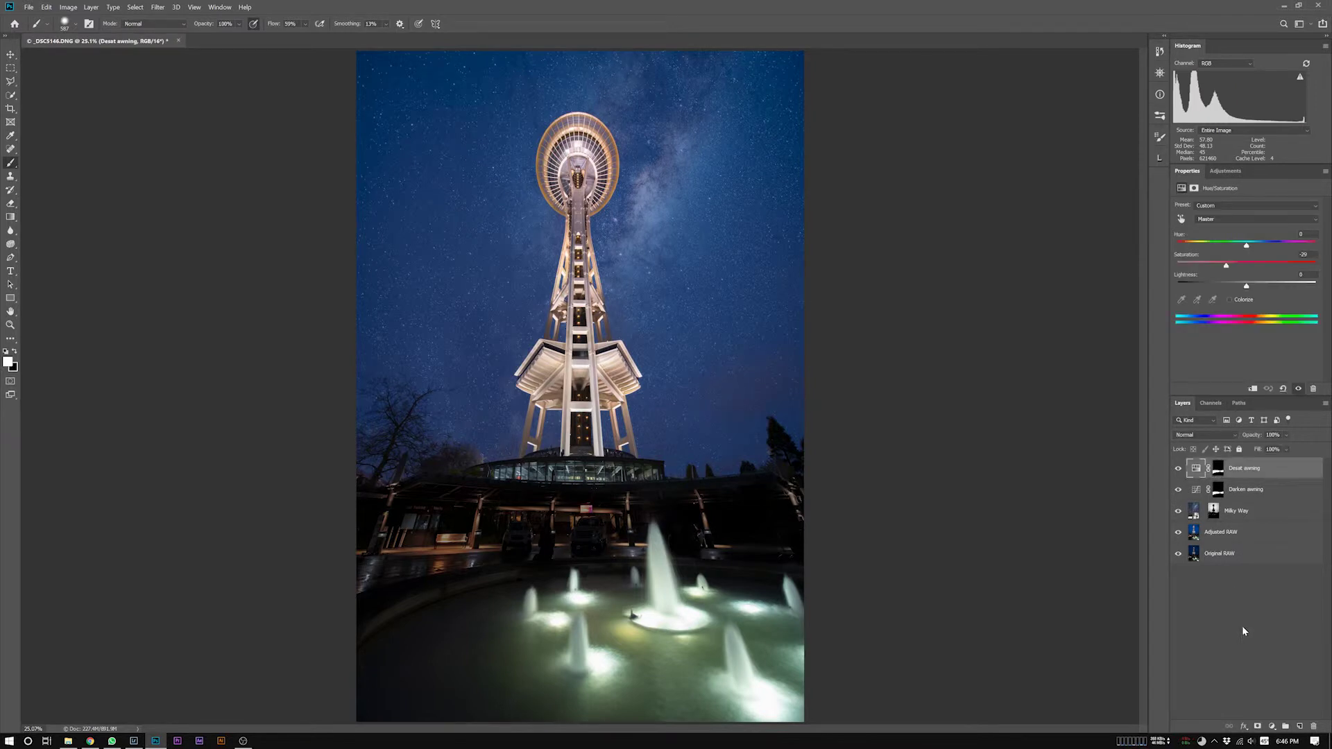
ctrl+click(1214, 512)
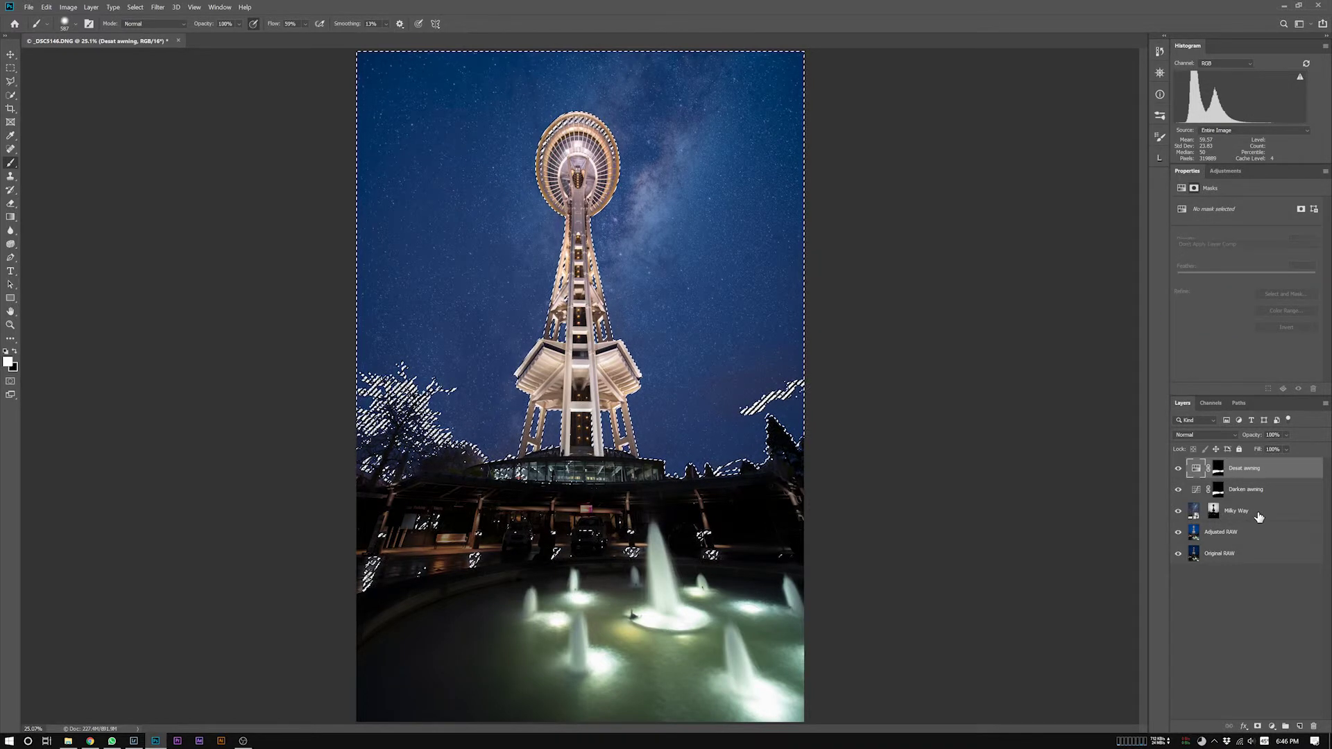
click(1259, 517)
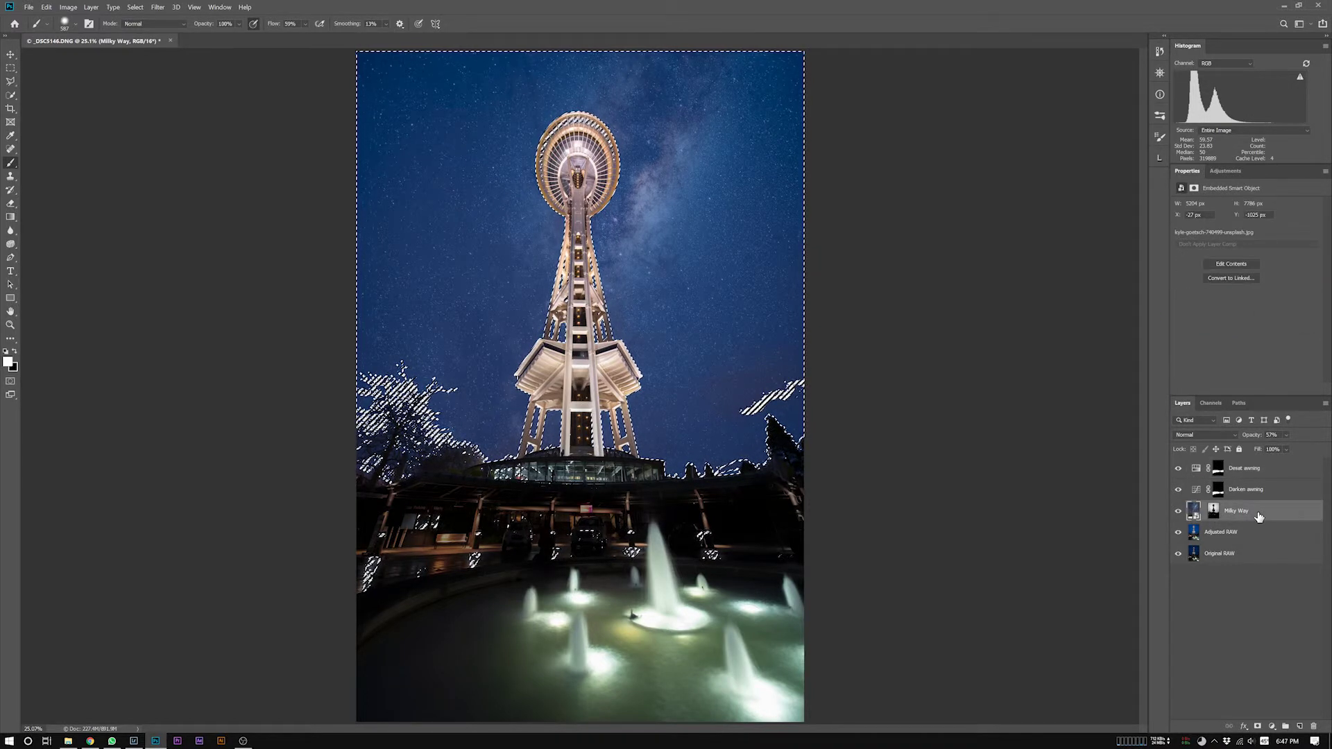
click(1272, 726)
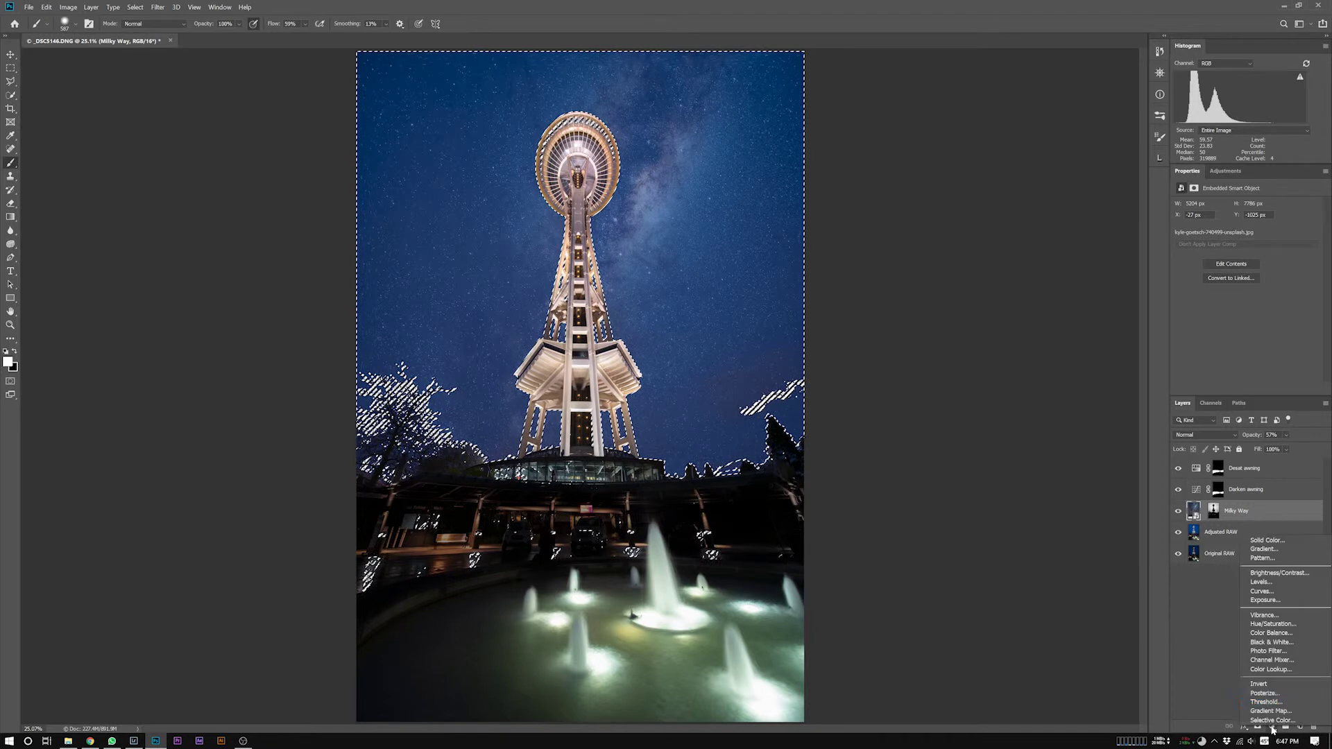
click(1261, 591)
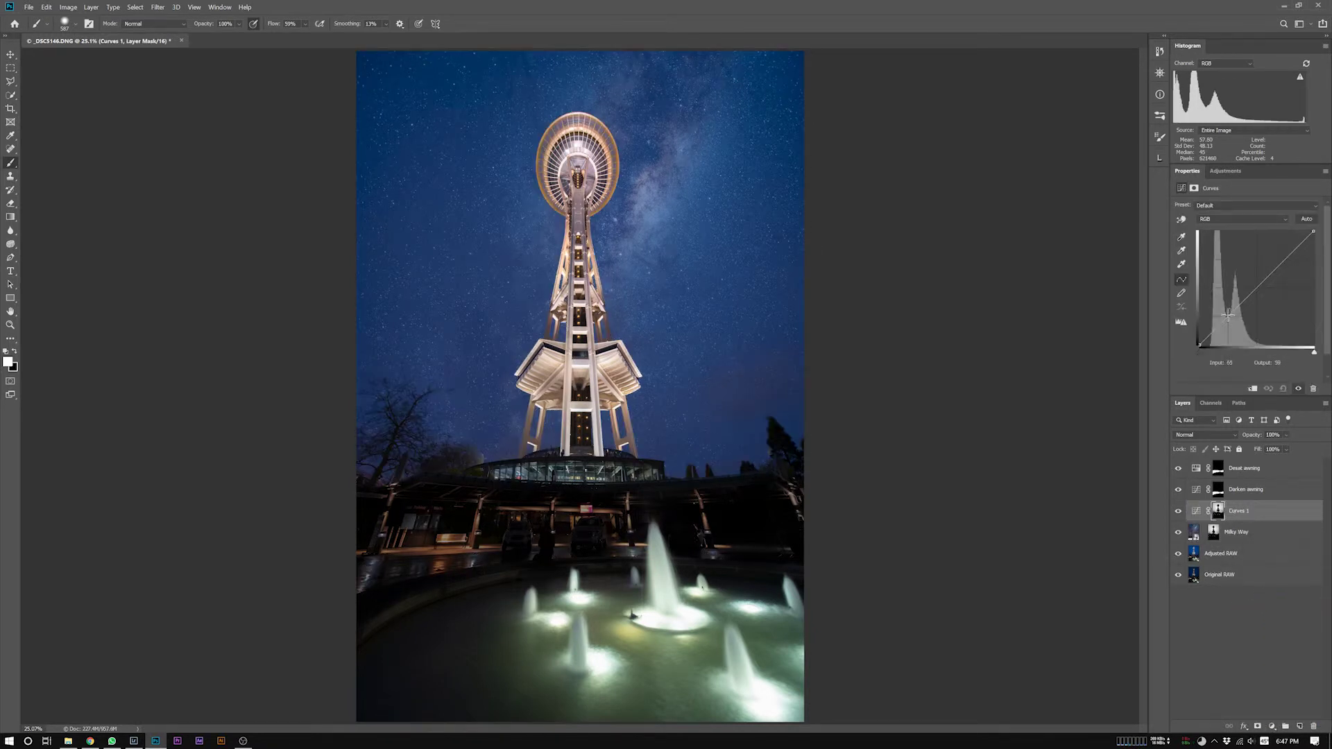
Step: Darken the sky's shadows on the new curve, anchor its highlights with an upper point, and compare the result off and on
drag(1228, 314, 1228, 323)
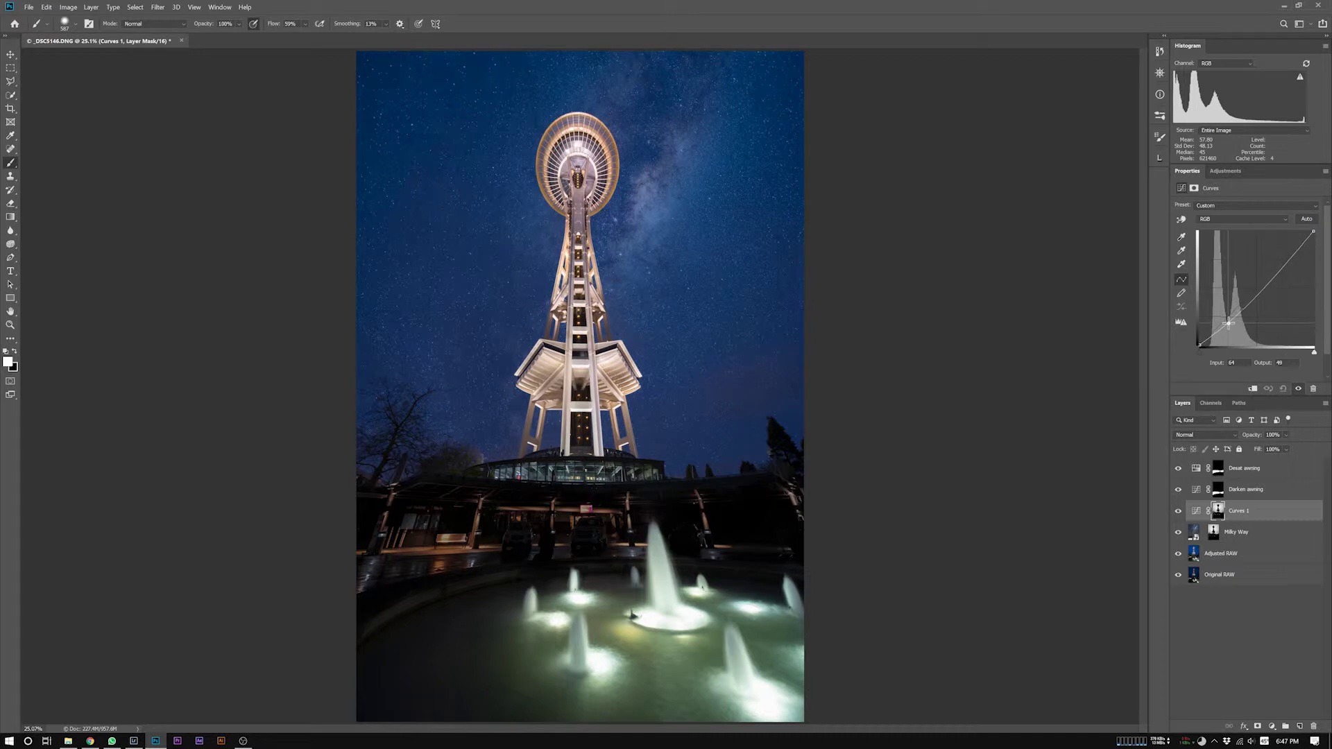
click(1288, 257)
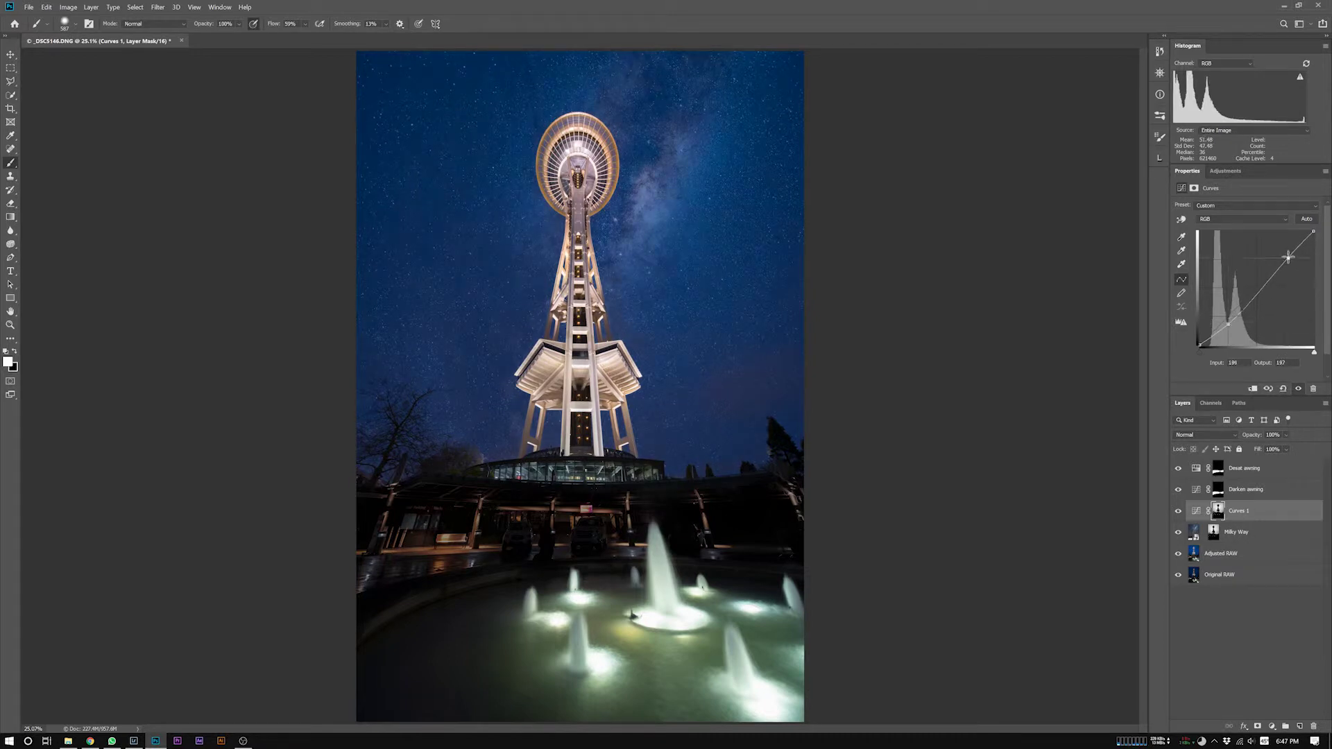
drag(1288, 256, 1287, 257)
click(1178, 511)
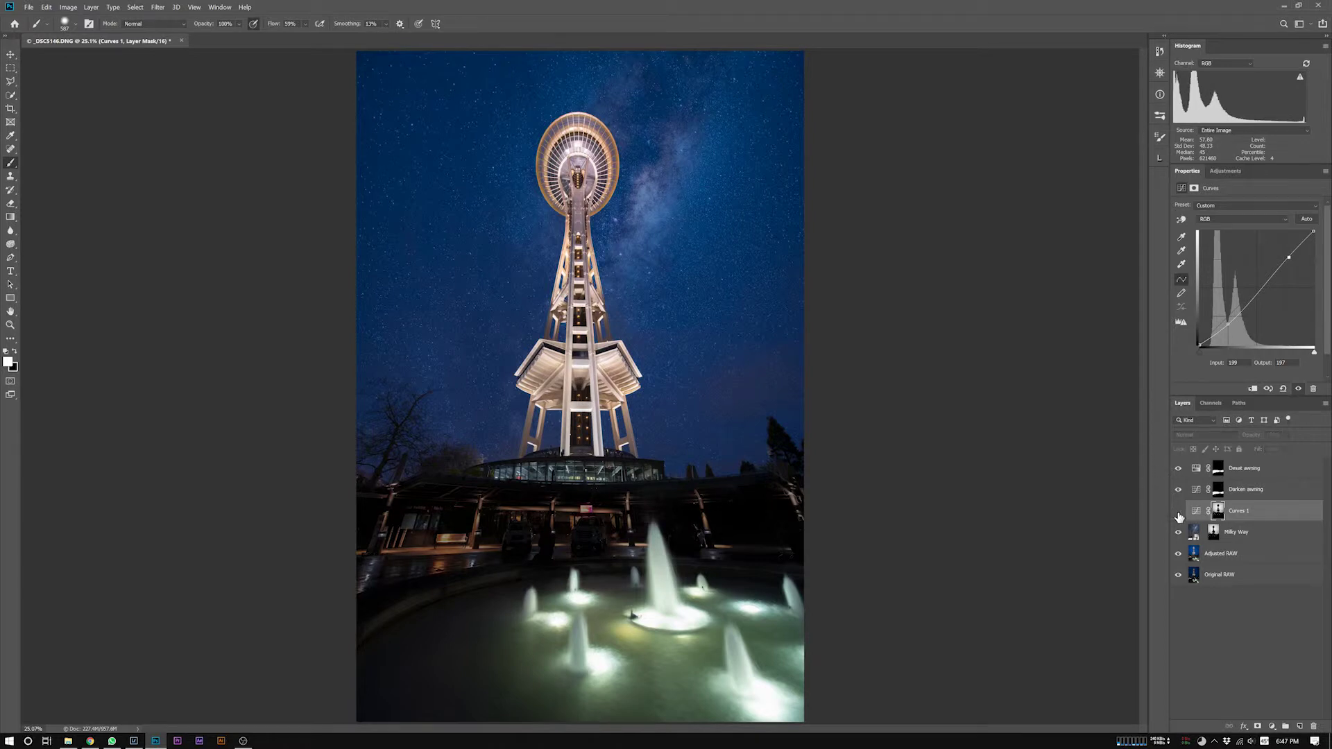
click(1178, 512)
click(1178, 511)
click(1178, 512)
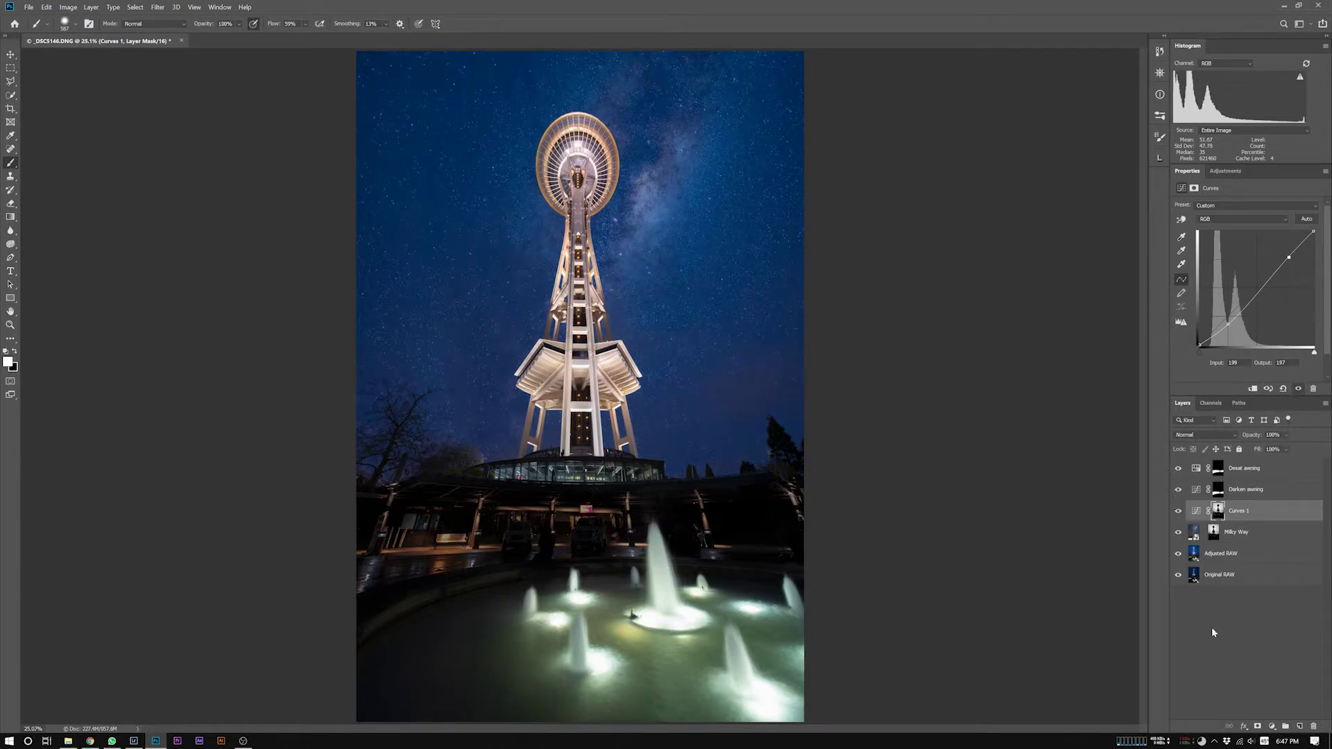
Step: Save the document and, with the inverse of the sky mask loaded as a selection, add a Curves layer above "Desat awning"
key(ctrl+s)
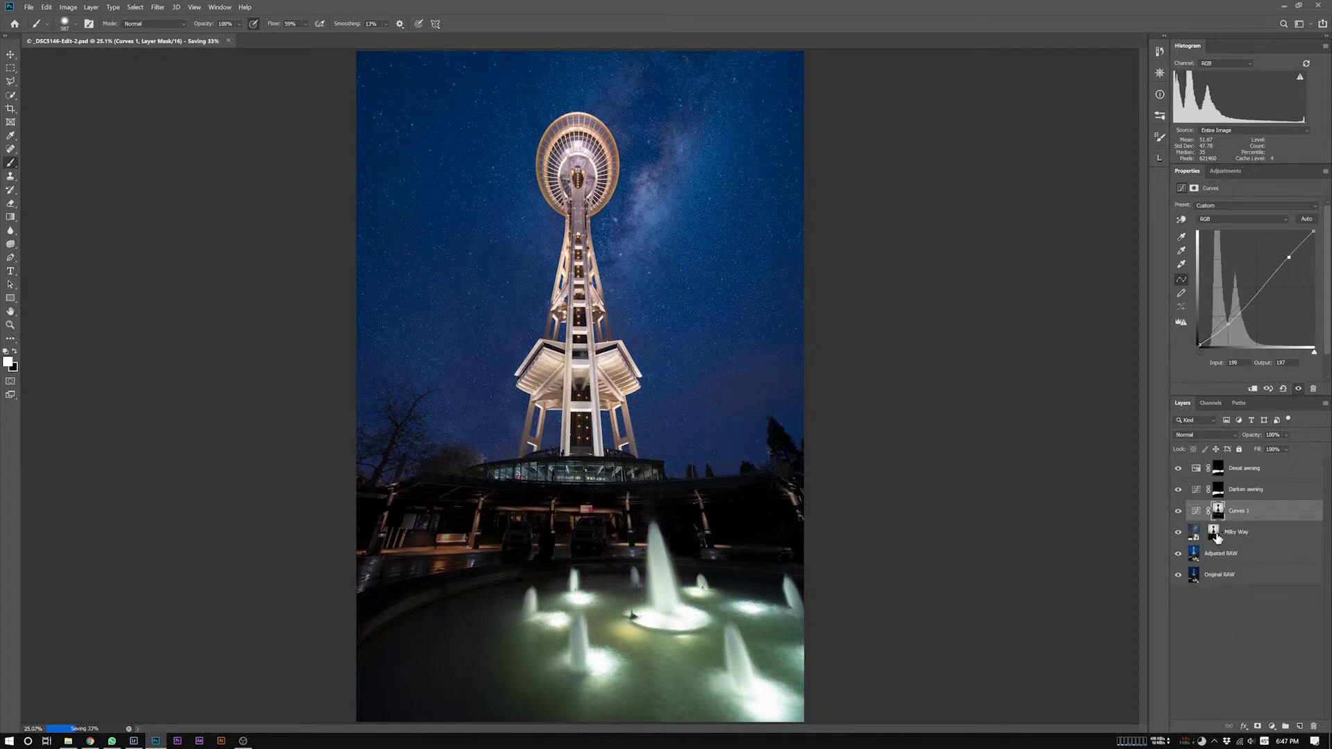
drag(1217, 538, 1219, 515)
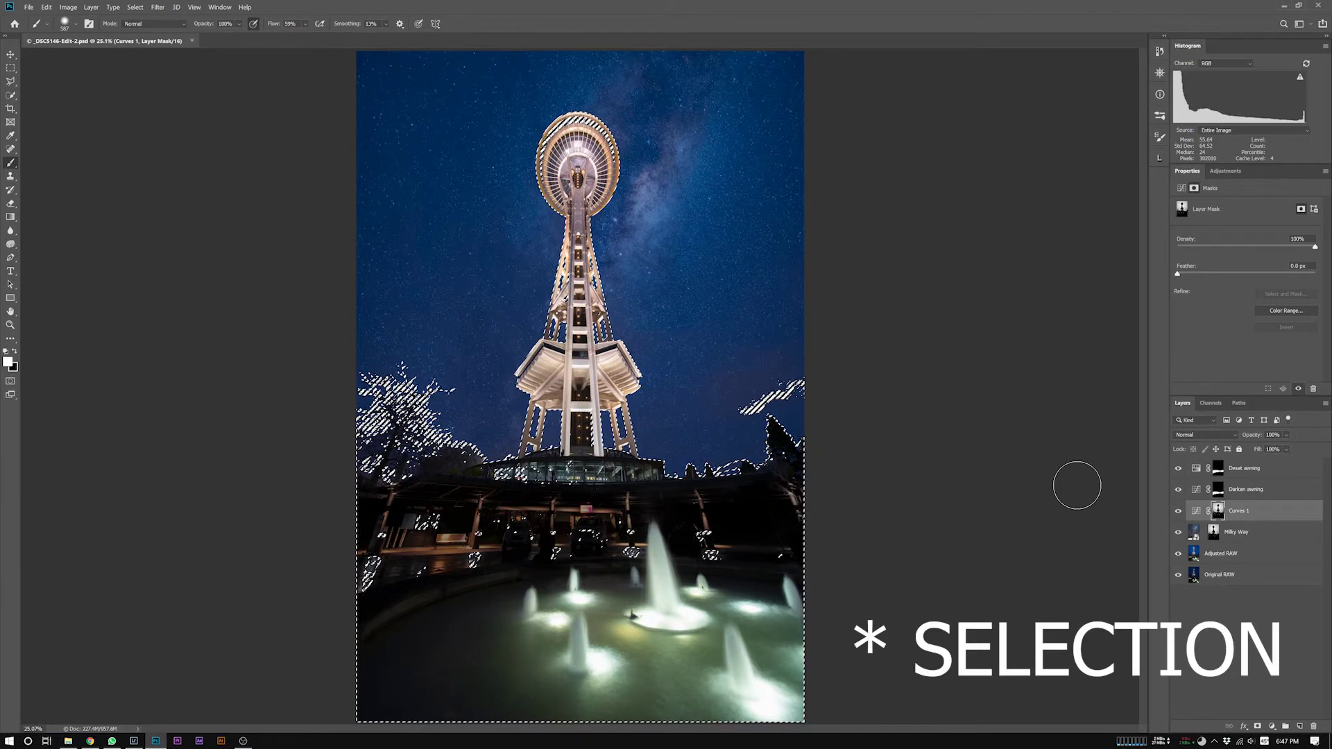
click(1201, 468)
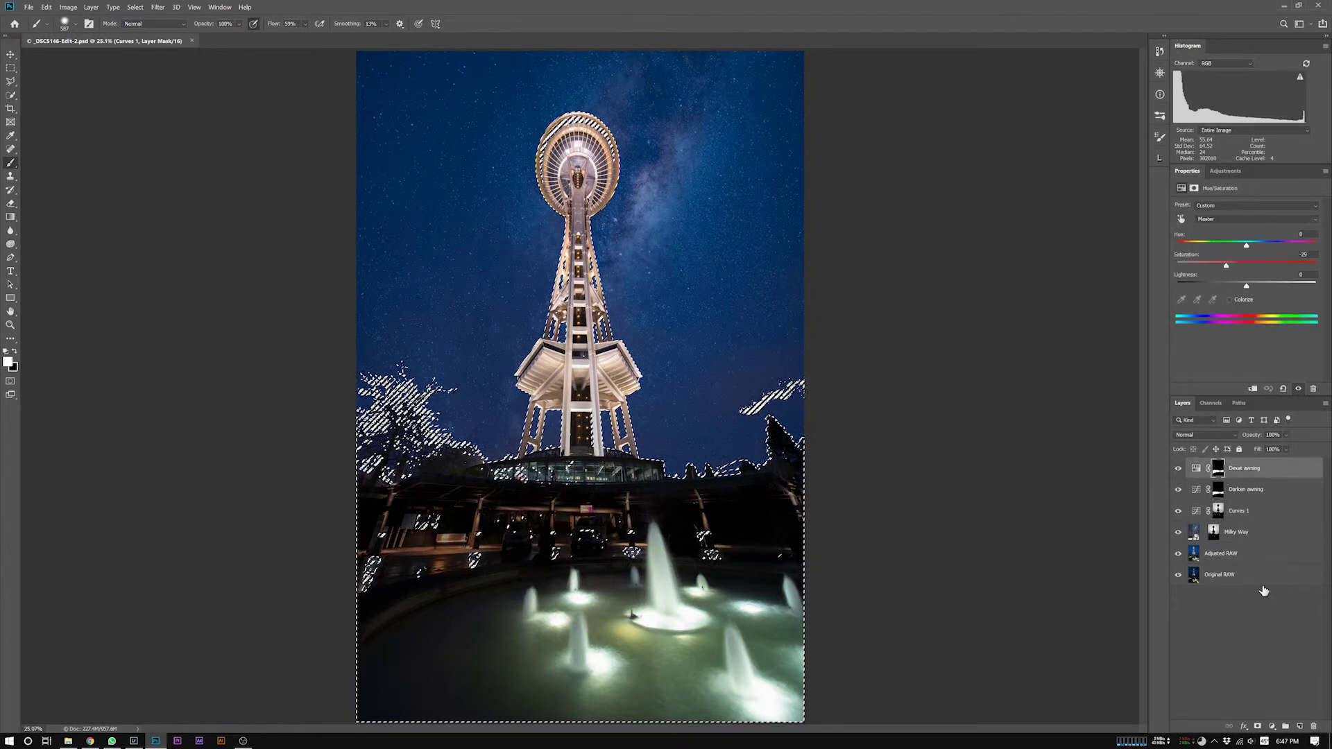
click(1272, 727)
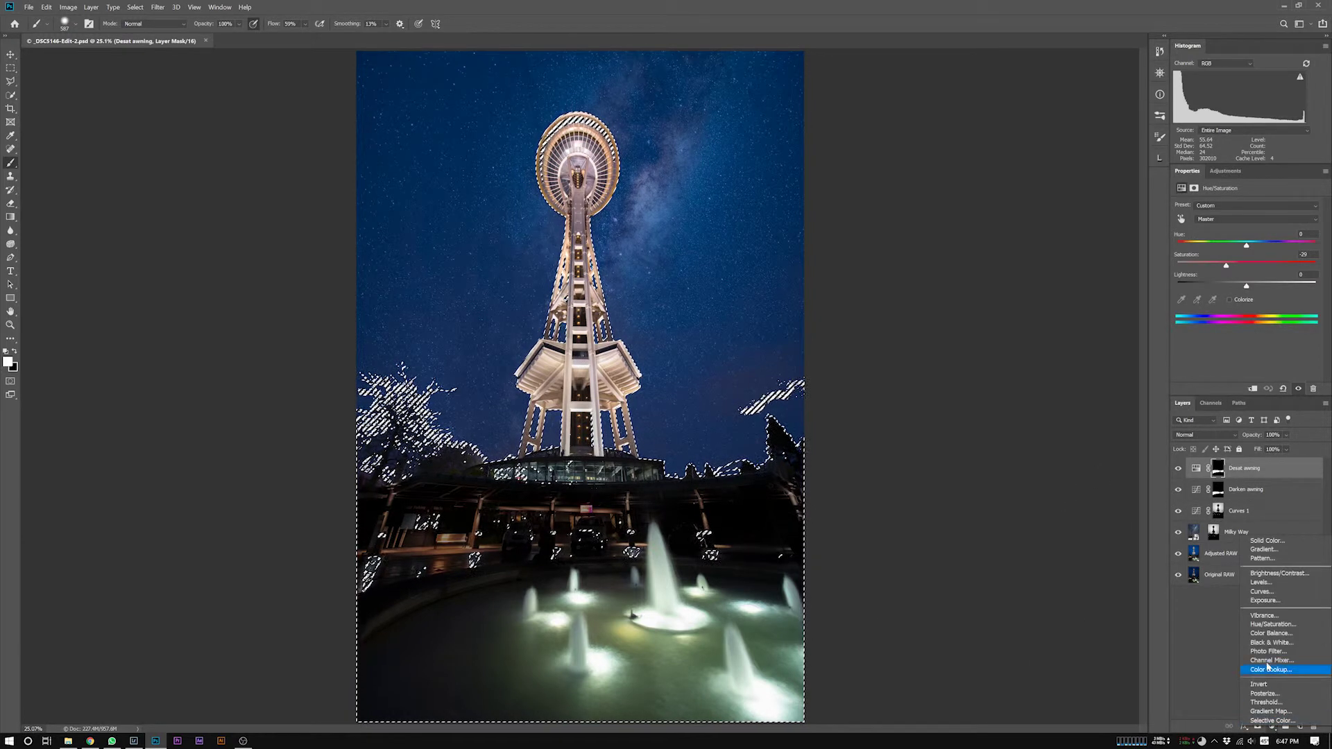
click(1264, 592)
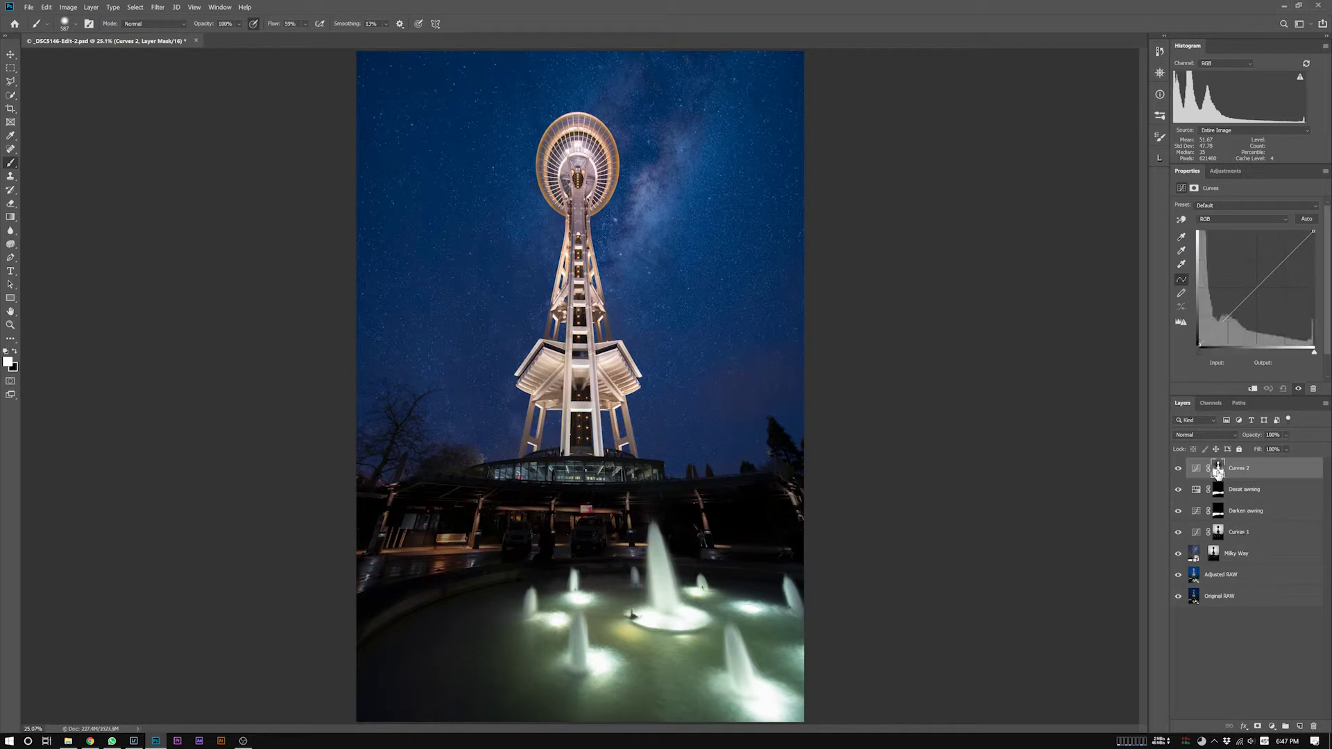
Step: Display the Curves 2 mask on its own and apply Curves to it, pulling input 102 down to output 2 to blacken the sky
alt+click(1219, 470)
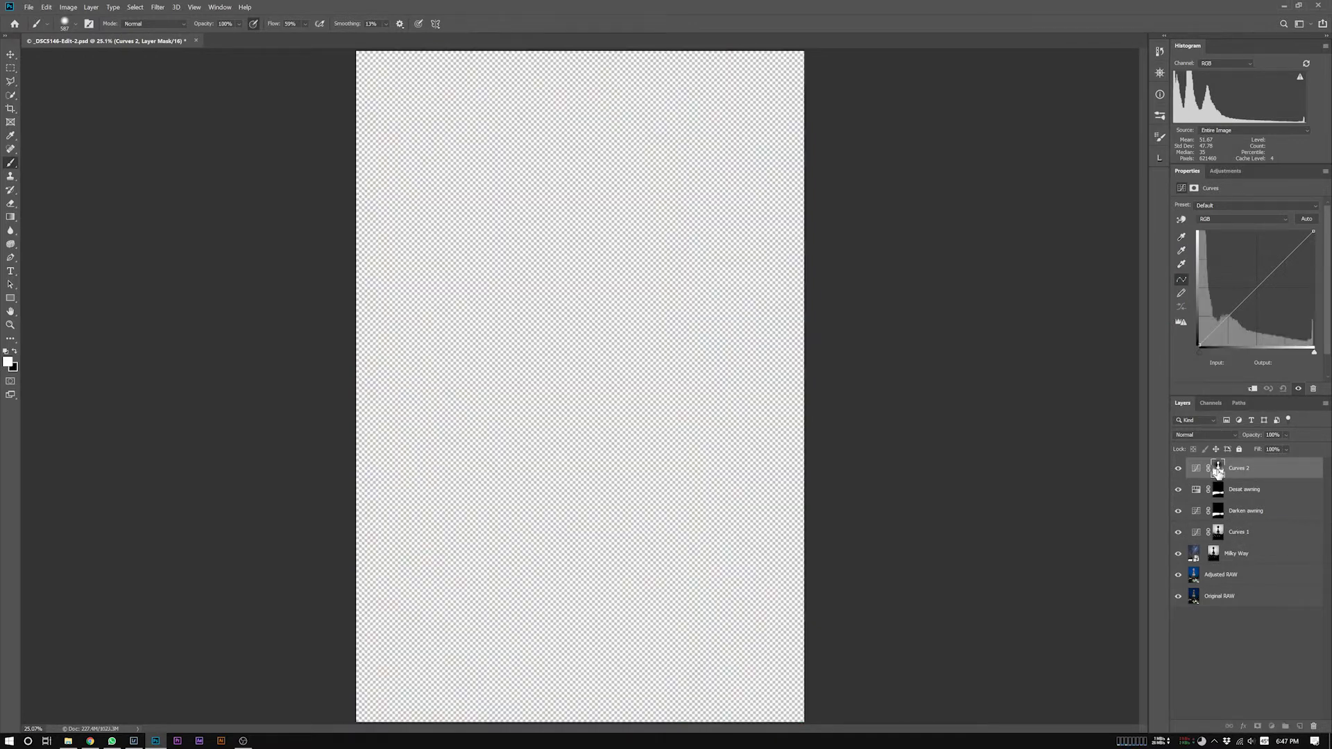
alt+click(1218, 472)
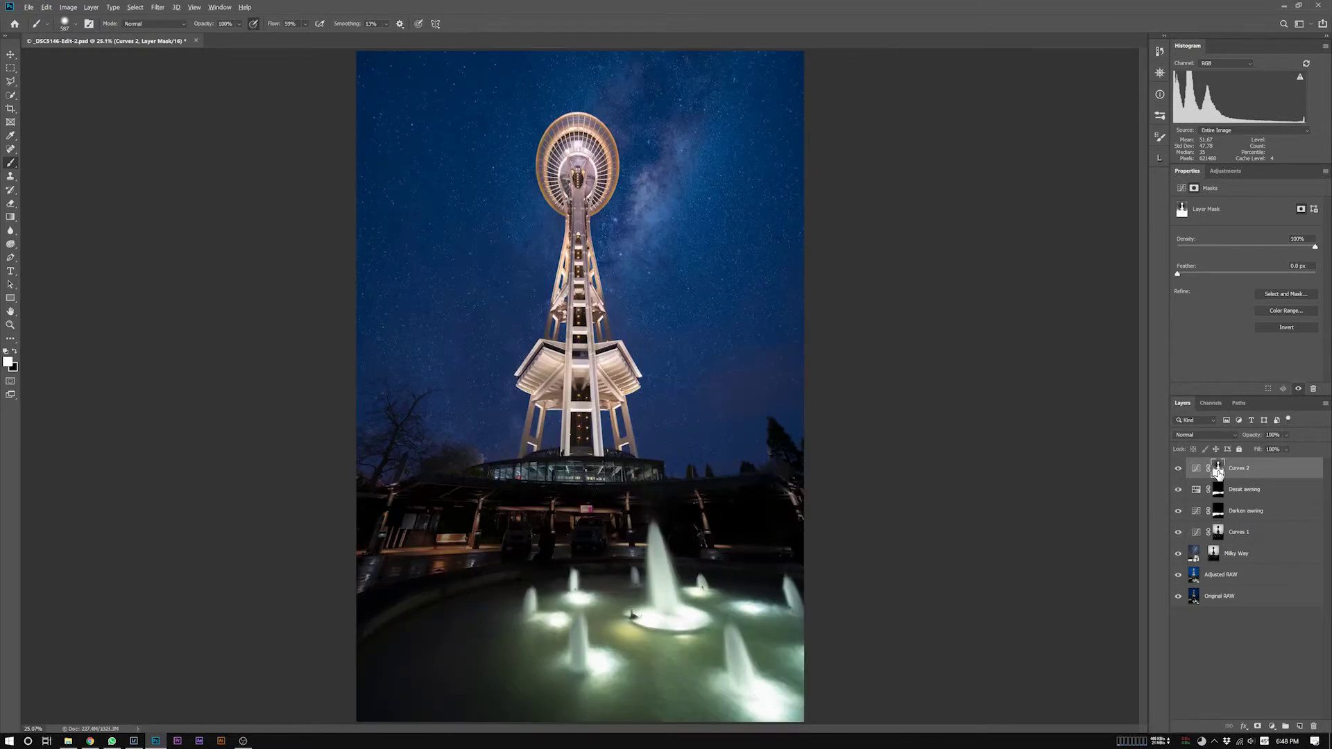
alt+click(1219, 472)
alt+click(1218, 474)
alt+click(1219, 473)
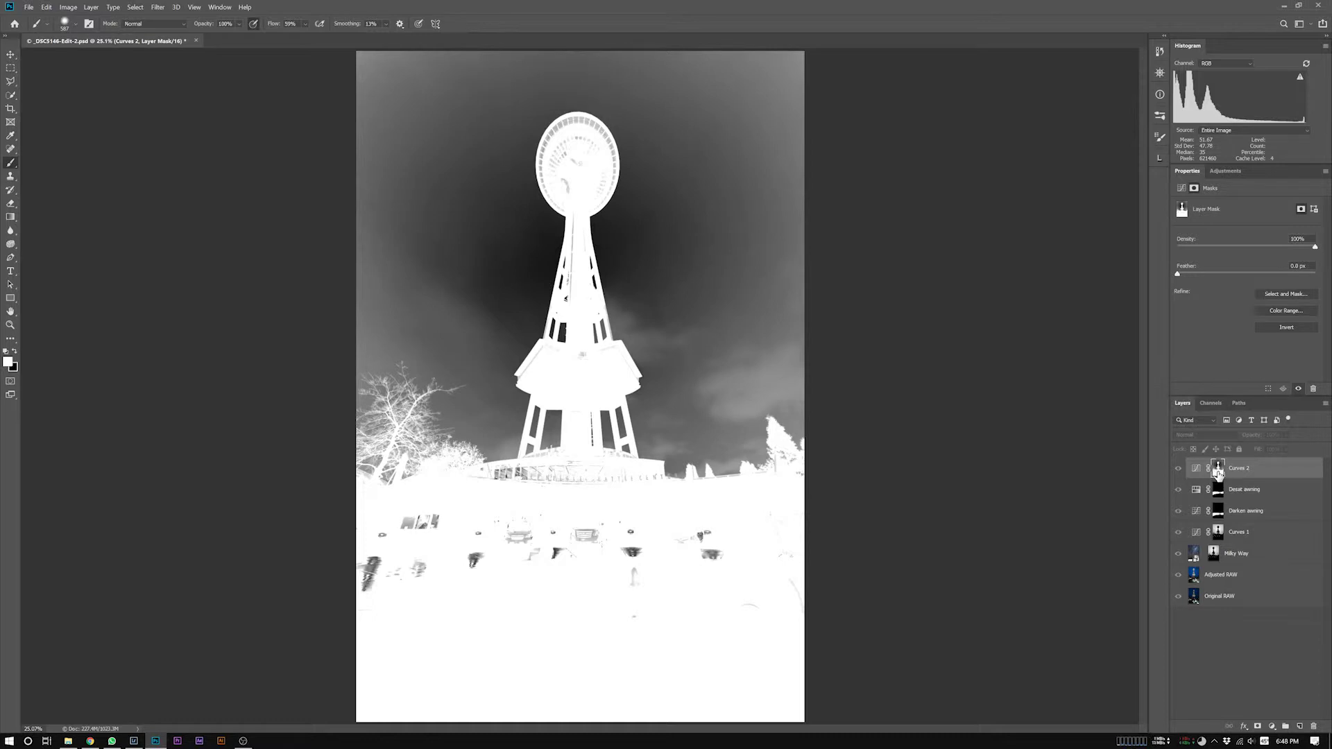
drag(1219, 473, 1219, 476)
key(ctrl+m)
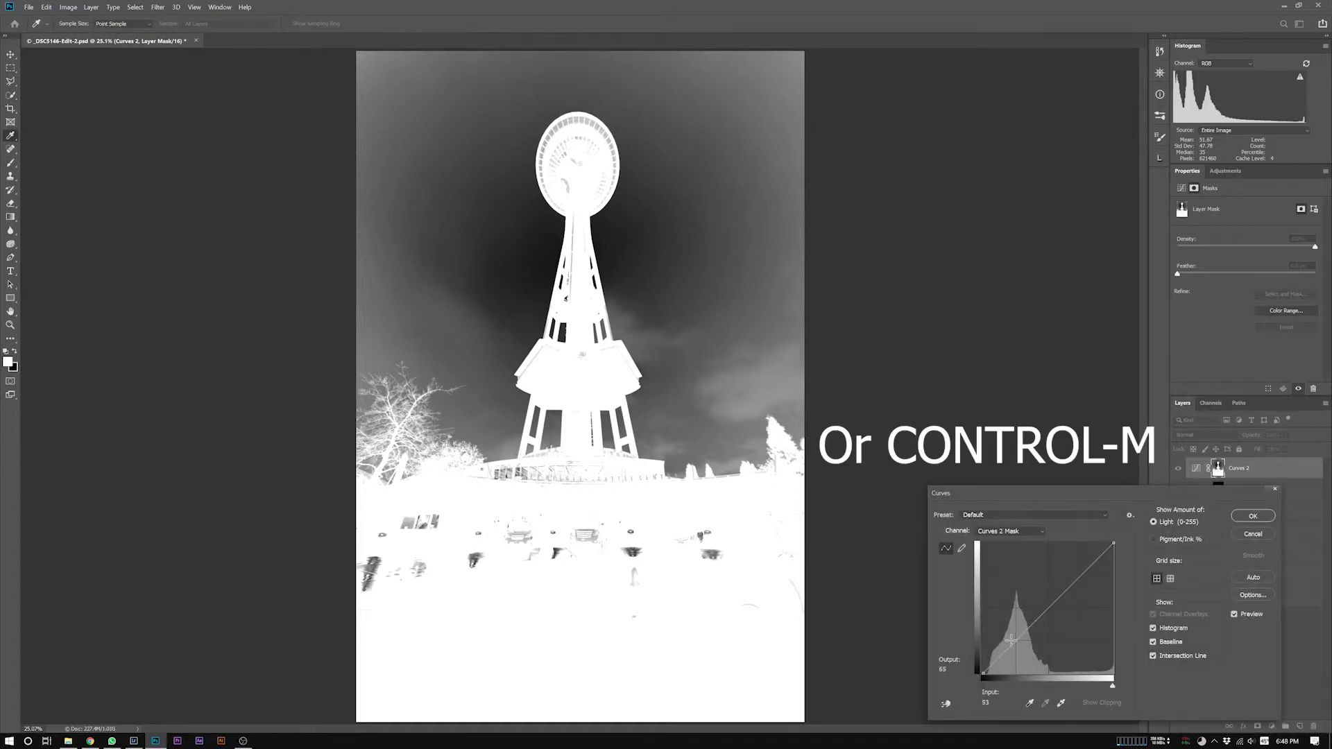
drag(1028, 631, 1036, 672)
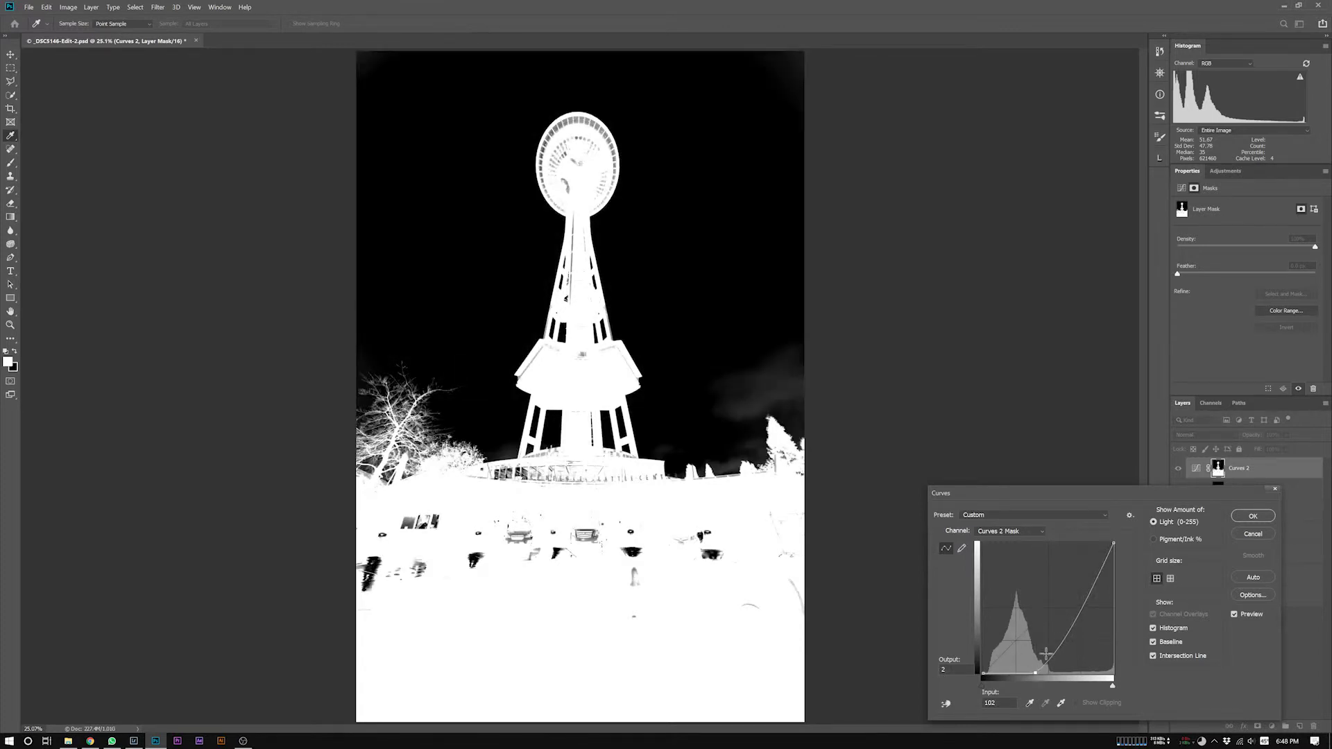
key(Return)
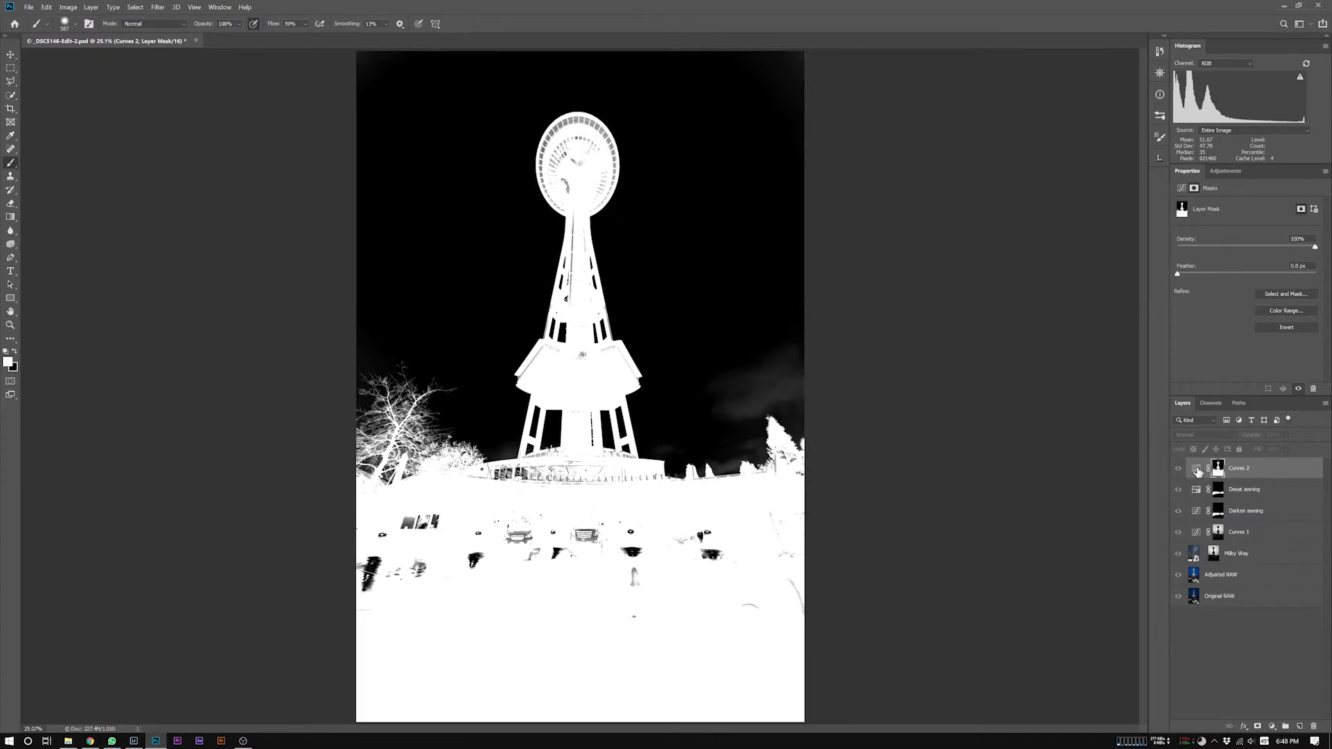
Step: Lower the shadows and slightly raise the highlights at input 185 on the Curves 2 curve, and compare the layer off and on
click(1197, 470)
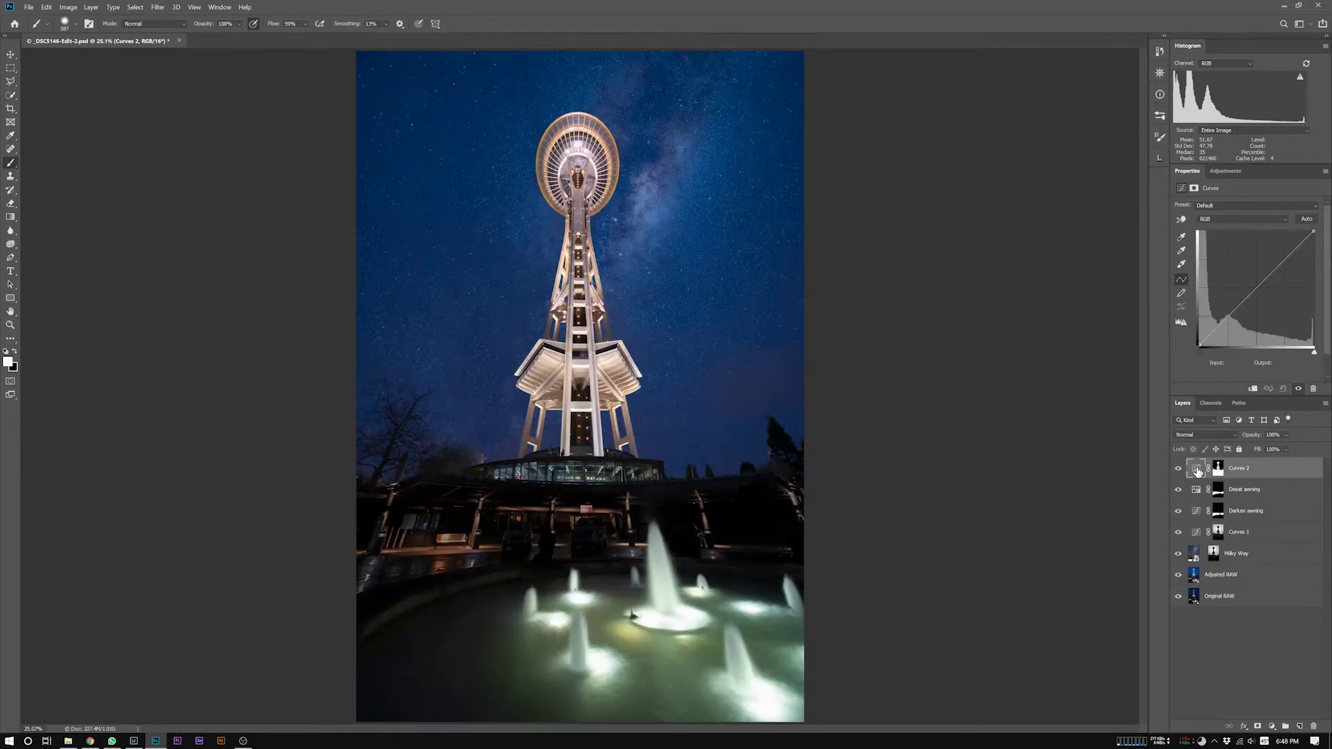
click(1227, 319)
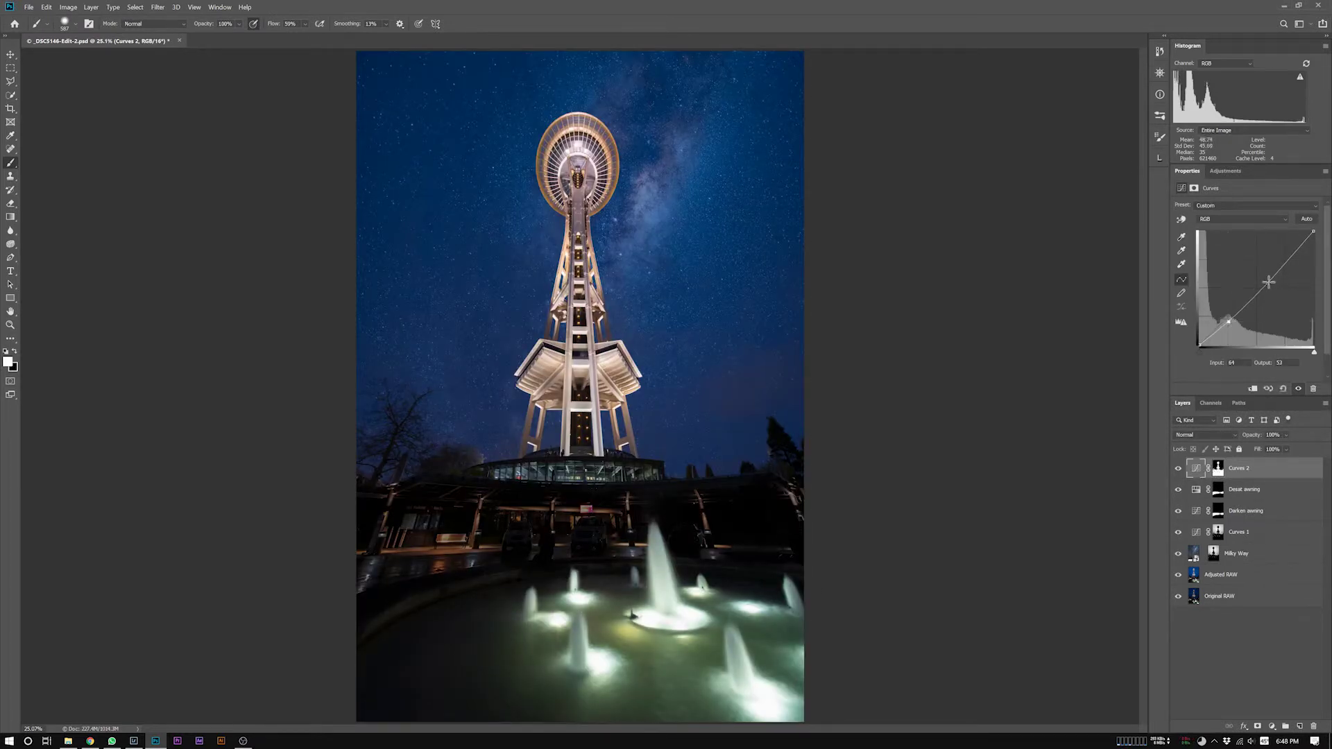
click(1283, 264)
drag(1283, 263, 1283, 261)
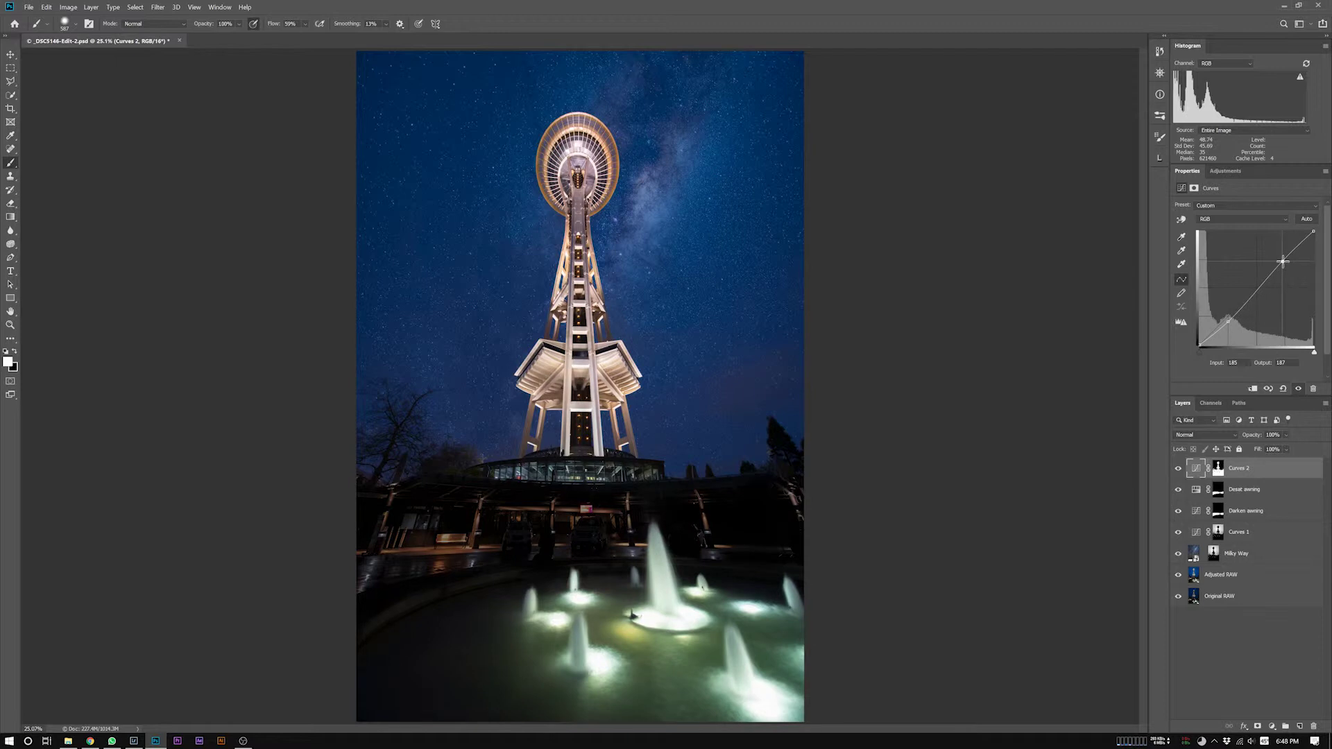
click(1178, 468)
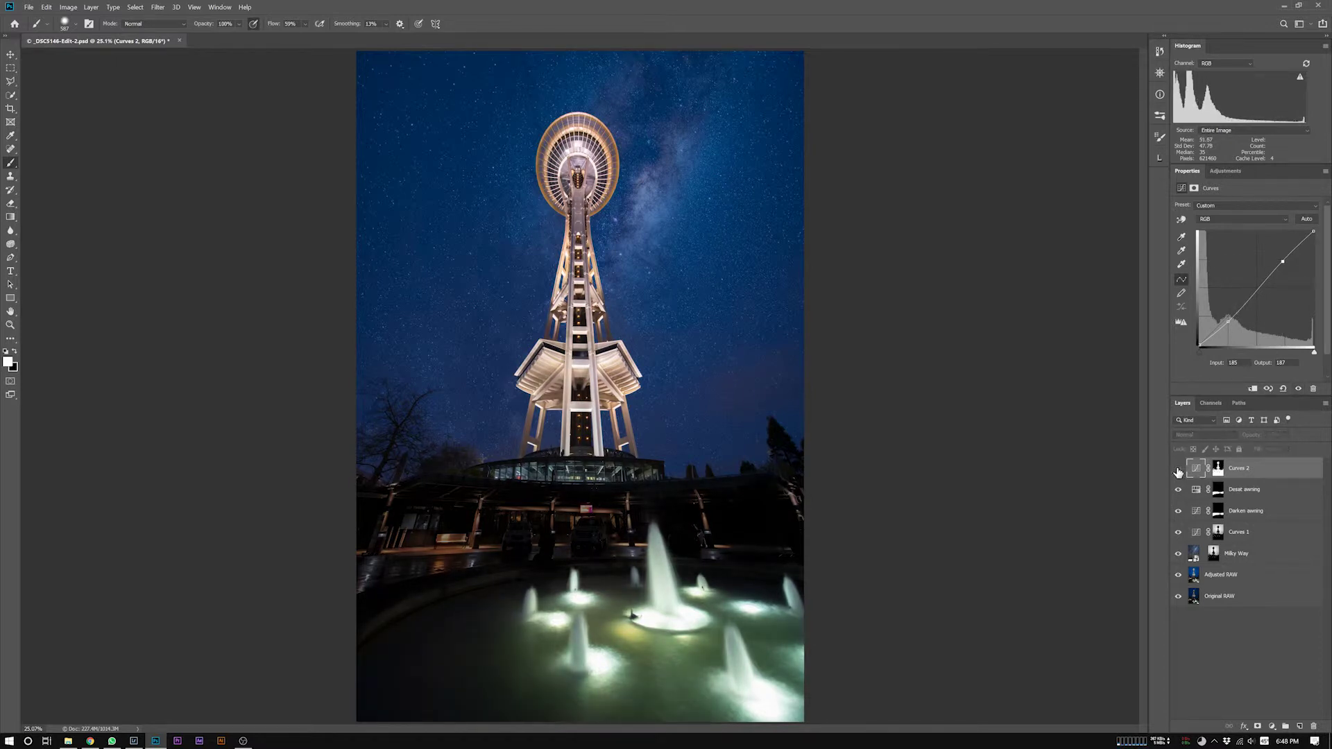
click(1178, 470)
click(1178, 470)
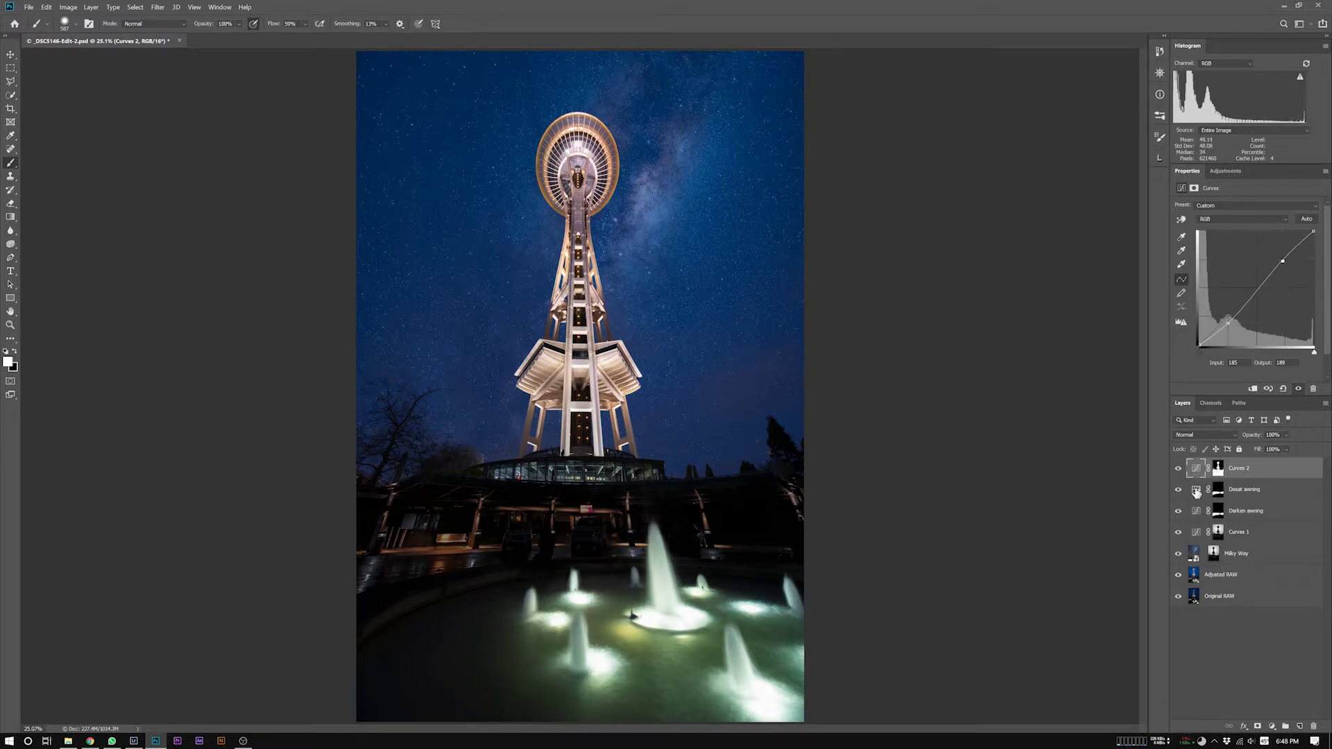
click(1178, 470)
click(1179, 471)
click(1178, 470)
click(1178, 471)
Step: Put the Curves 2 layer in a group and add a white layer mask to the group
click(1218, 469)
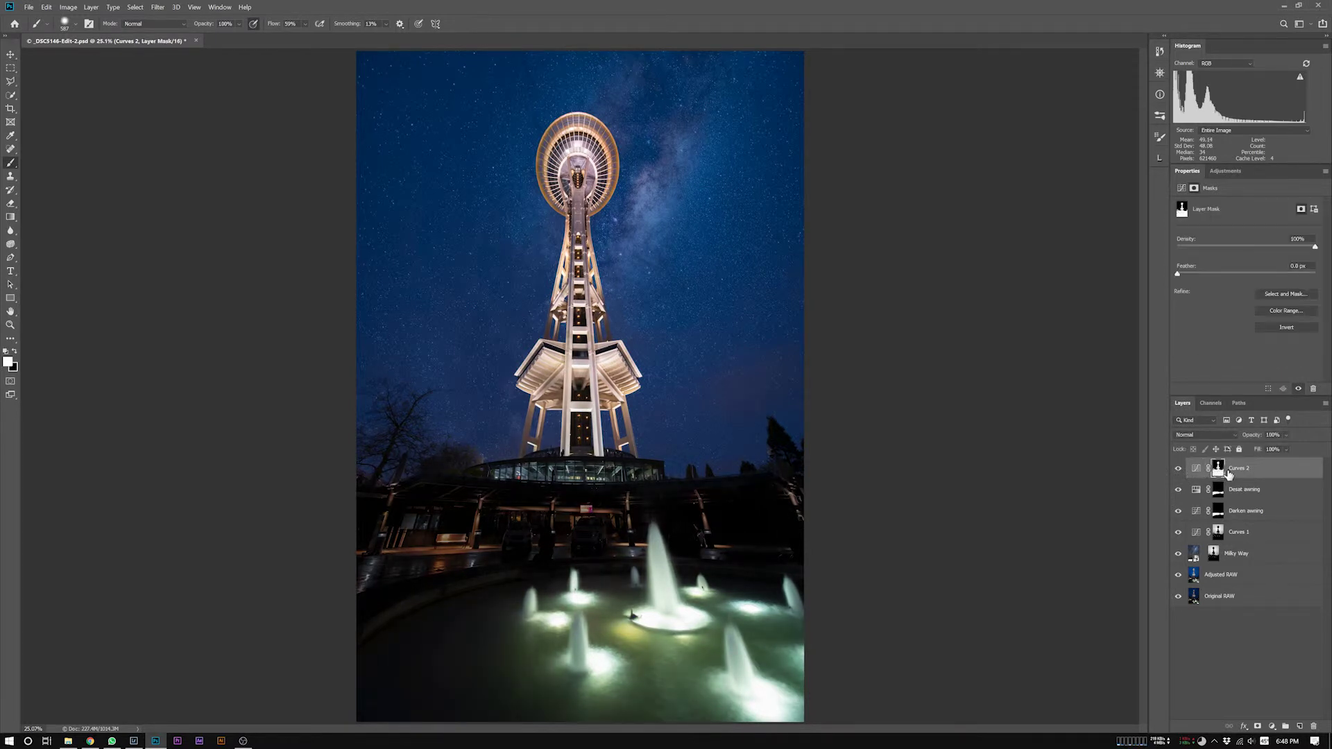
key(ctrl+g)
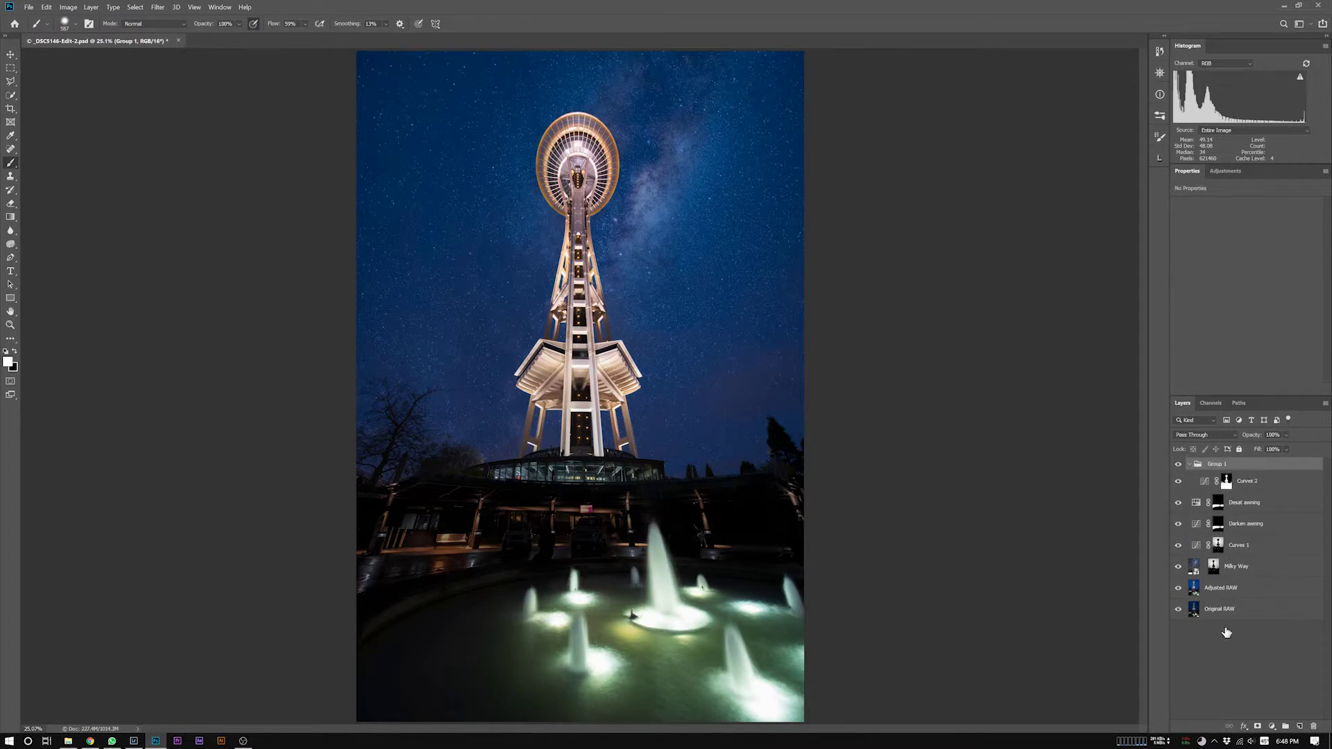
click(1258, 727)
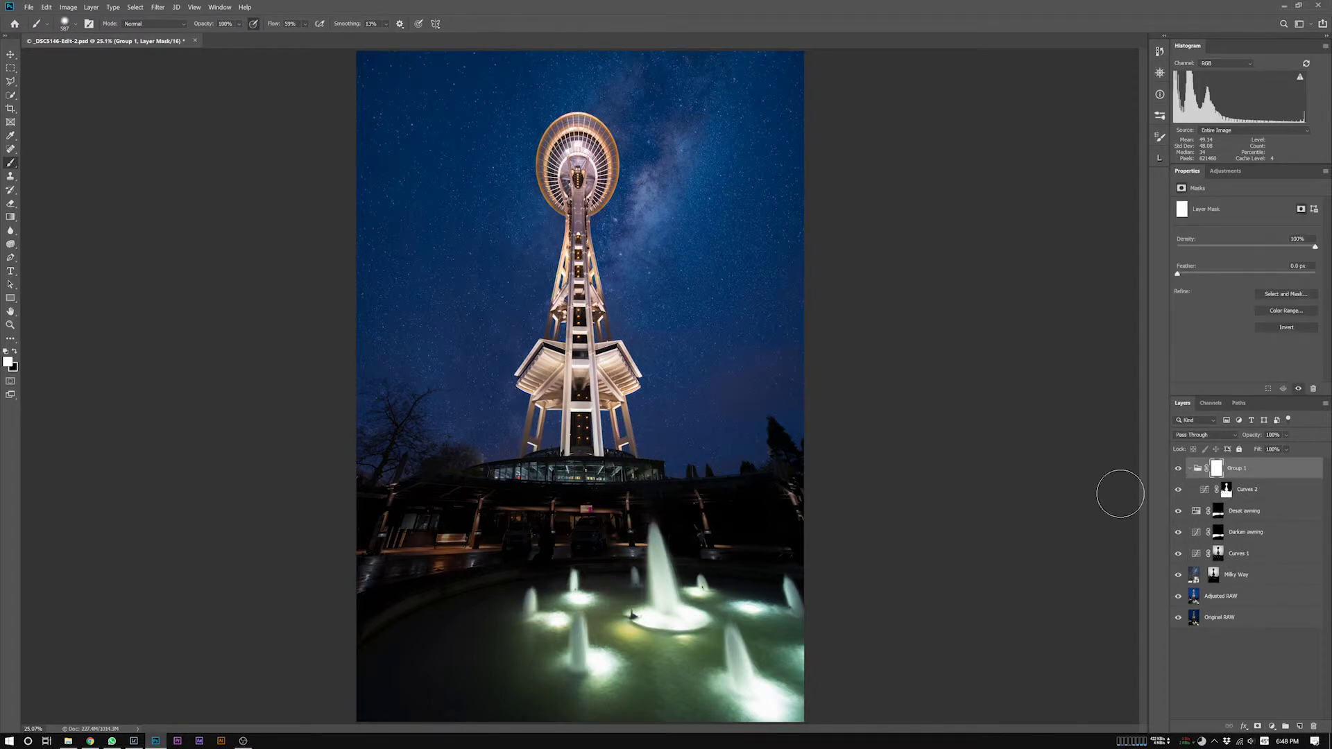
Step: Paint black on the group mask over the fountain, awning and trees with a large soft brush at 100% flow
key(x)
alt+right_click(446, 569)
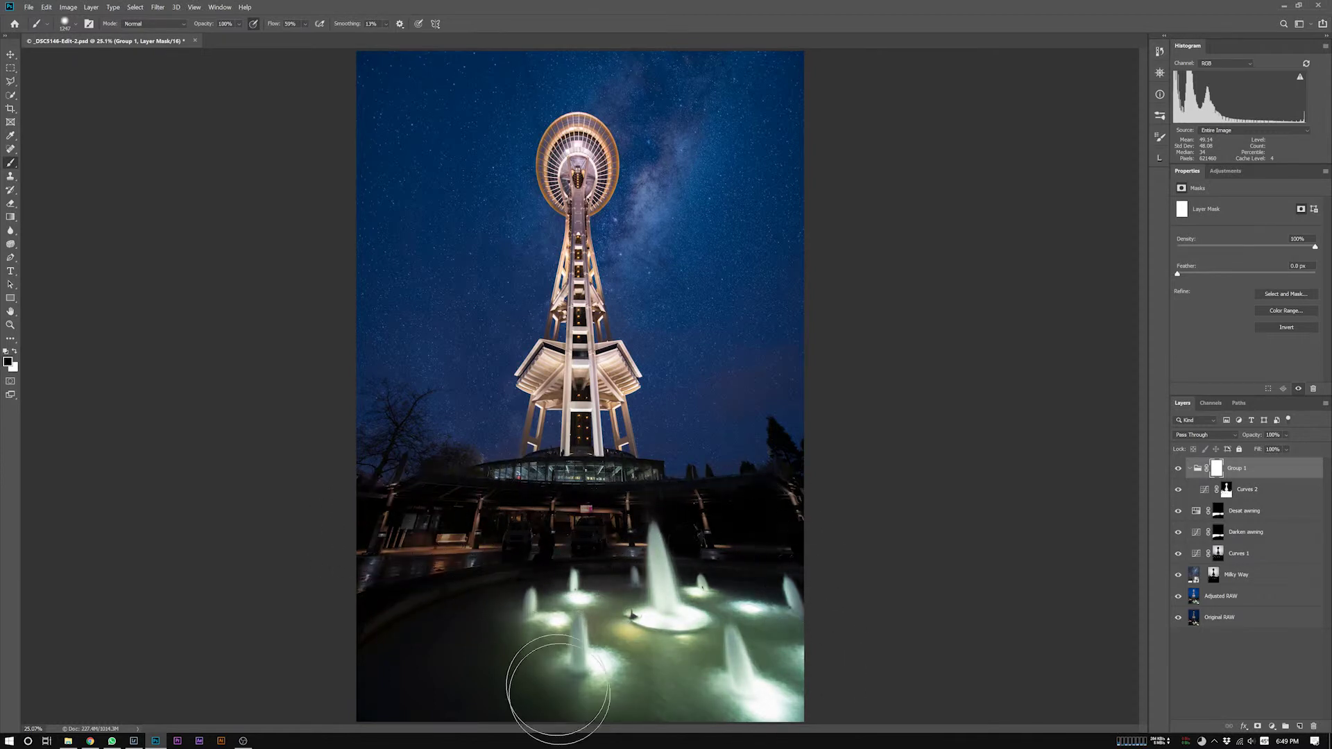
drag(274, 23, 305, 23)
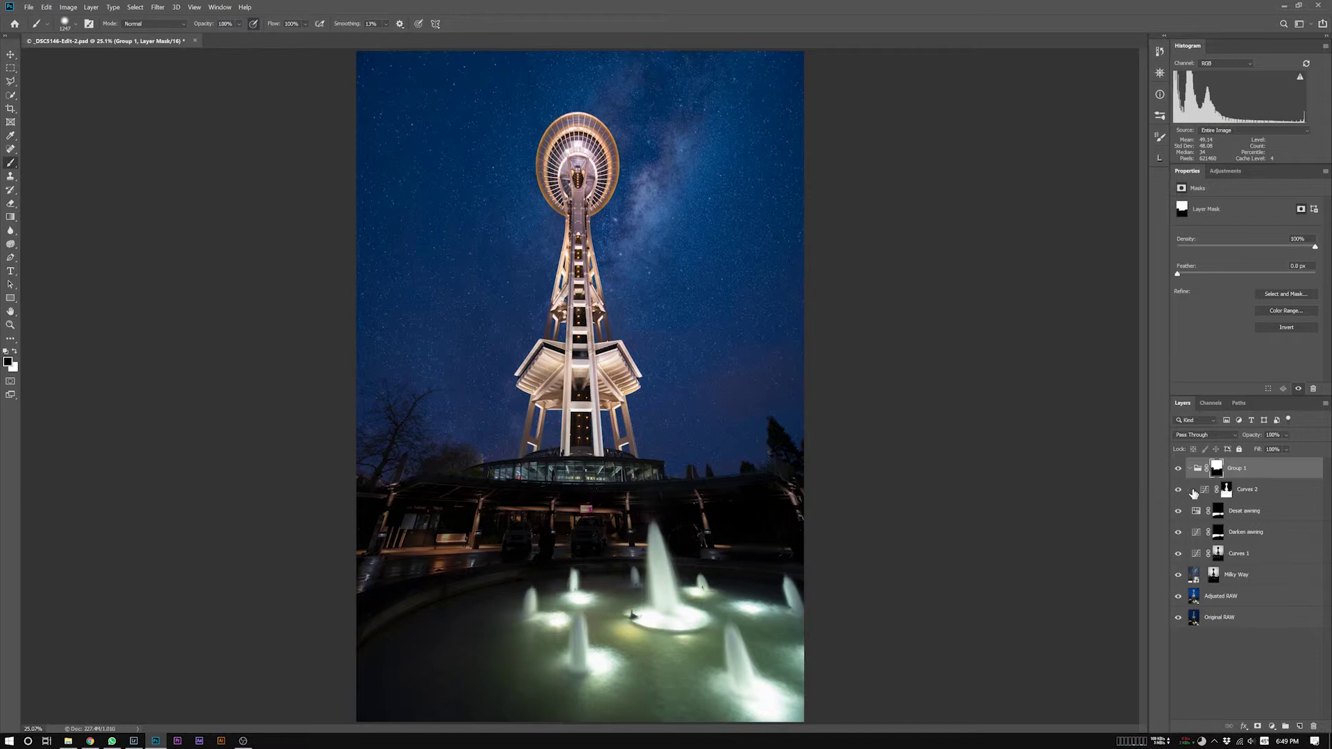
Step: Examine the Curves 2 mask and the group mask one after the other to compare which areas each one limits
click(1265, 493)
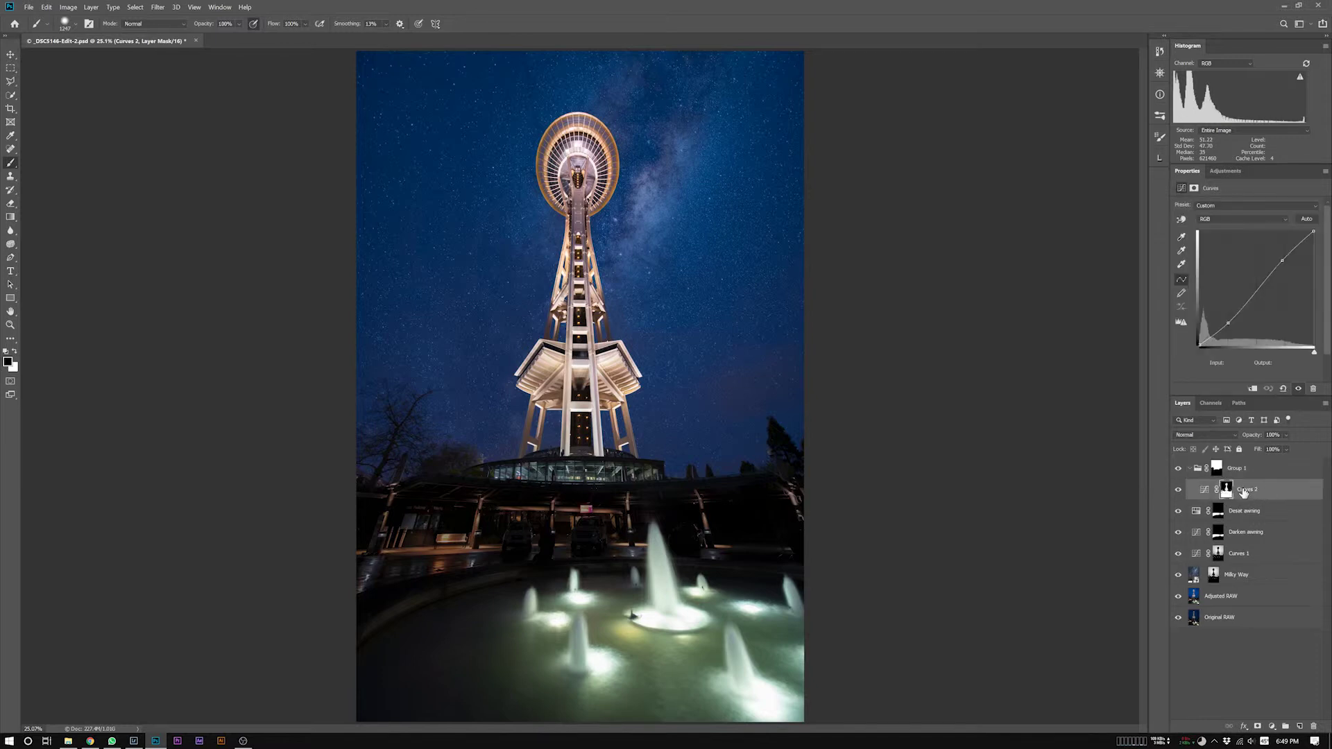
alt+click(1226, 492)
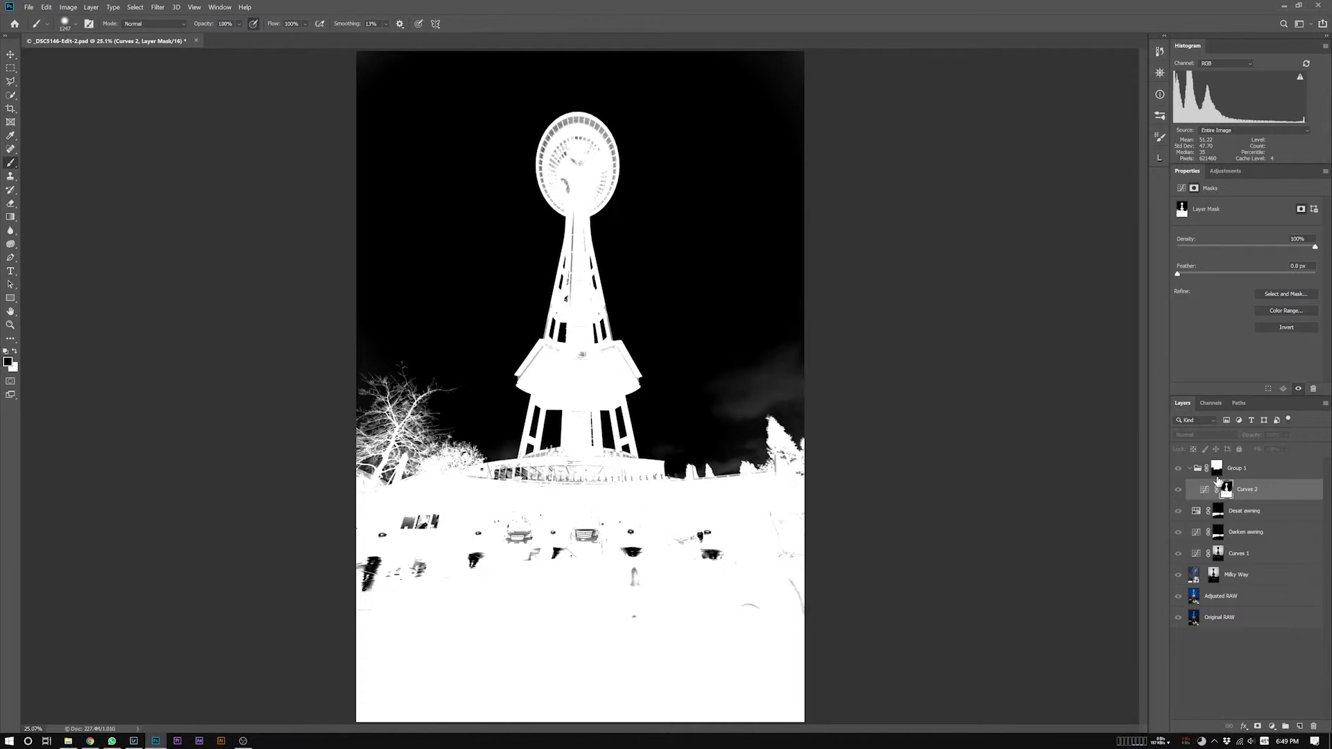
click(1216, 469)
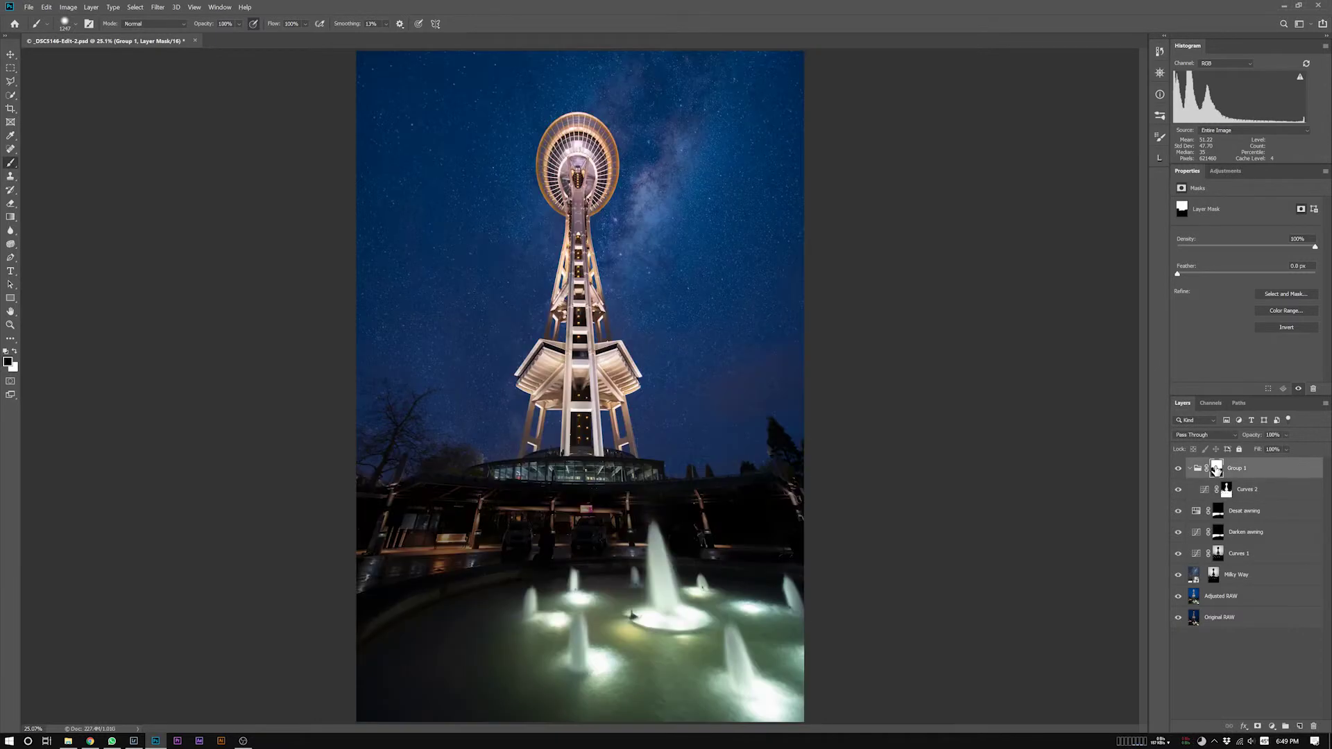
alt+click(1216, 469)
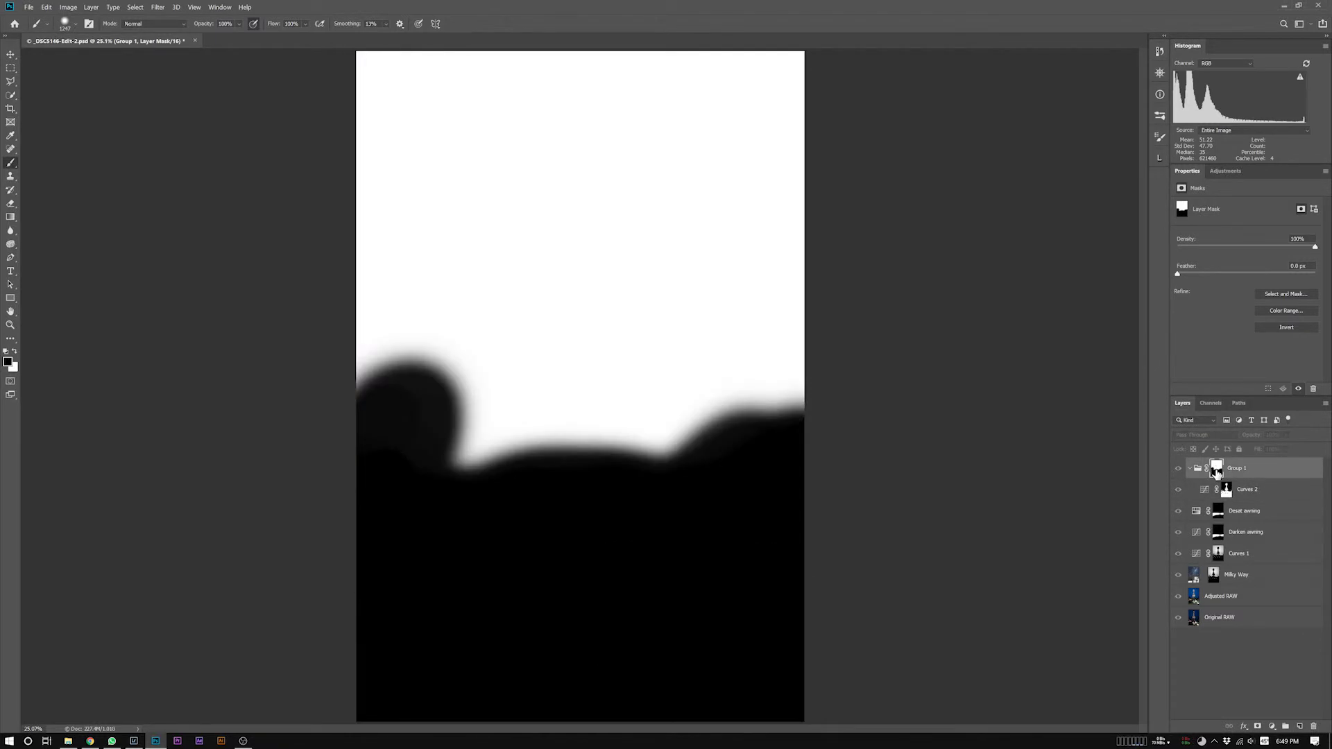
alt+click(1216, 469)
alt+click(1226, 491)
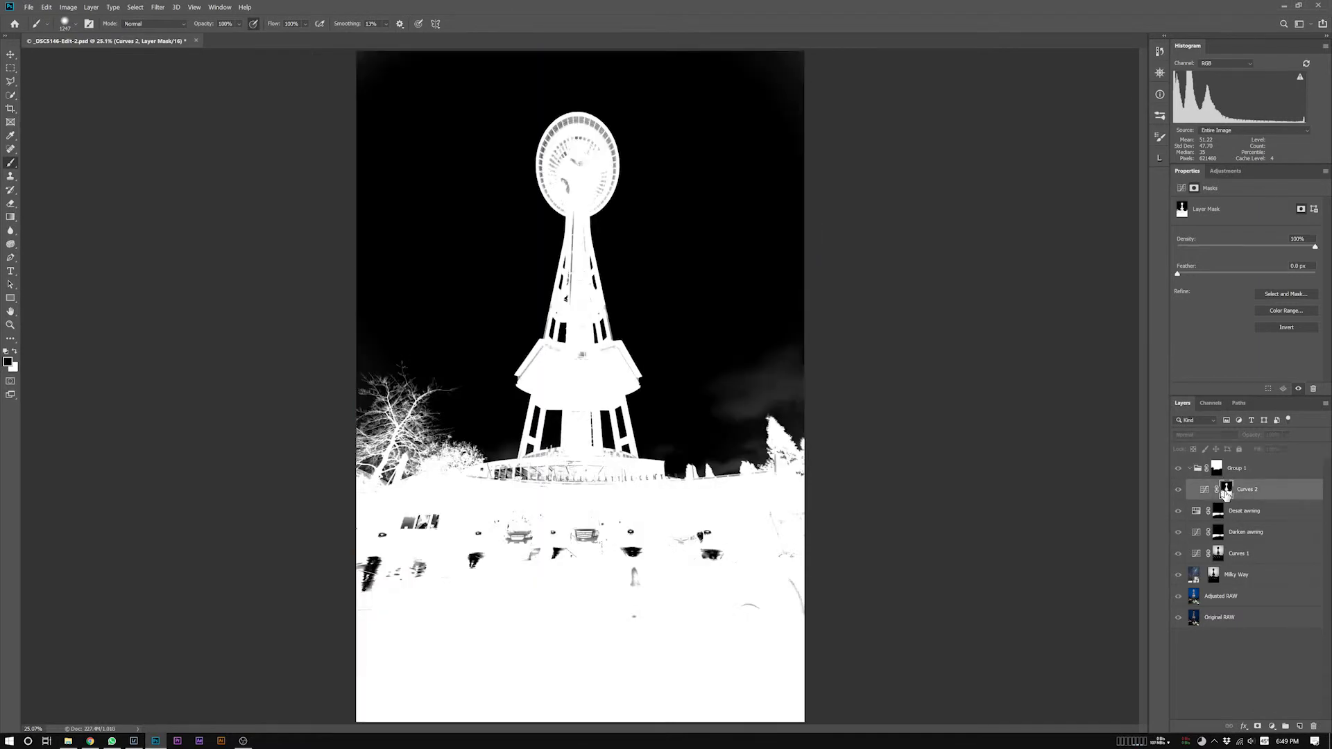
alt+click(1226, 492)
alt+click(1217, 470)
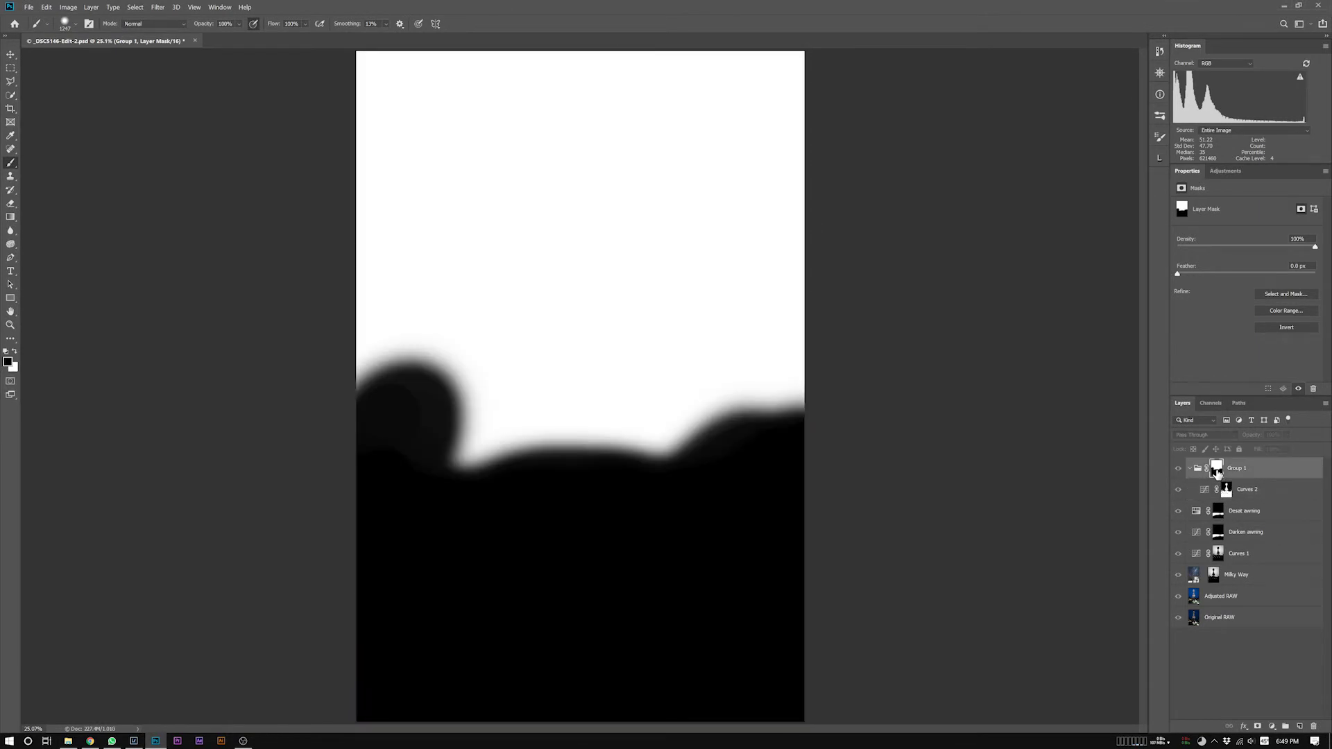
click(1226, 492)
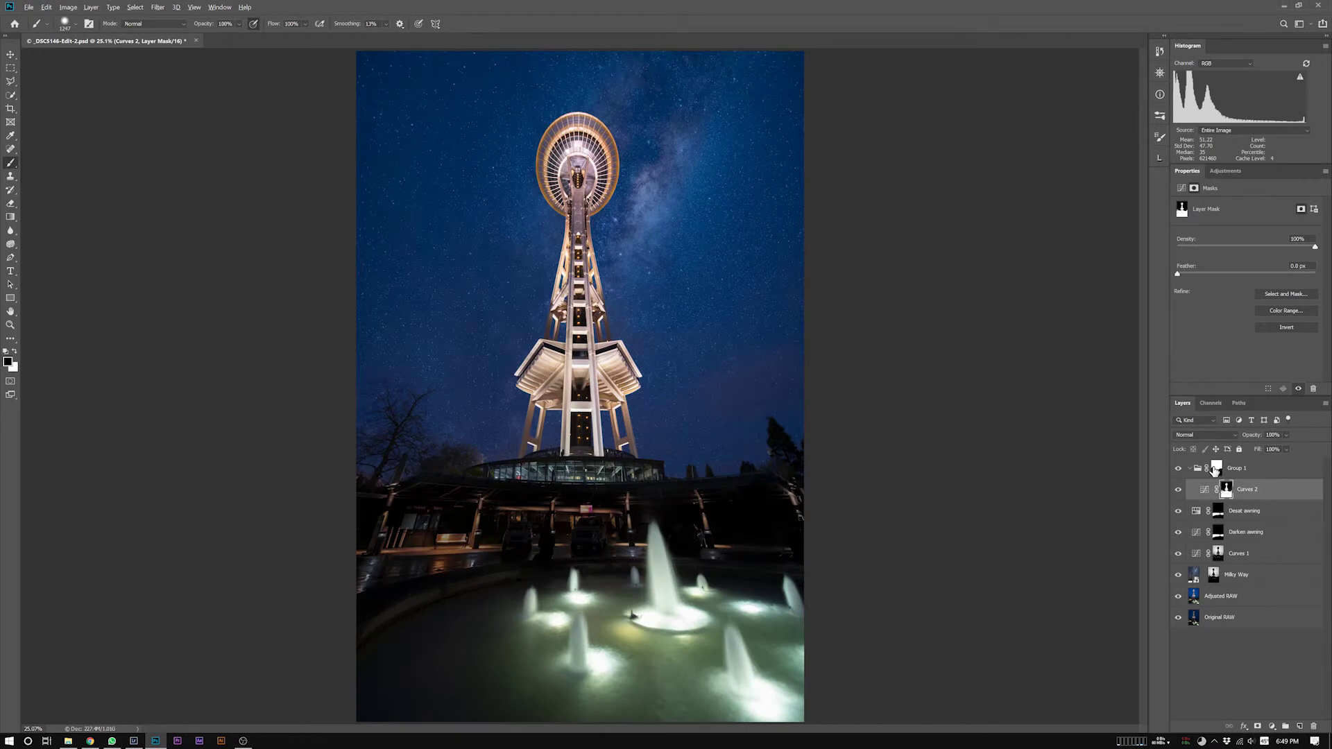
alt+click(1217, 469)
alt+click(1215, 470)
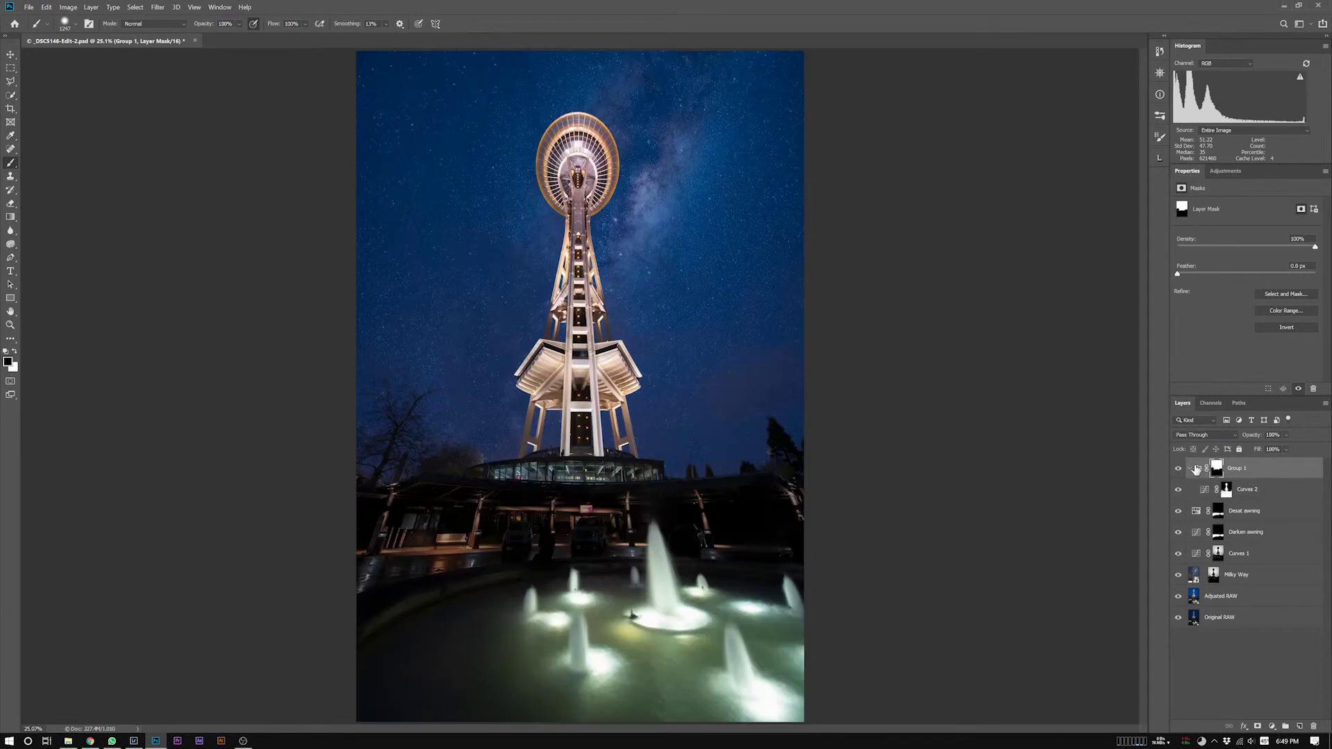
Step: Compare the tower's contrast with the group off and on, in the full image and close up around the lower deck
click(1178, 470)
click(1178, 470)
click(1178, 470)
key(z)
drag(603, 371, 631, 376)
drag(633, 437, 646, 365)
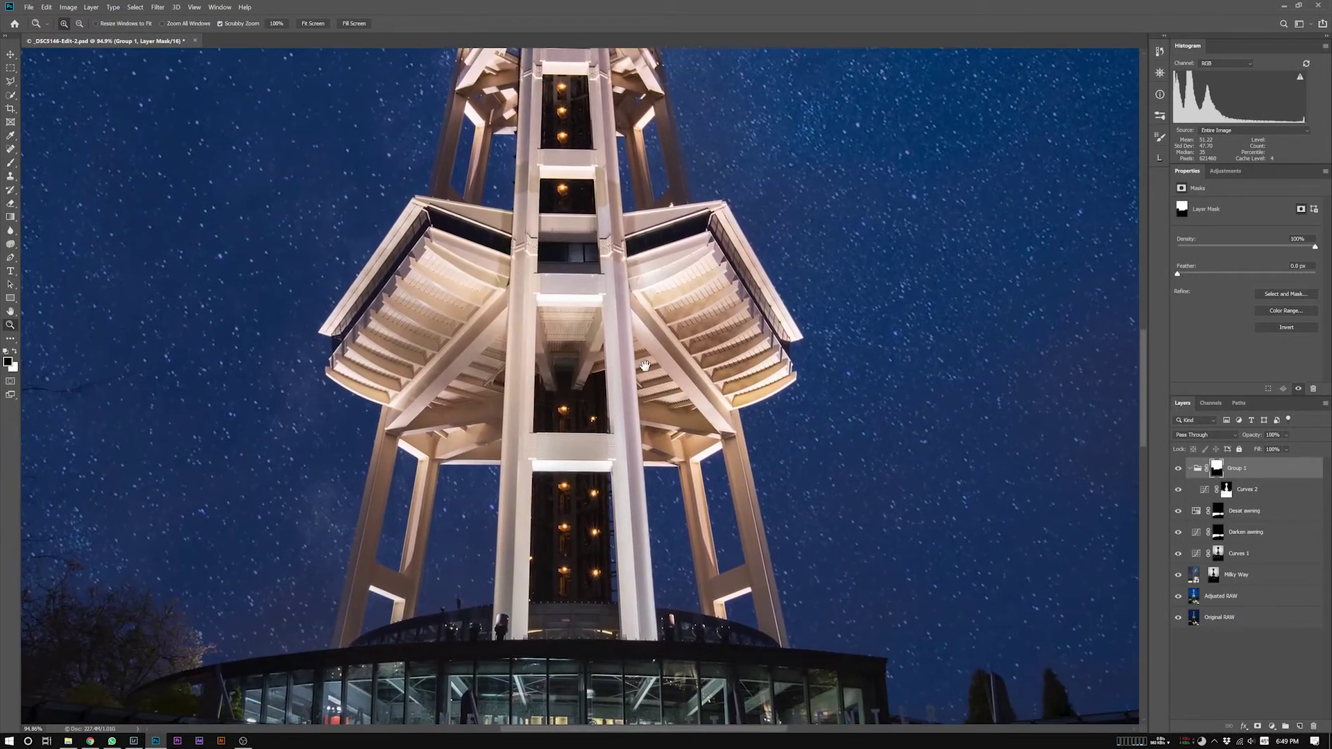
click(1178, 470)
click(1178, 470)
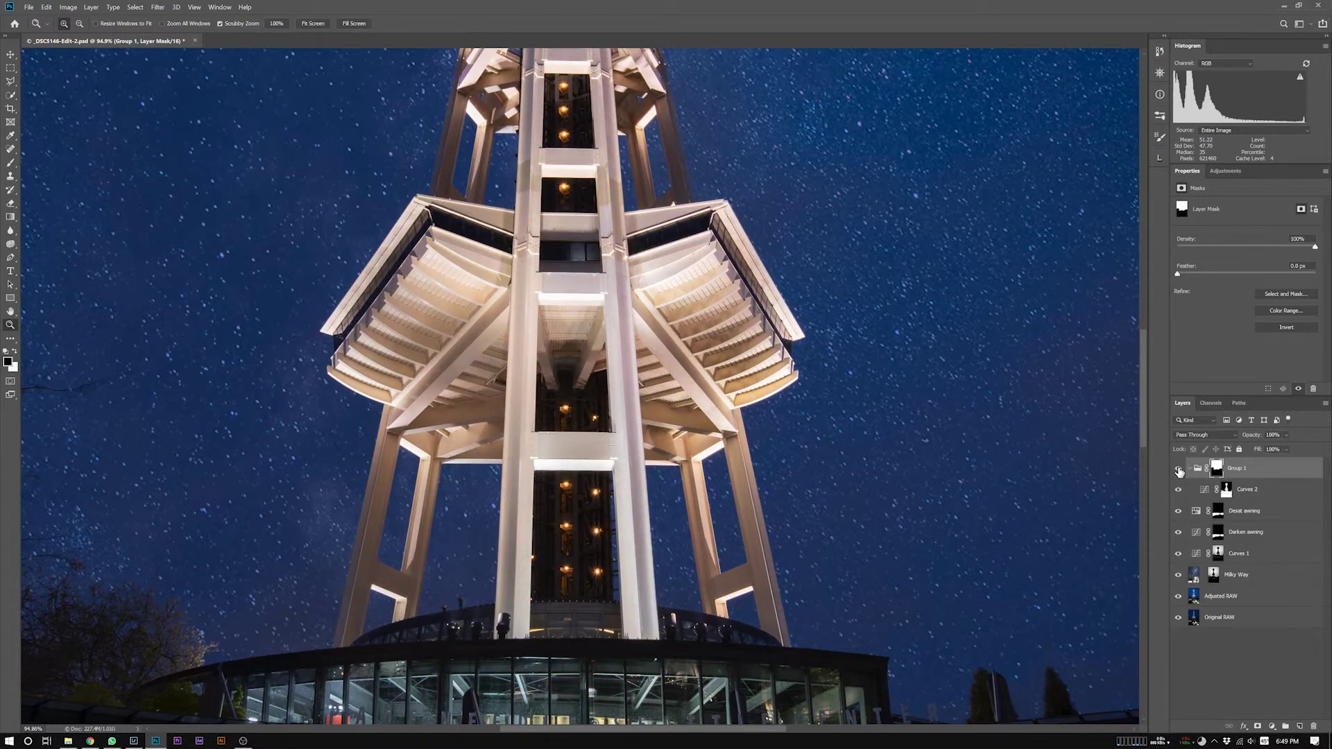
click(1178, 470)
click(1178, 470)
click(1179, 470)
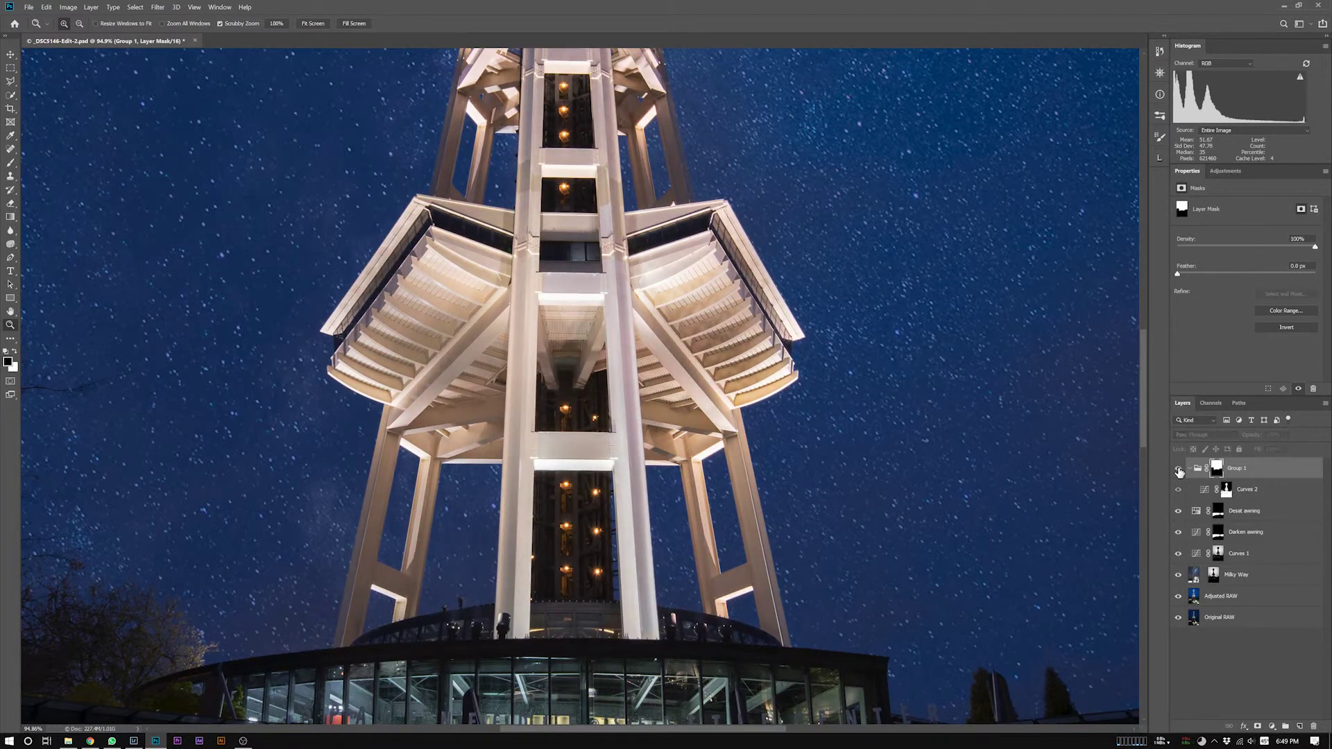
click(1178, 469)
click(1178, 470)
key(ctrl+0)
Step: Save the document and rename the group holding the tower's Curves layer as "Space Needle"
key(ctrl+s)
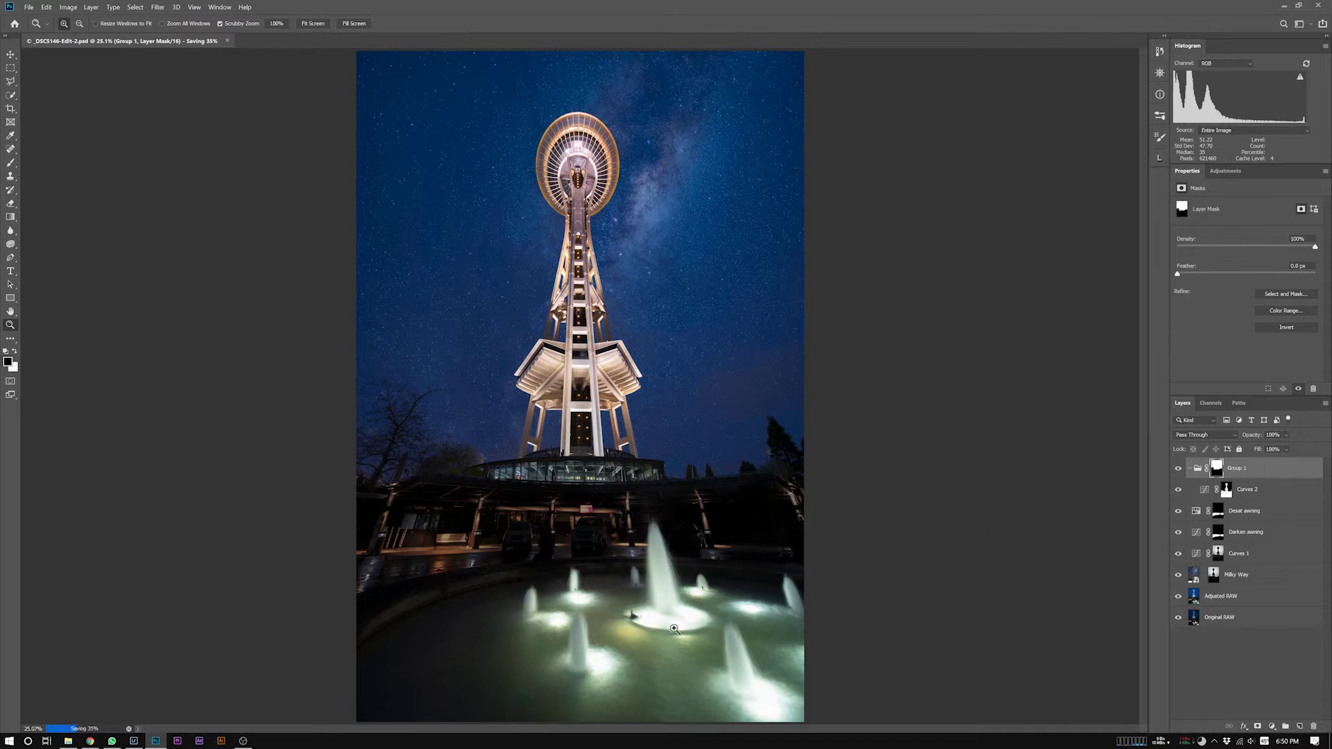
double_click(1234, 469)
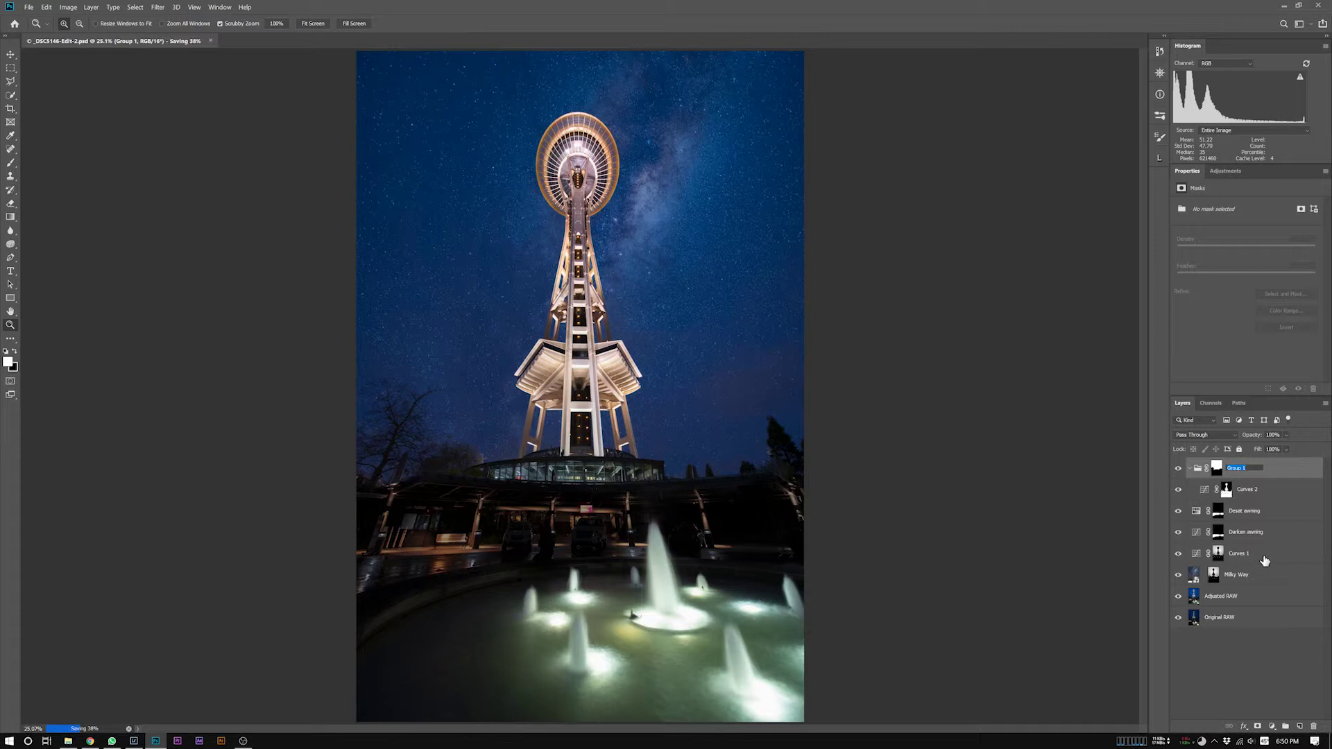
text(Space Needle)
key(Return)
Step: Rename the Curves layer inside the Space Needle group as "Contrast"
double_click(1263, 490)
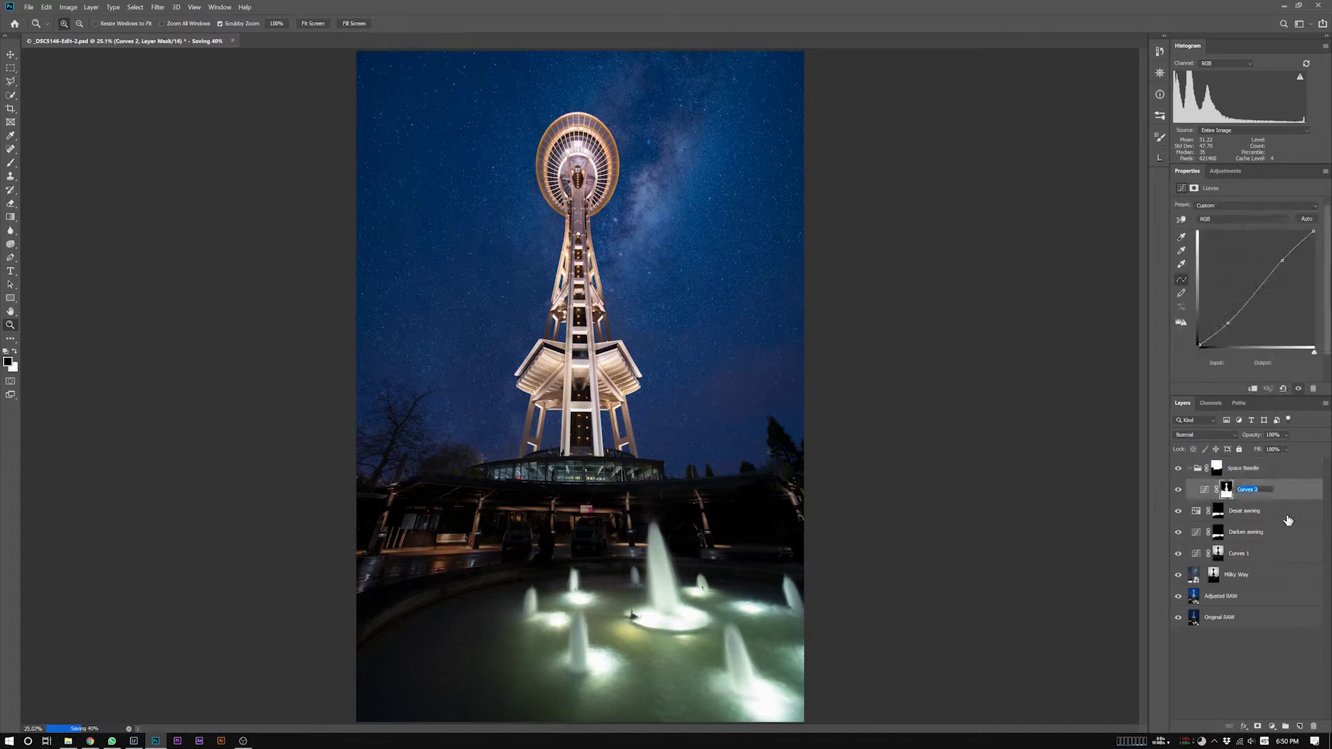
text(Gontrast)
key(Return)
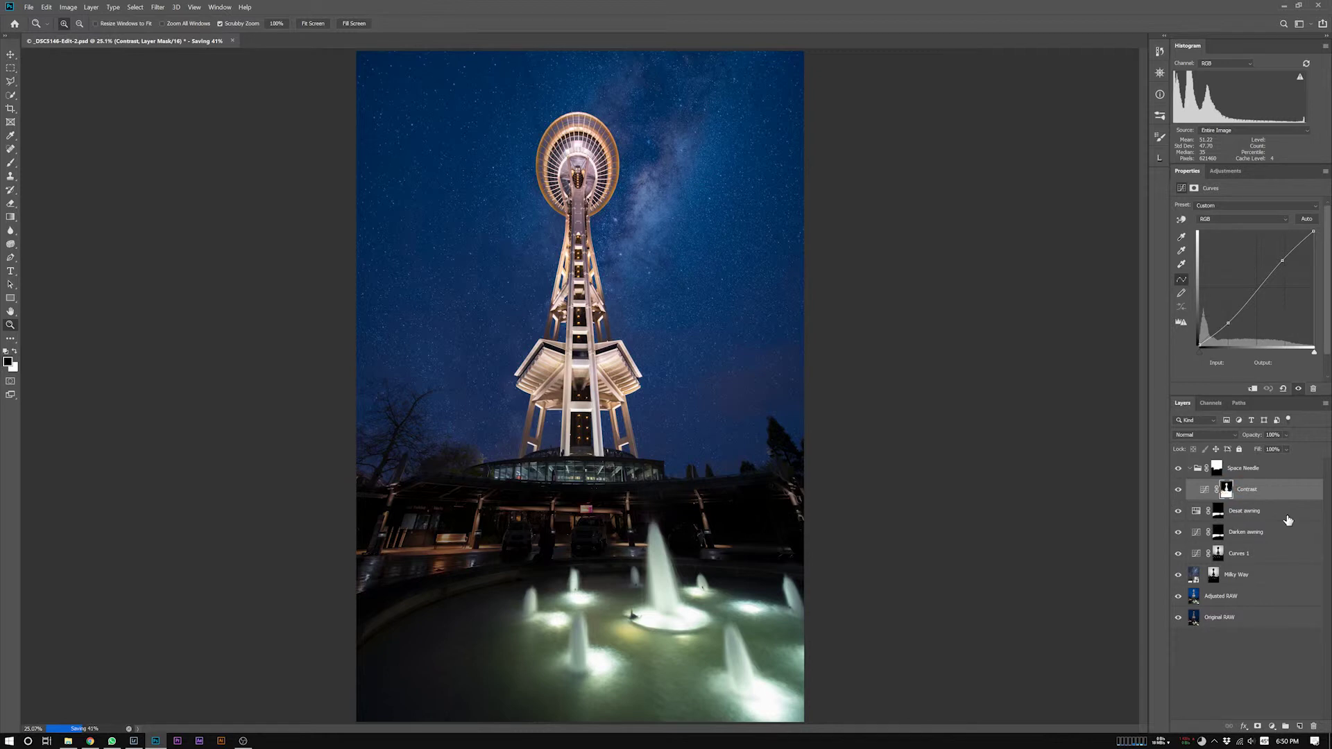
Step: Stamp all visible layers into a new layer above the Space Needle group and open it in Color Efex Pro 4
click(1283, 471)
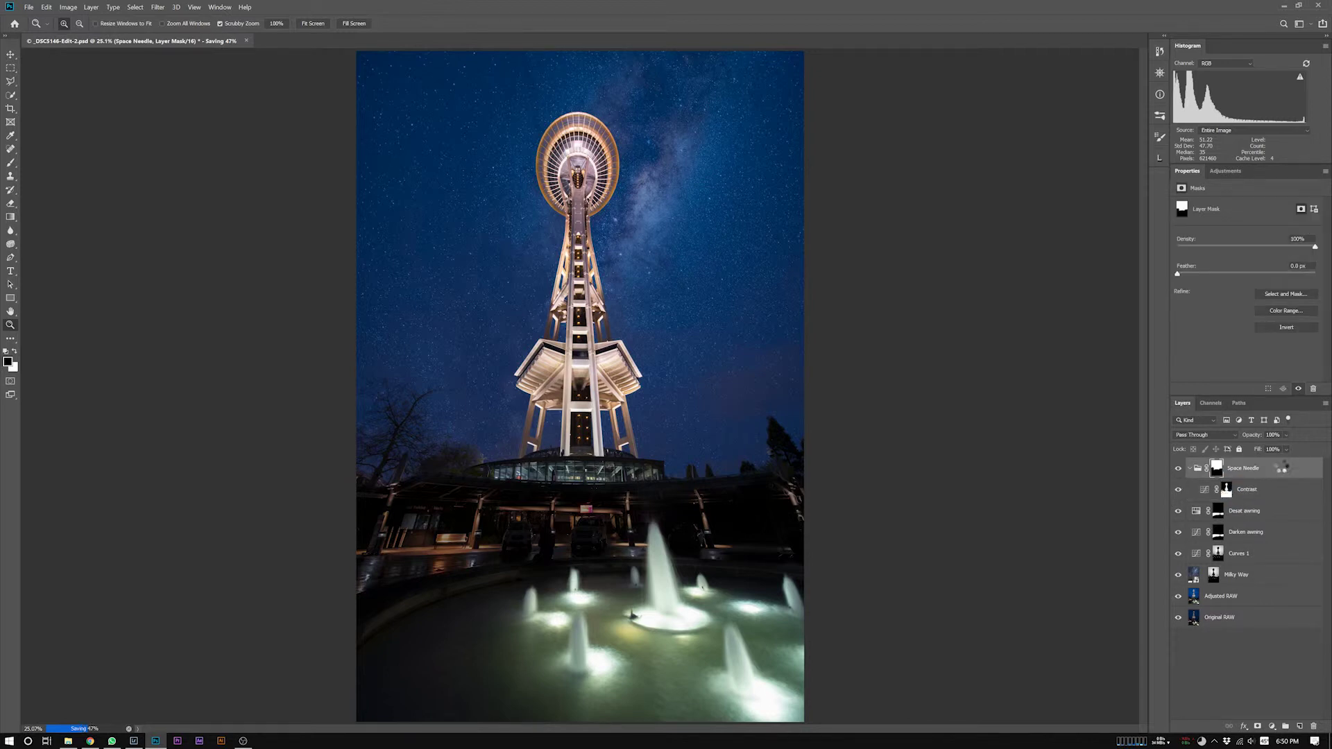
key(ctrl+shift+alt+e)
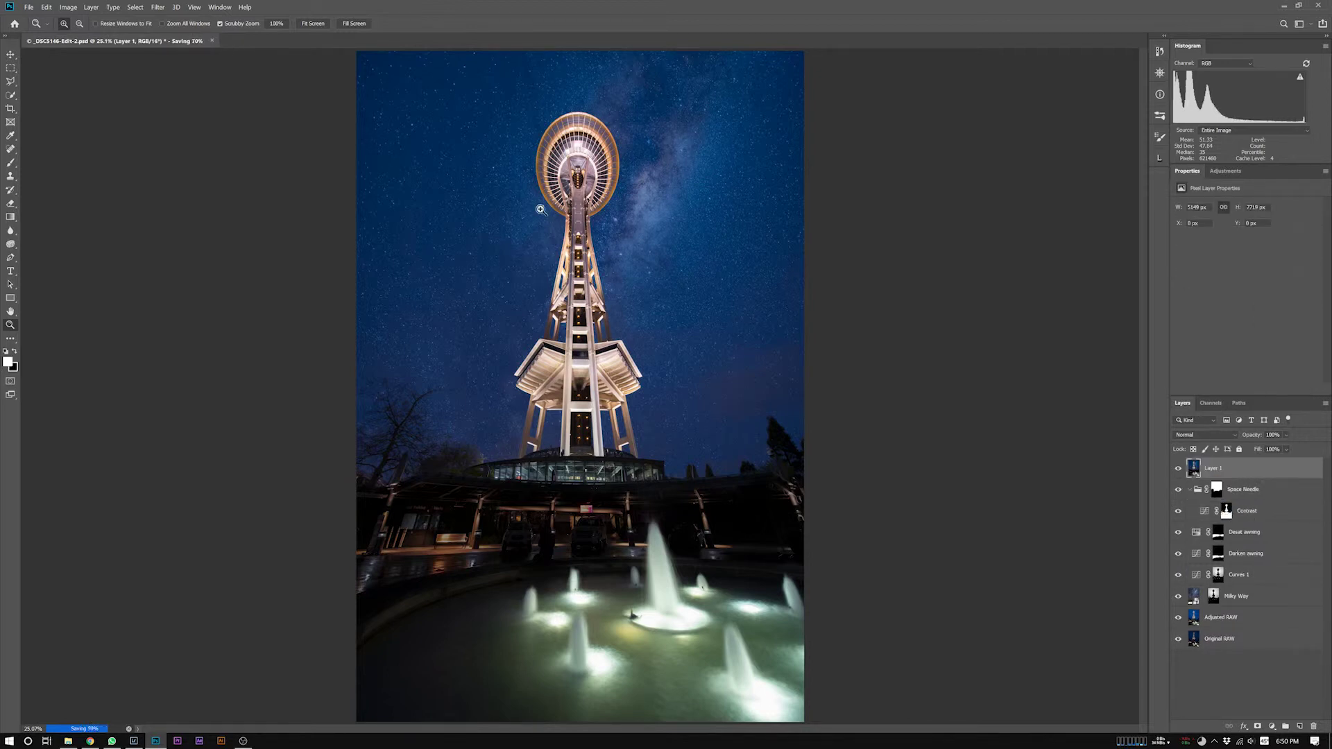
key(v)
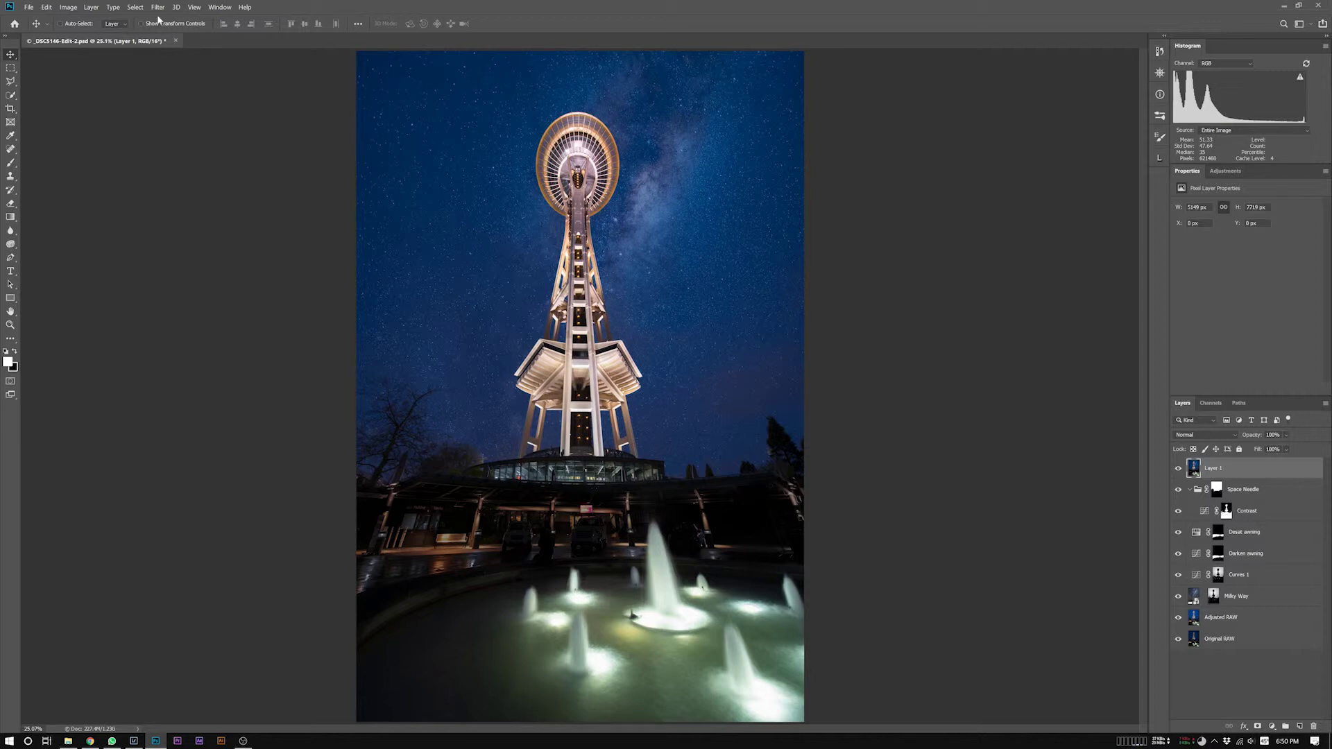
key(alt+t)
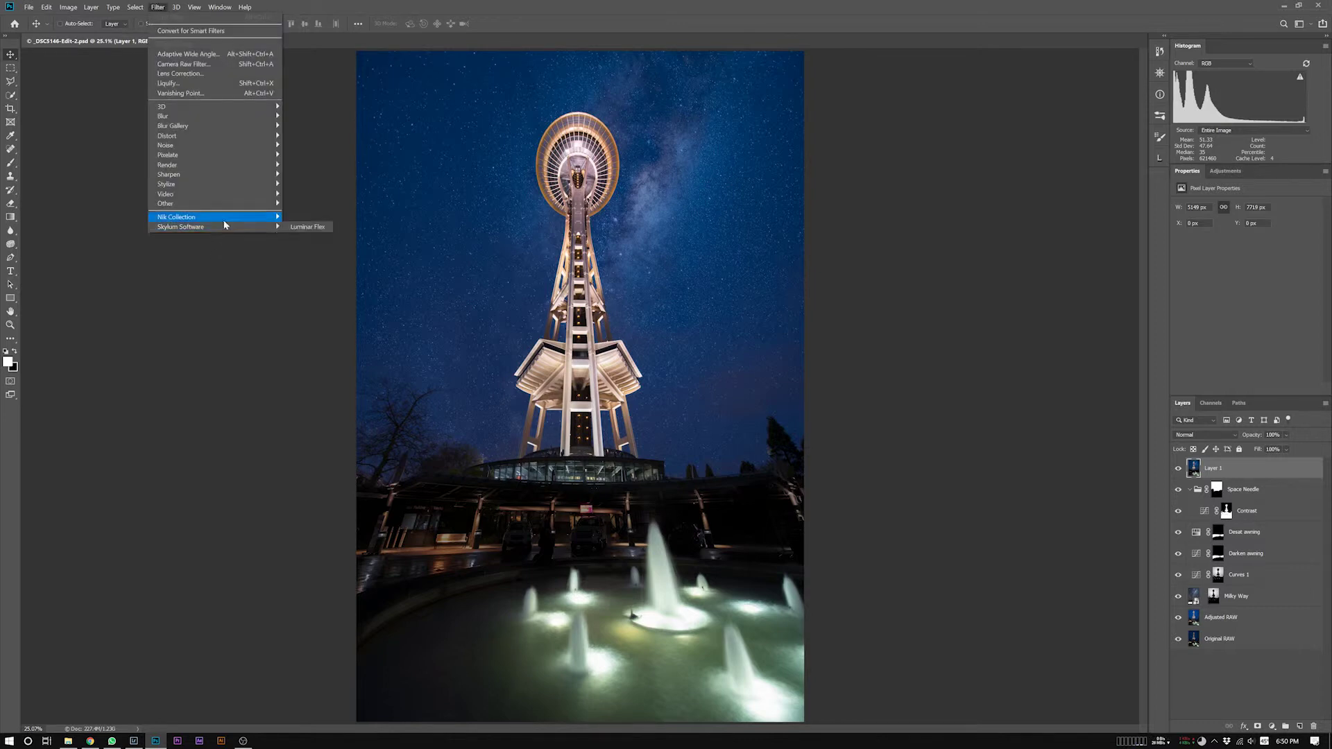
mouse_move(226, 219)
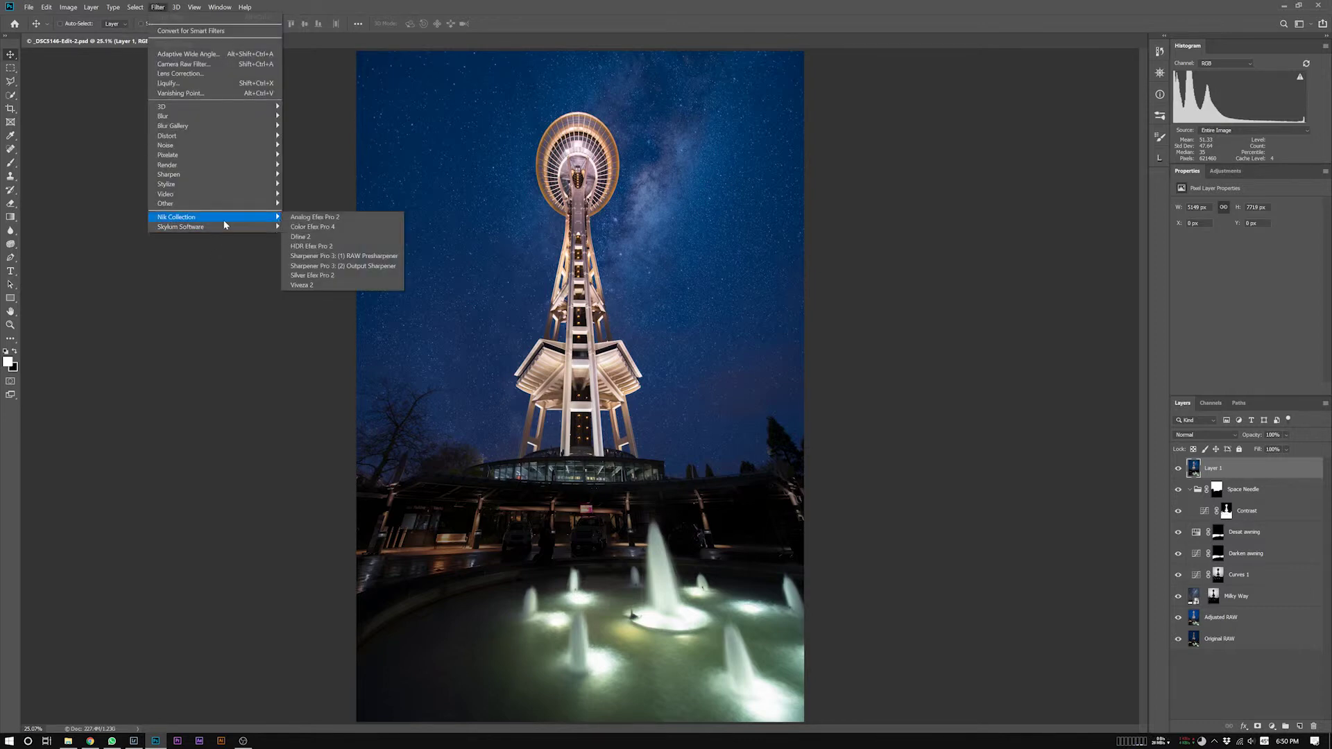
click(297, 227)
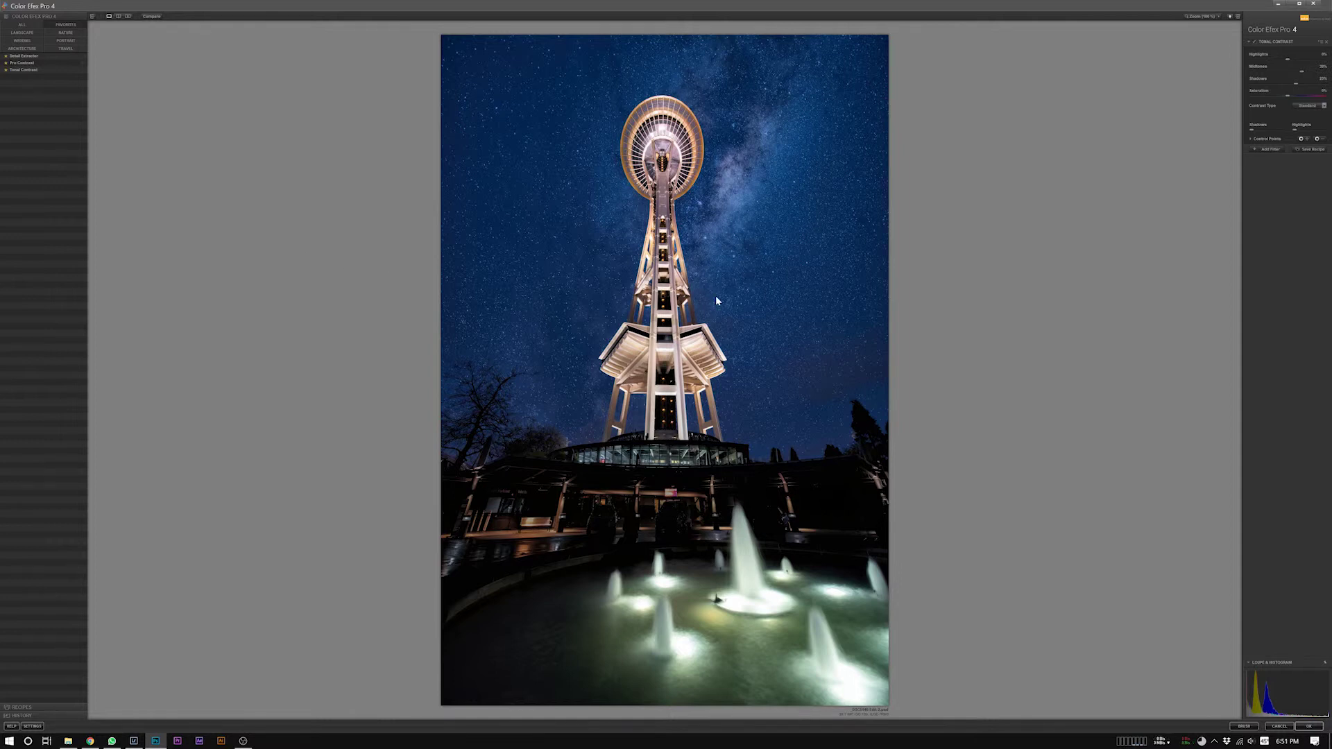
Step: Set the midtones and shadows of the Tonal Contrast filter to 0%
click(1323, 68)
text(0)
click(1323, 79)
text(0)
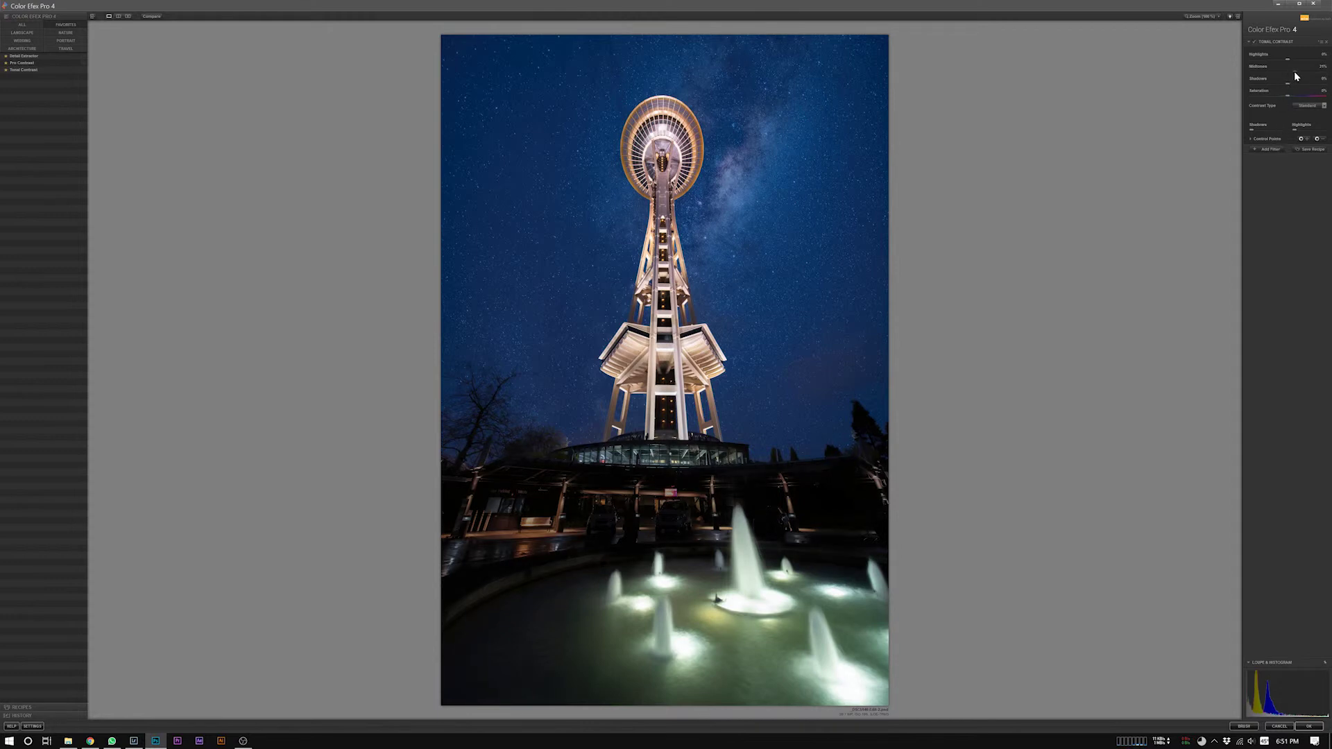
Step: Raise the Tonal Contrast highlights, midtones and shadows moderately, compare the result with the original, and apply the filter
drag(1290, 83, 1296, 84)
click(155, 16)
click(146, 17)
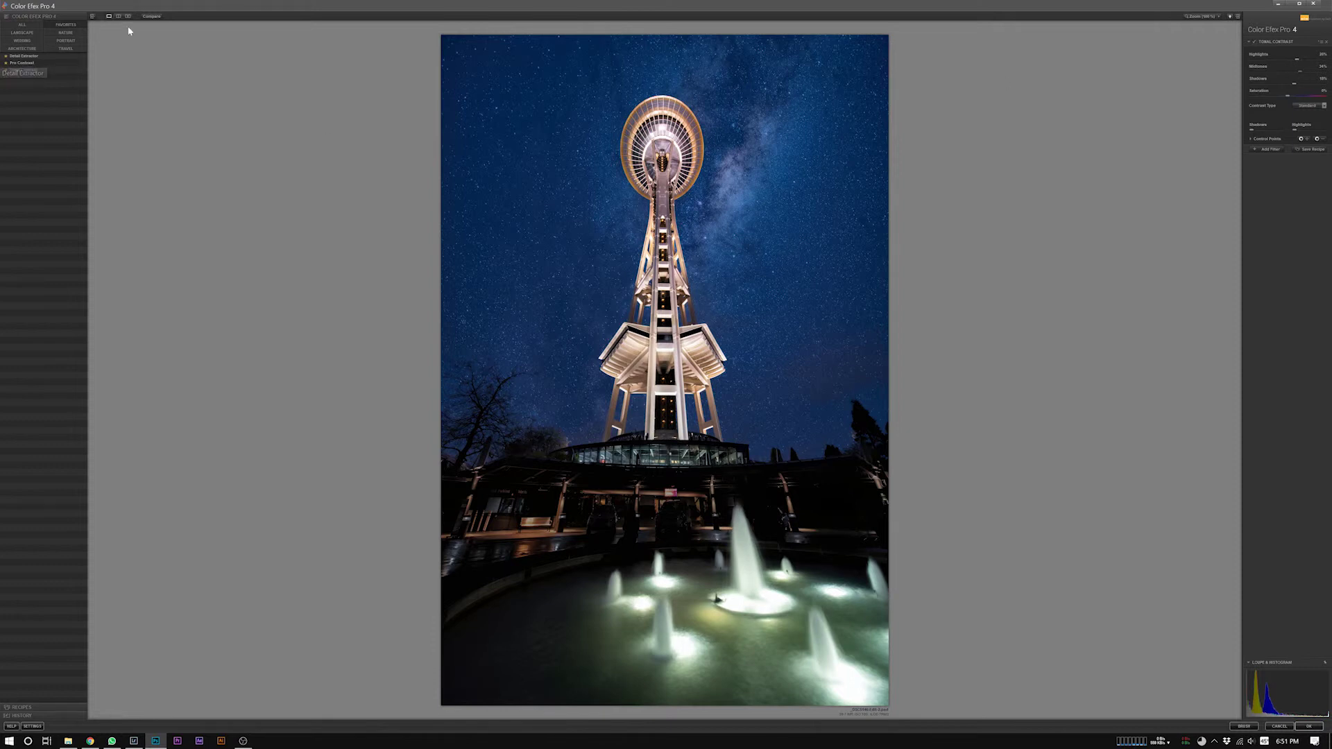
click(153, 17)
click(1310, 726)
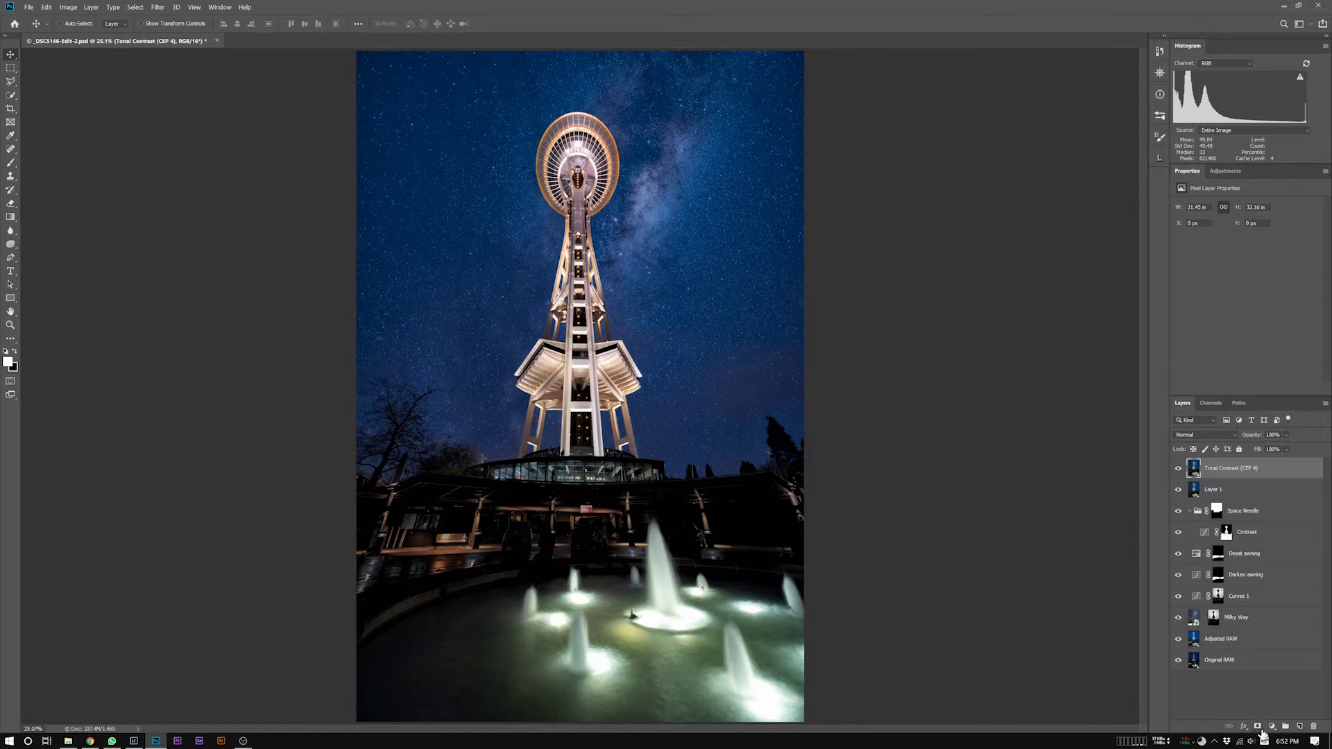
Step: Add a black mask to the Tonal Contrast layer to hide its effect completely
click(1258, 726)
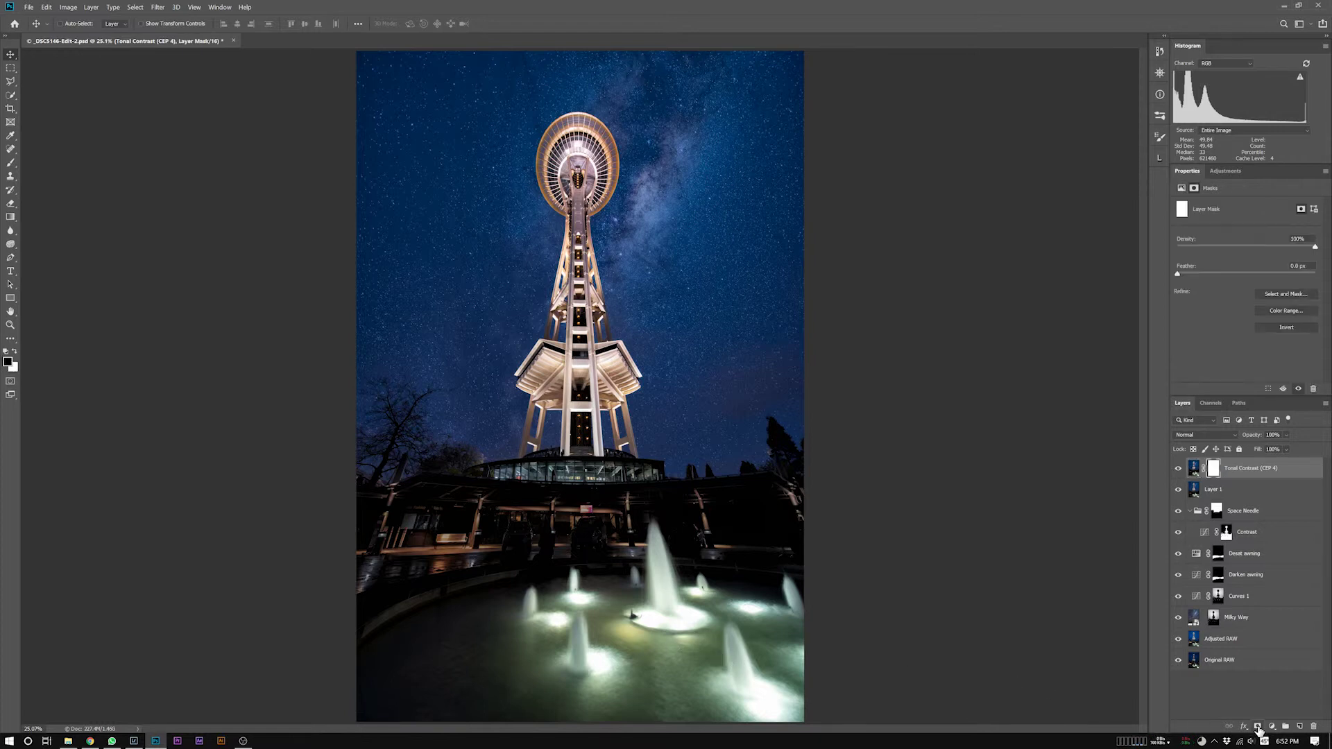
key(ctrl+z)
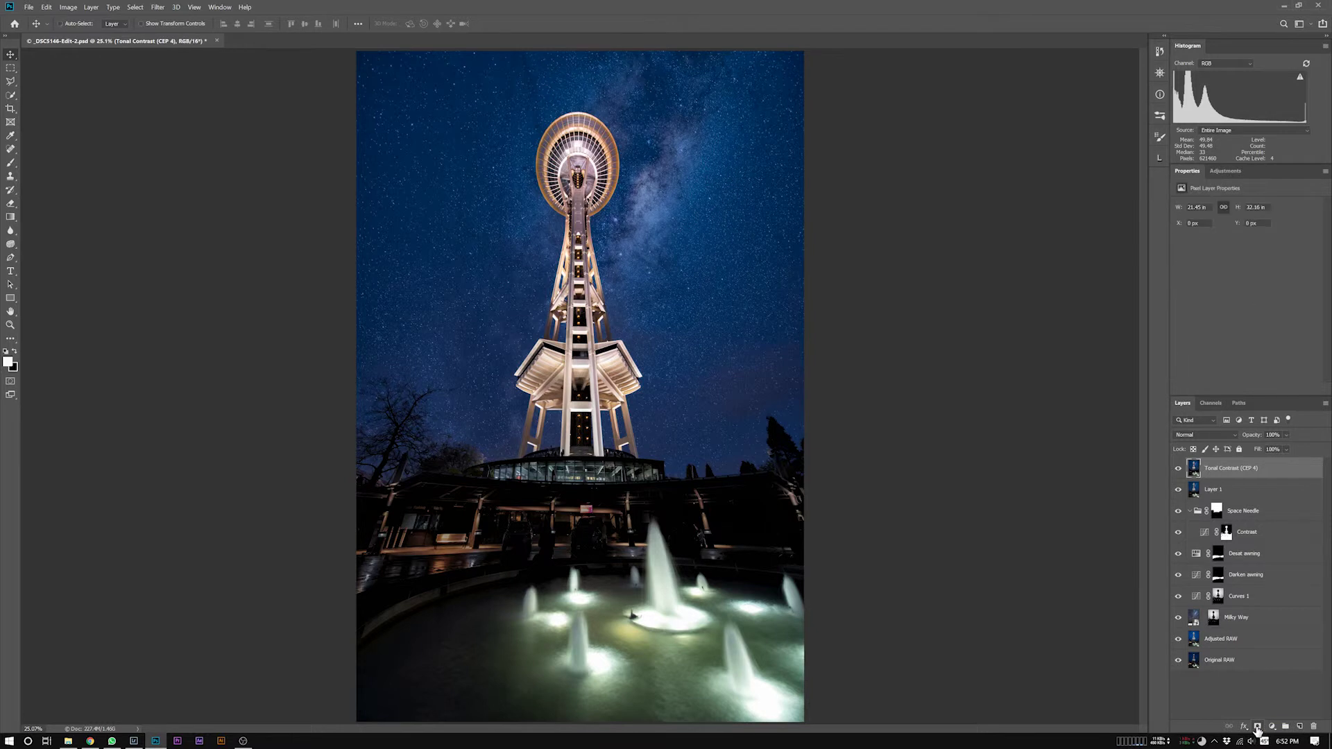
alt+click(1258, 726)
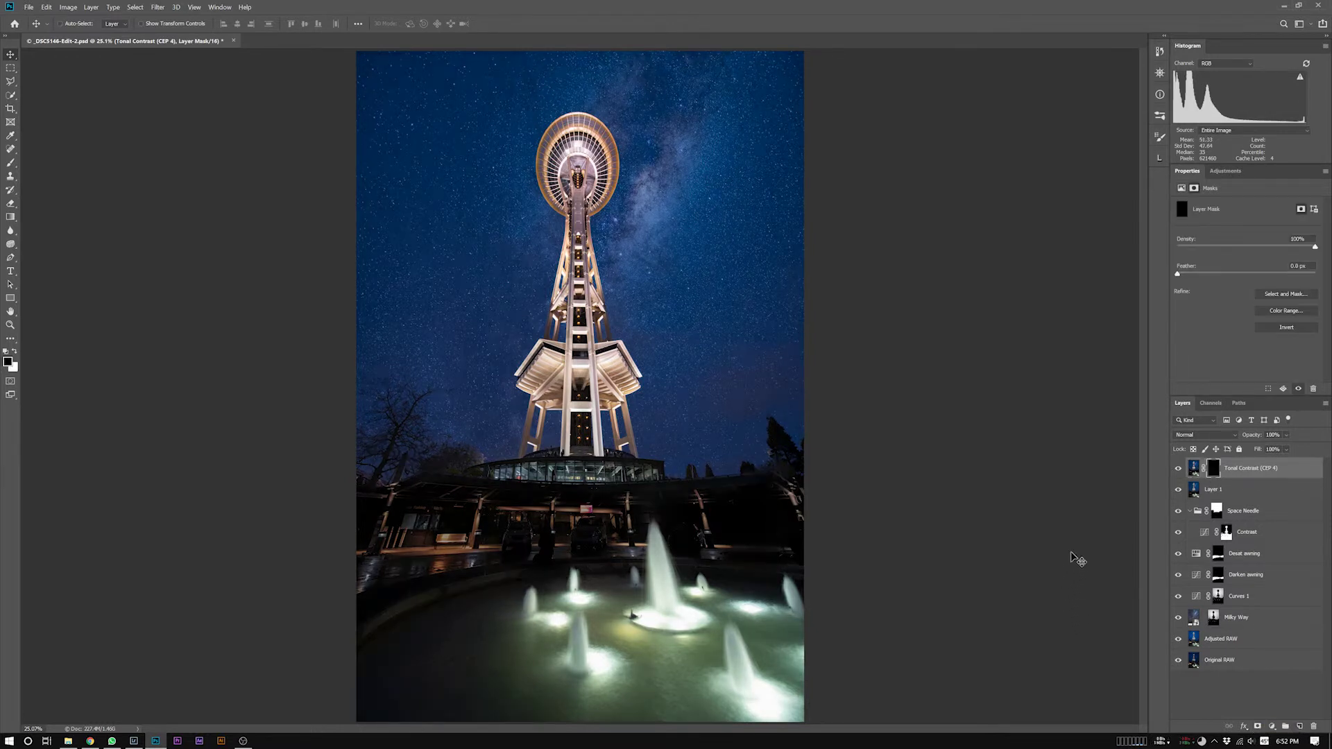
Step: Paint white on the Tonal Contrast mask over the fountain and its water with a large soft brush at 33% flow
key(b)
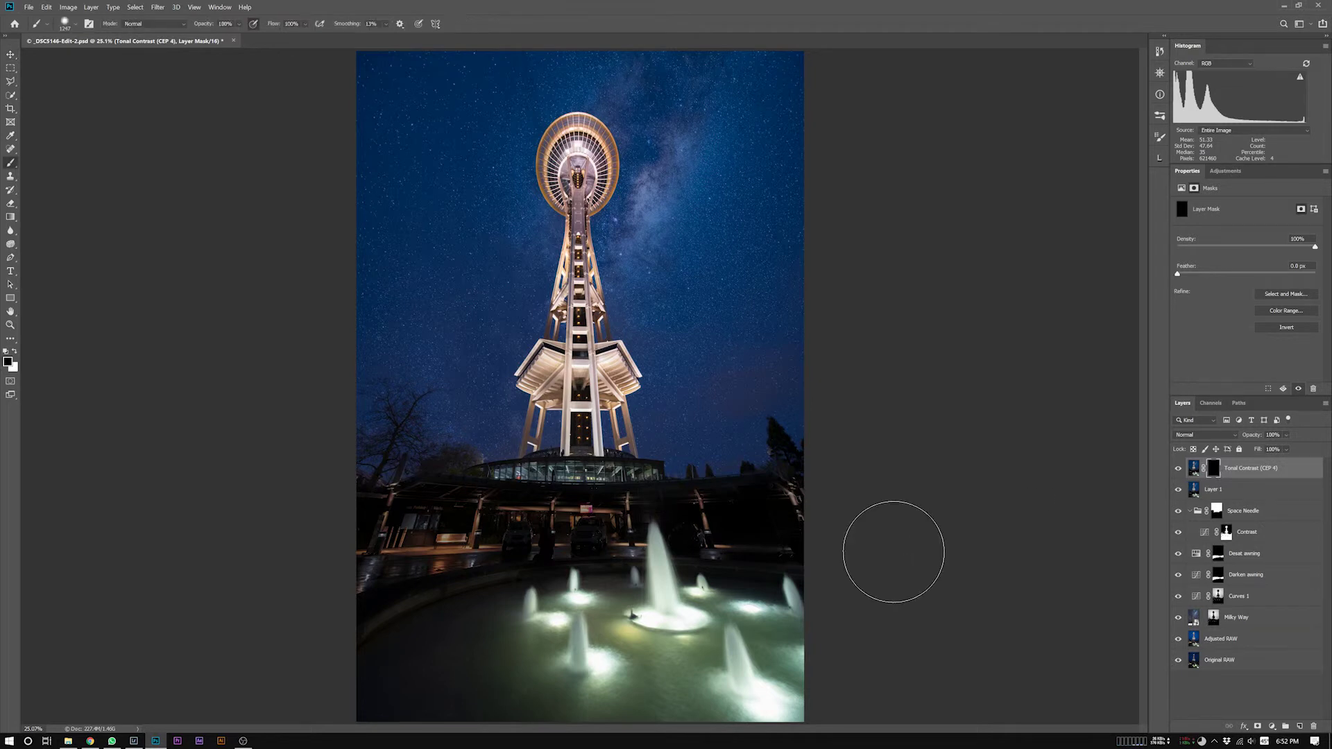
key(x)
drag(274, 25, 241, 32)
mouse_move(571, 636)
mouse_down()
mouse_move(595, 635)
mouse_move(580, 675)
mouse_move(569, 626)
mouse_up()
drag(551, 630, 549, 631)
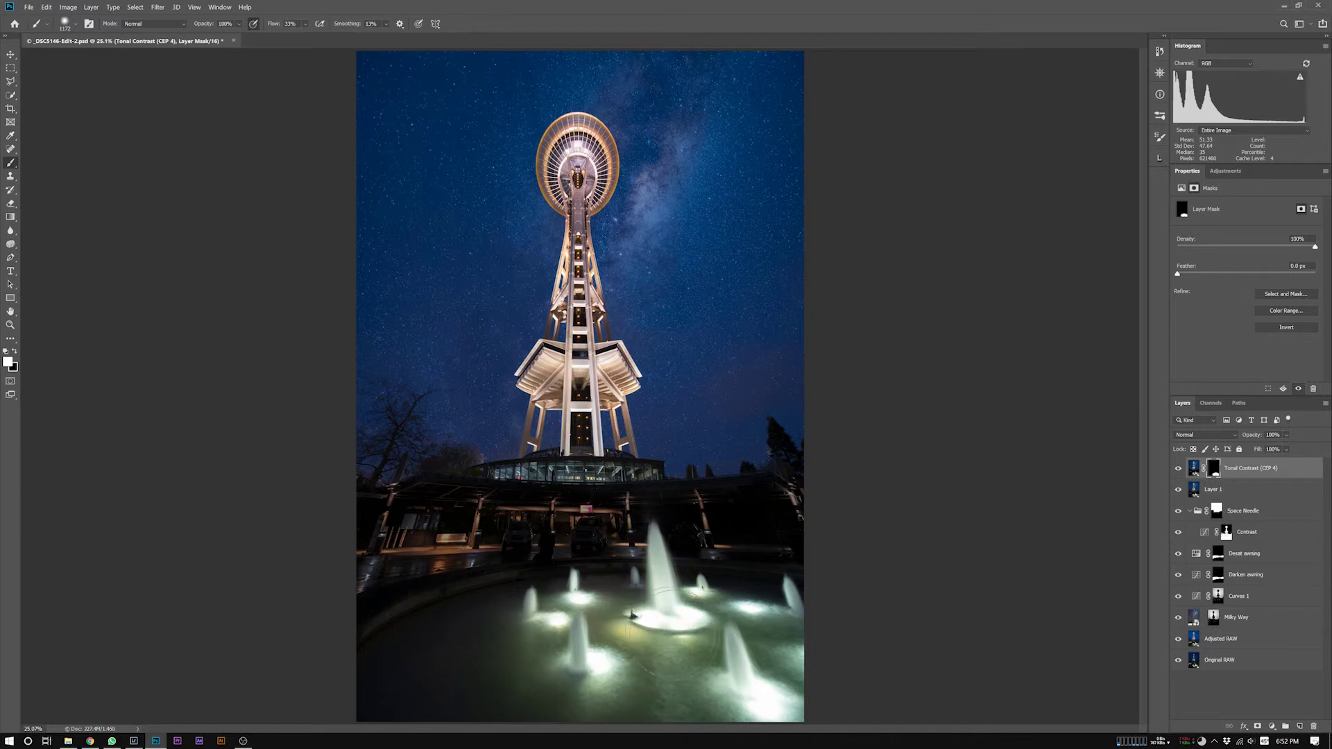
drag(652, 629, 628, 591)
drag(560, 665, 624, 666)
drag(542, 657, 484, 692)
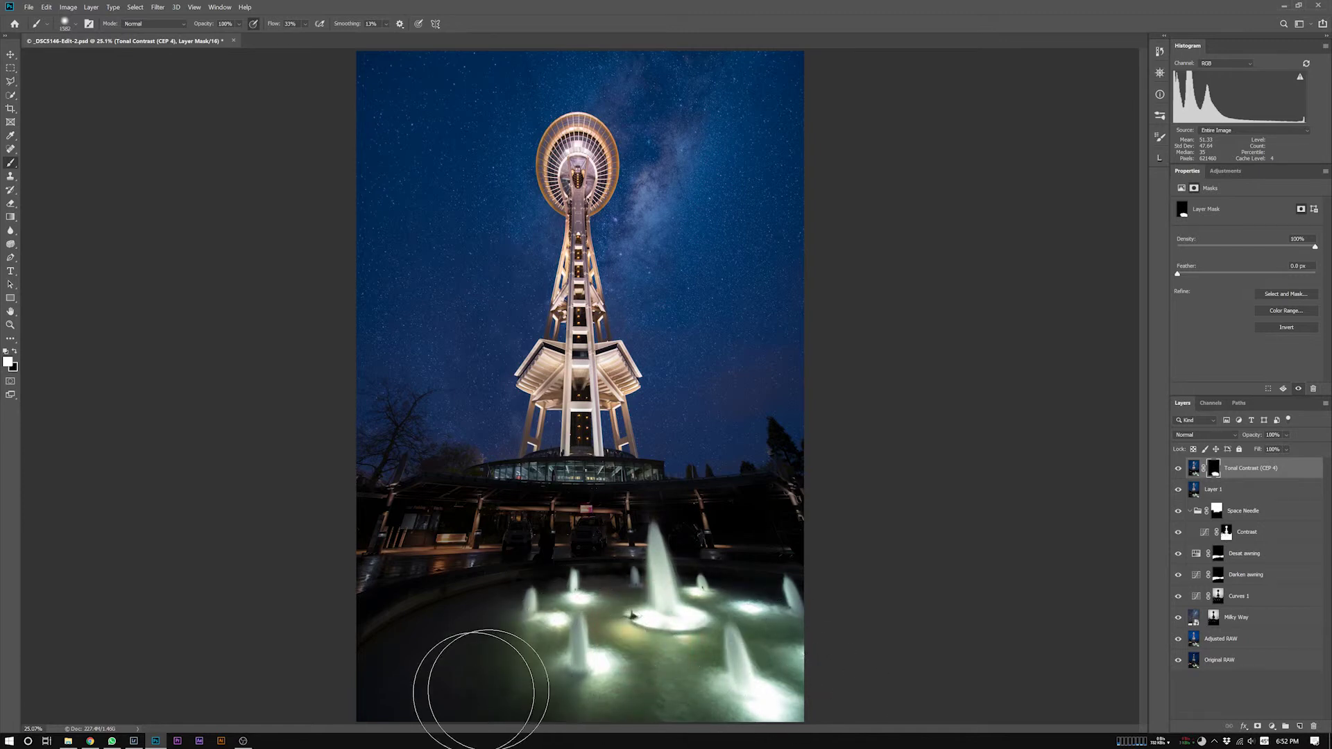
drag(639, 626, 580, 627)
drag(660, 592, 631, 594)
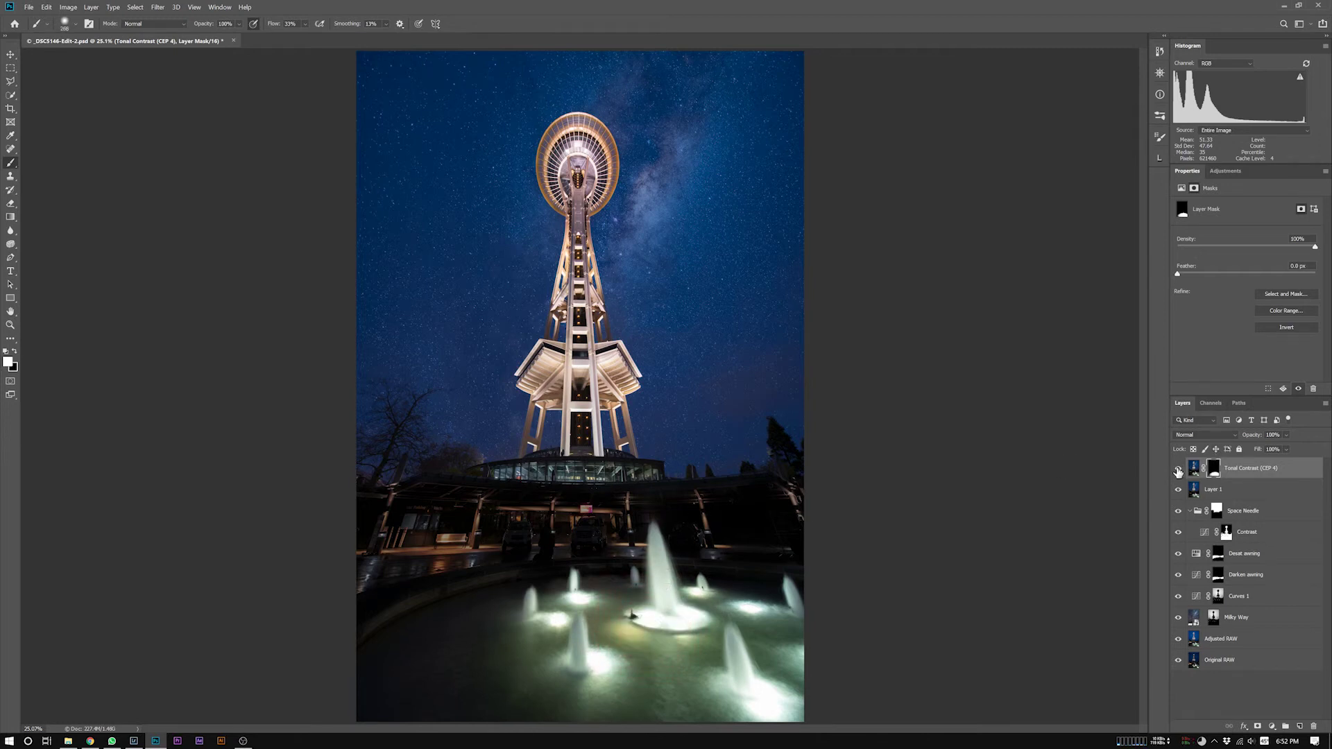
Step: Compare the full image with the Tonal Contrast layer off and on, and examine its mask coverage as a red overlay
click(1177, 473)
click(1177, 472)
click(1177, 472)
click(1177, 473)
key(backslash)
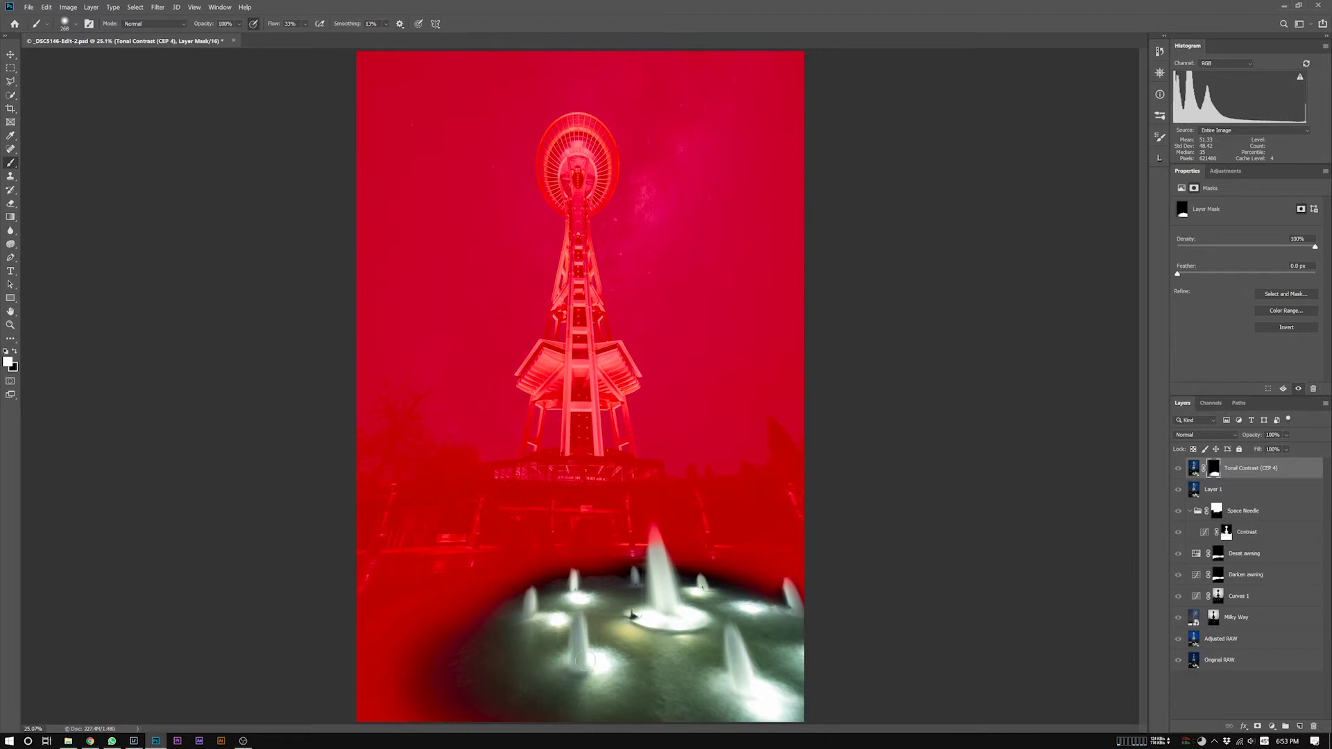
drag(589, 632, 651, 633)
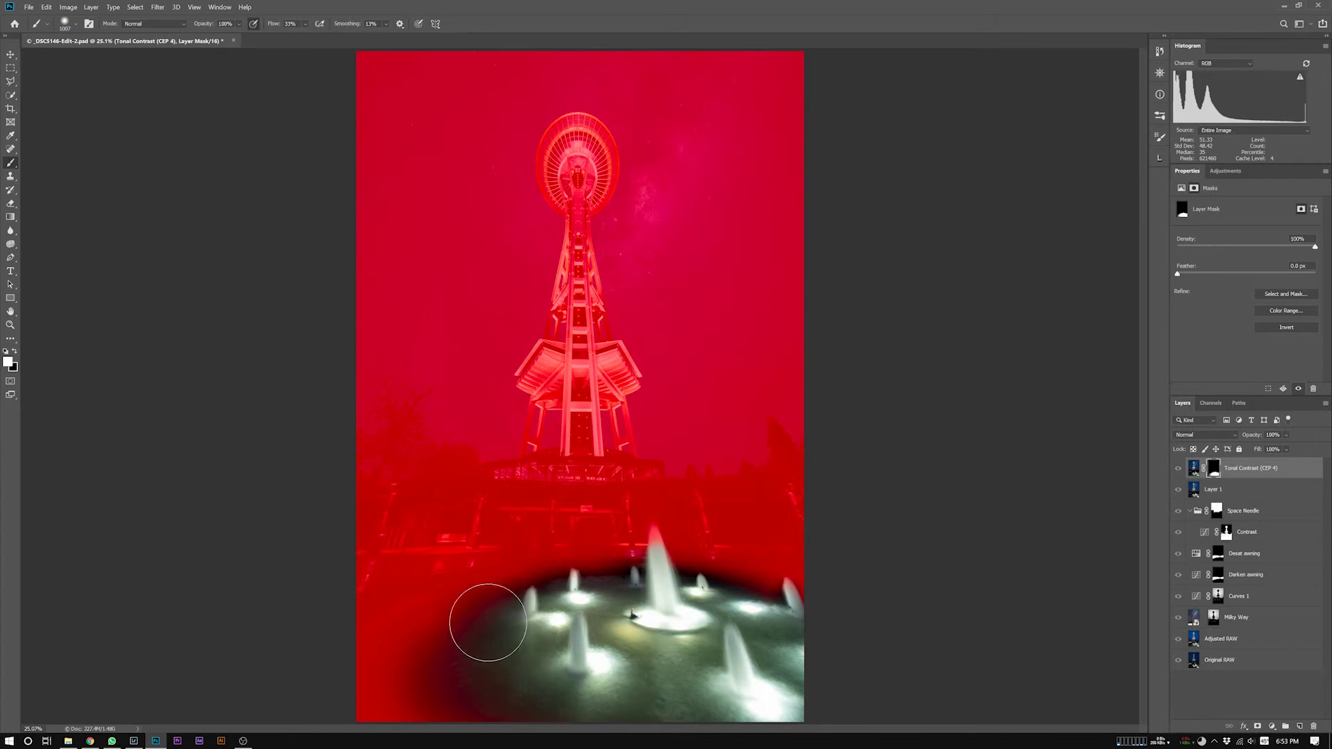
key(backslash)
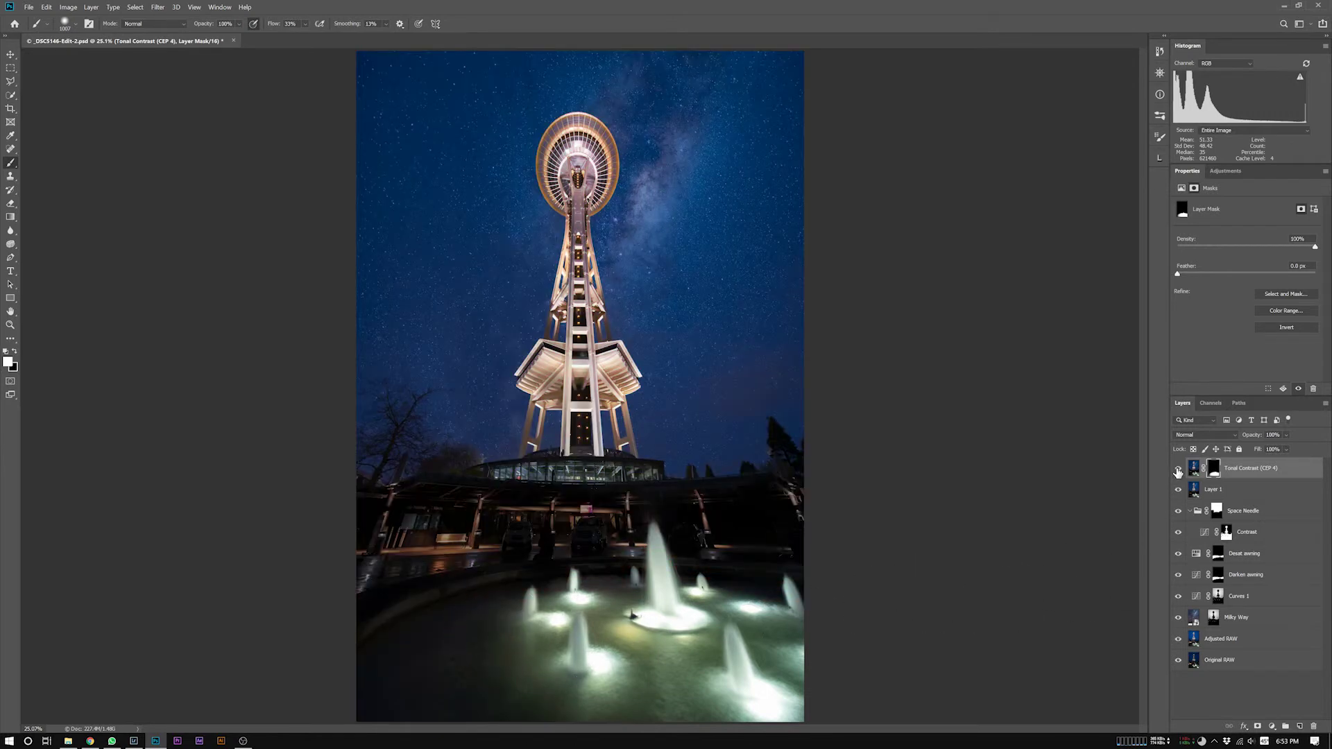
click(1177, 471)
click(1178, 472)
Step: Compare the fountain water close up with the Tonal Contrast layer off and on
key(z)
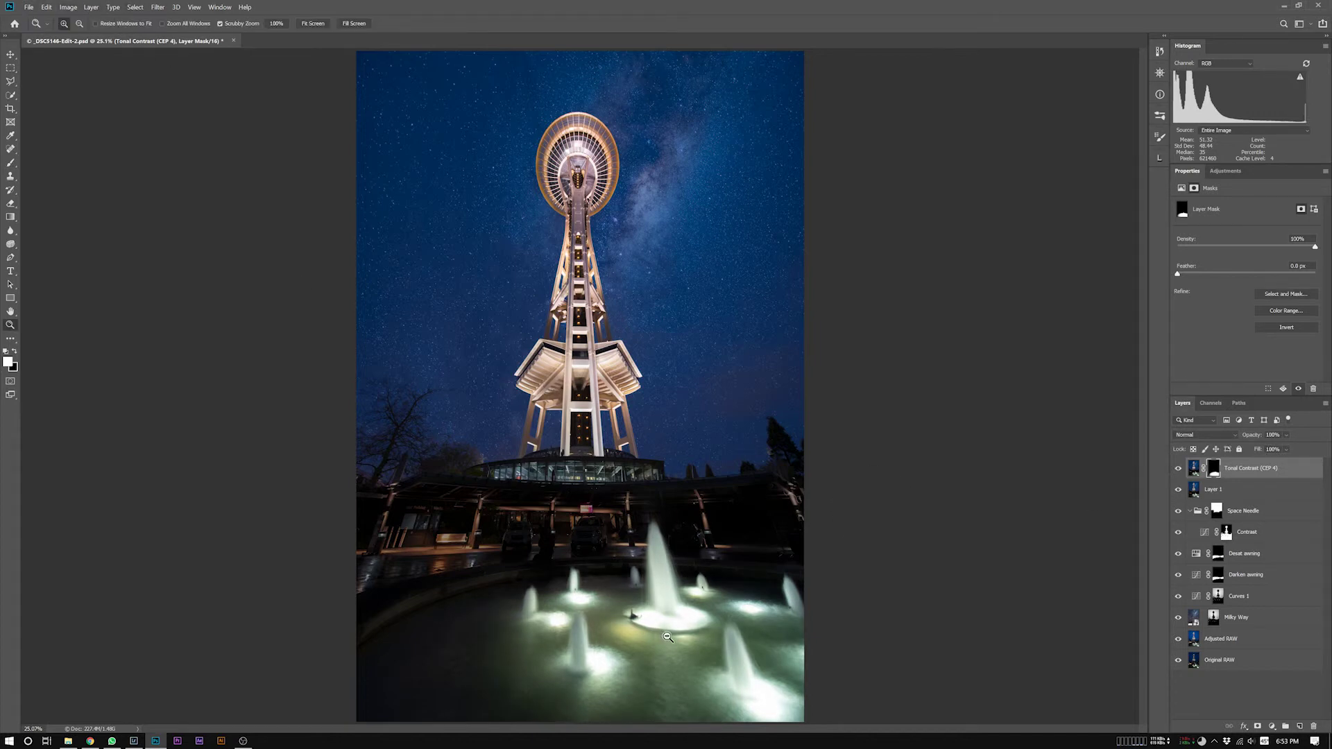
scroll(668, 637, up, 6)
drag(860, 611, 687, 401)
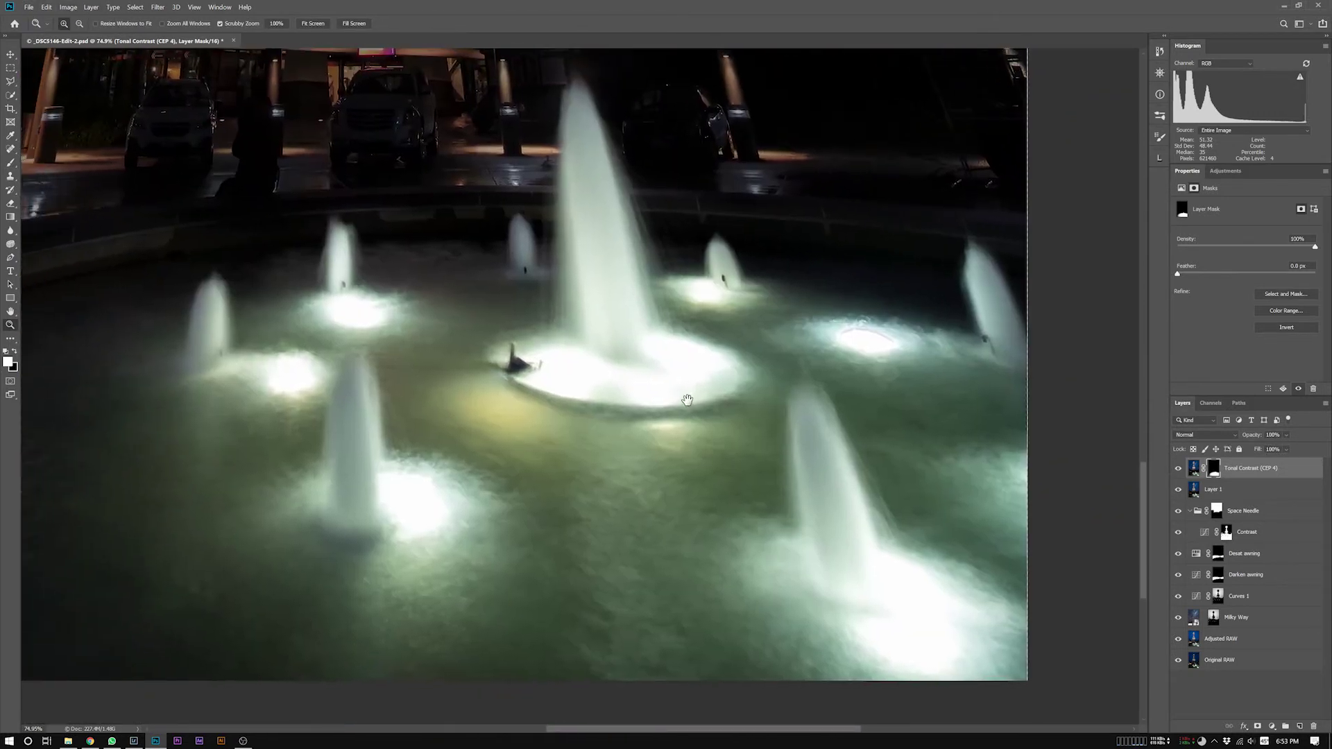
click(1179, 471)
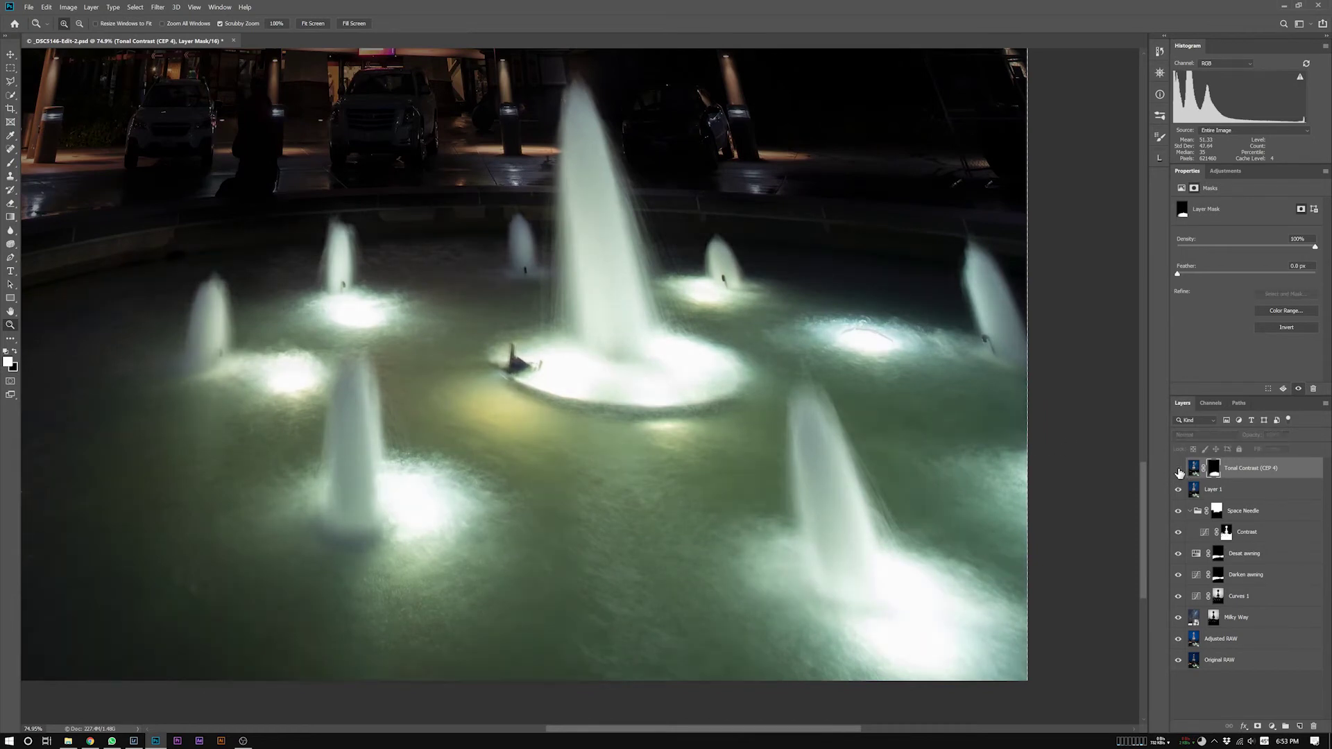
click(1179, 471)
click(1179, 471)
click(1179, 471)
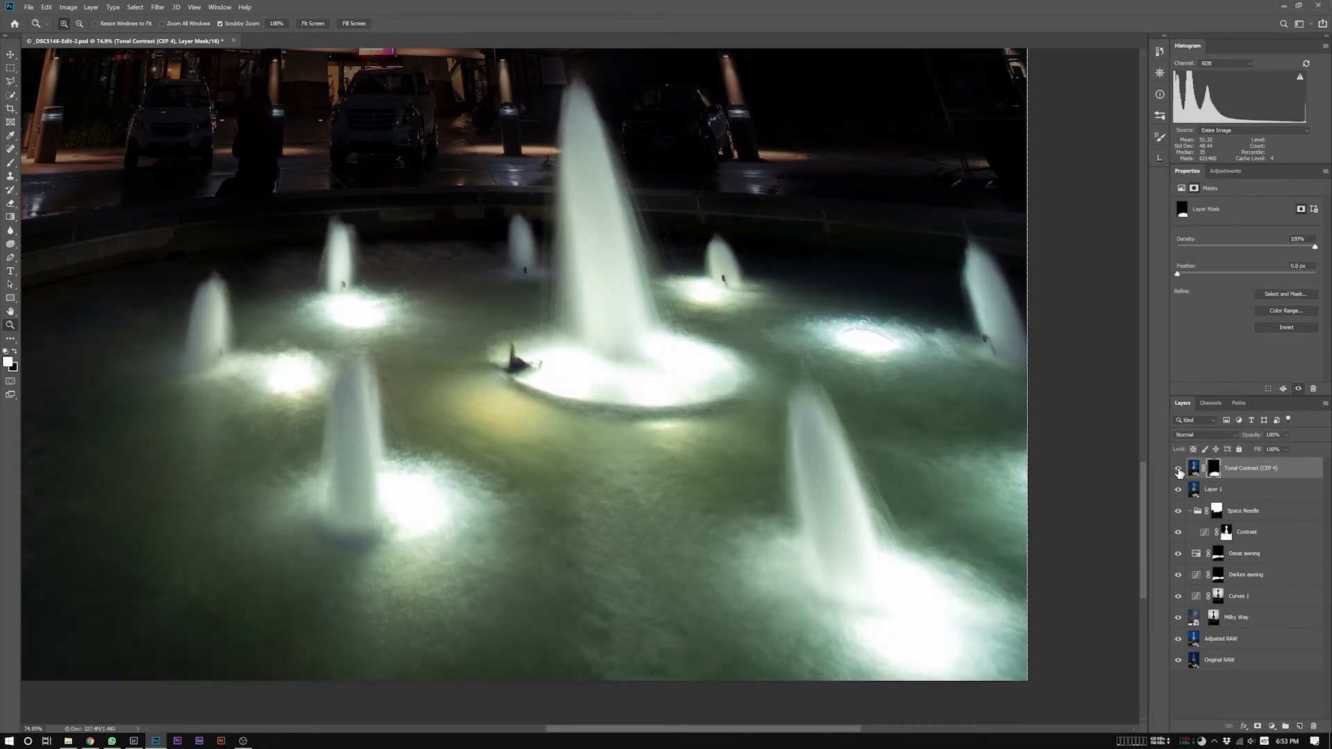
key(ctrl+0)
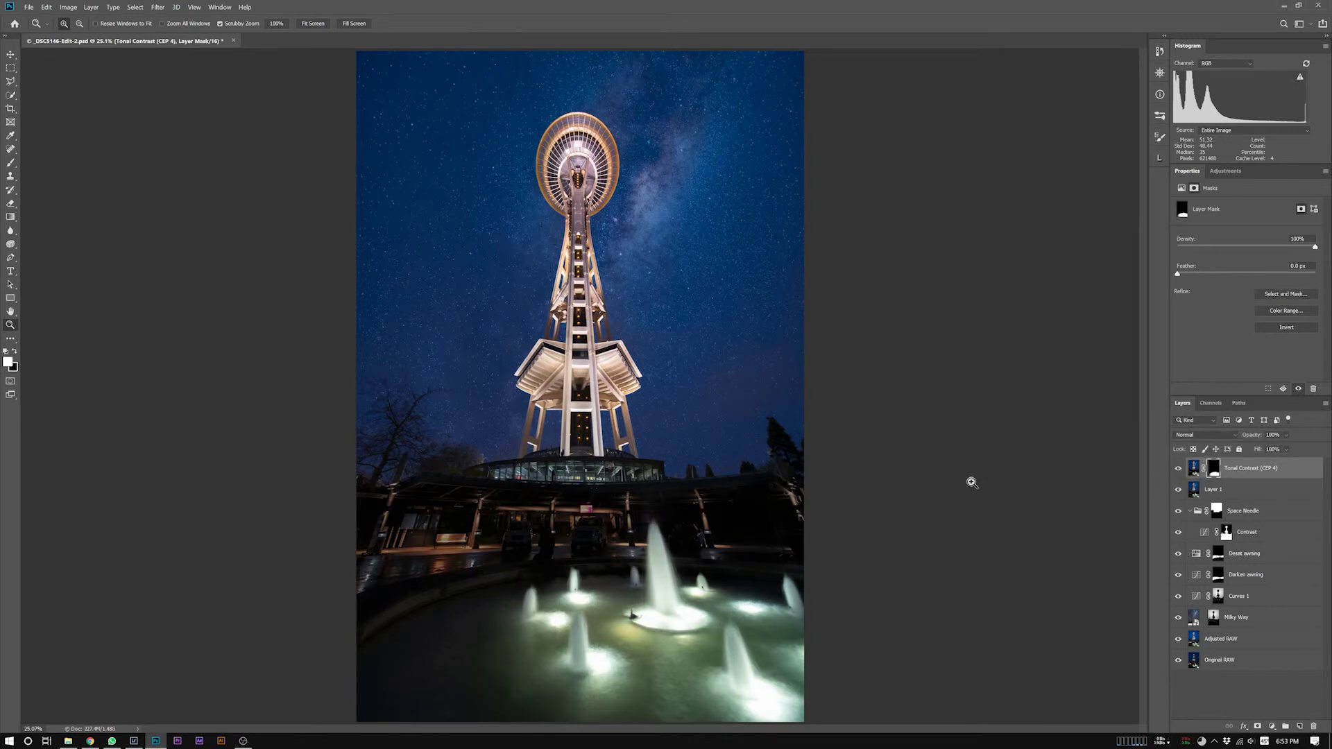
Step: Inspect the trees and awning up close and delete the stamped Layer 1 beneath the Tonal Contrast layer
drag(458, 456, 485, 460)
drag(398, 468, 684, 479)
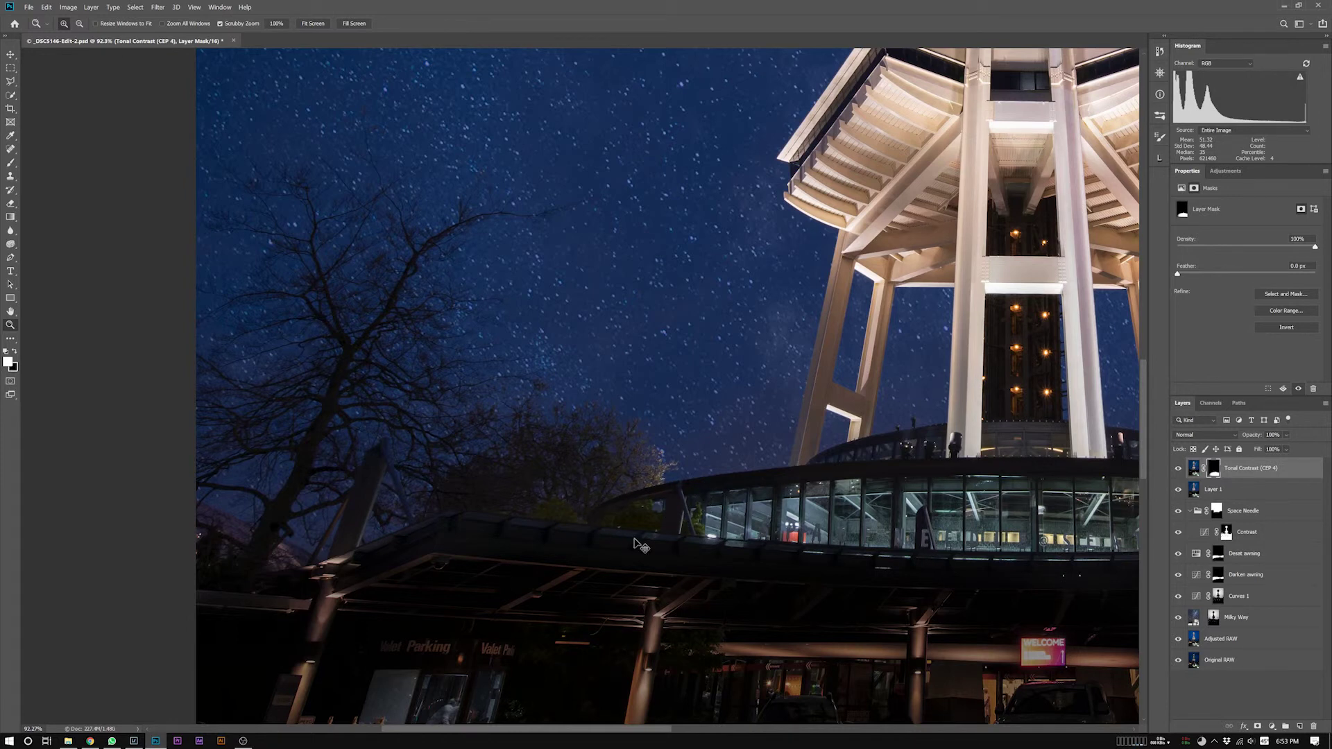
key(ctrl+0)
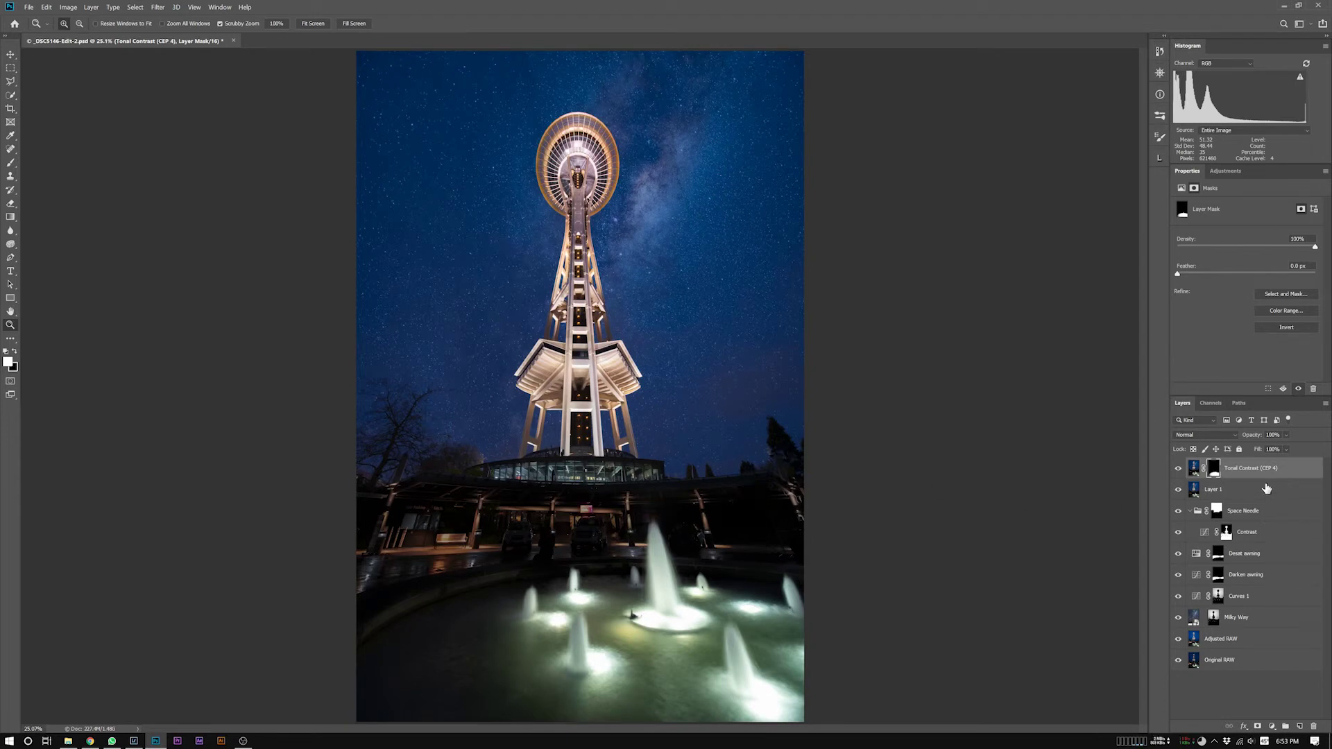
drag(1267, 490, 1313, 726)
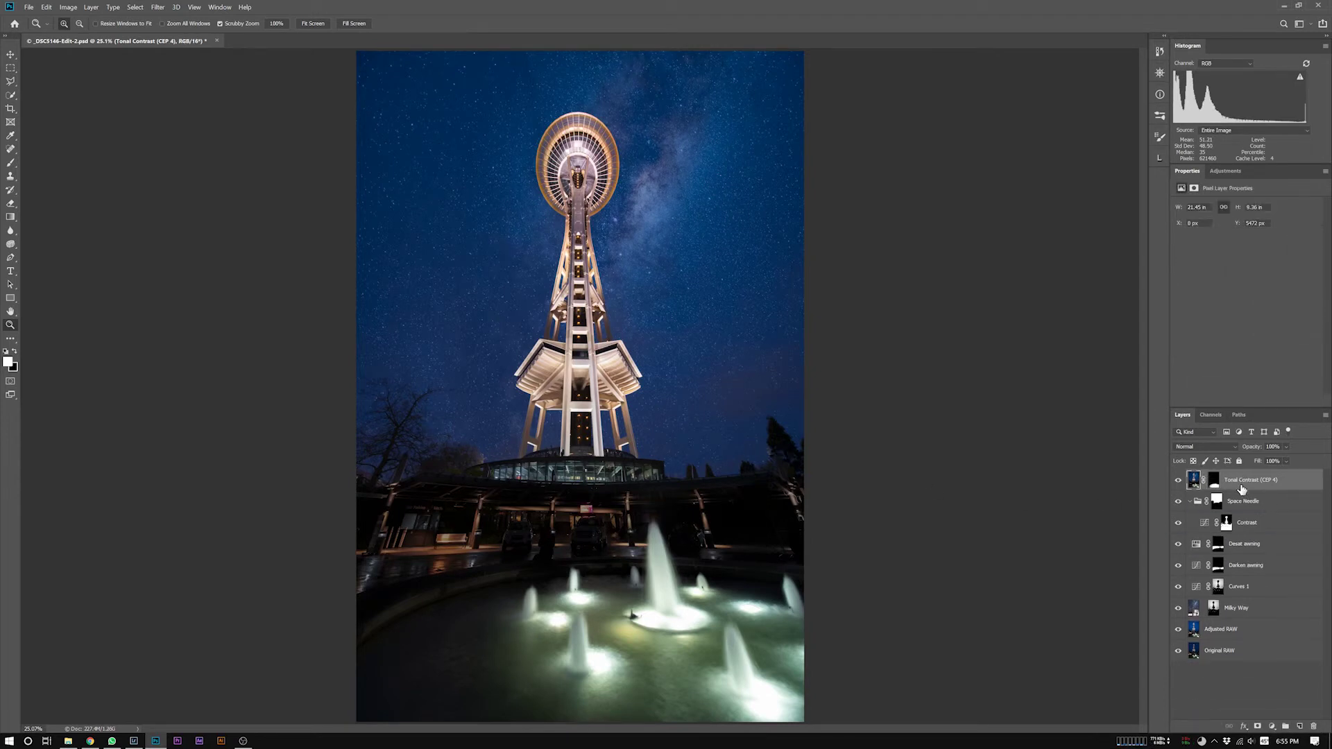
Step: Load the Milky Way layer's mask as a selection, check it in Quick Mask, and invert it to select the tower and foreground
ctrl+click(1214, 608)
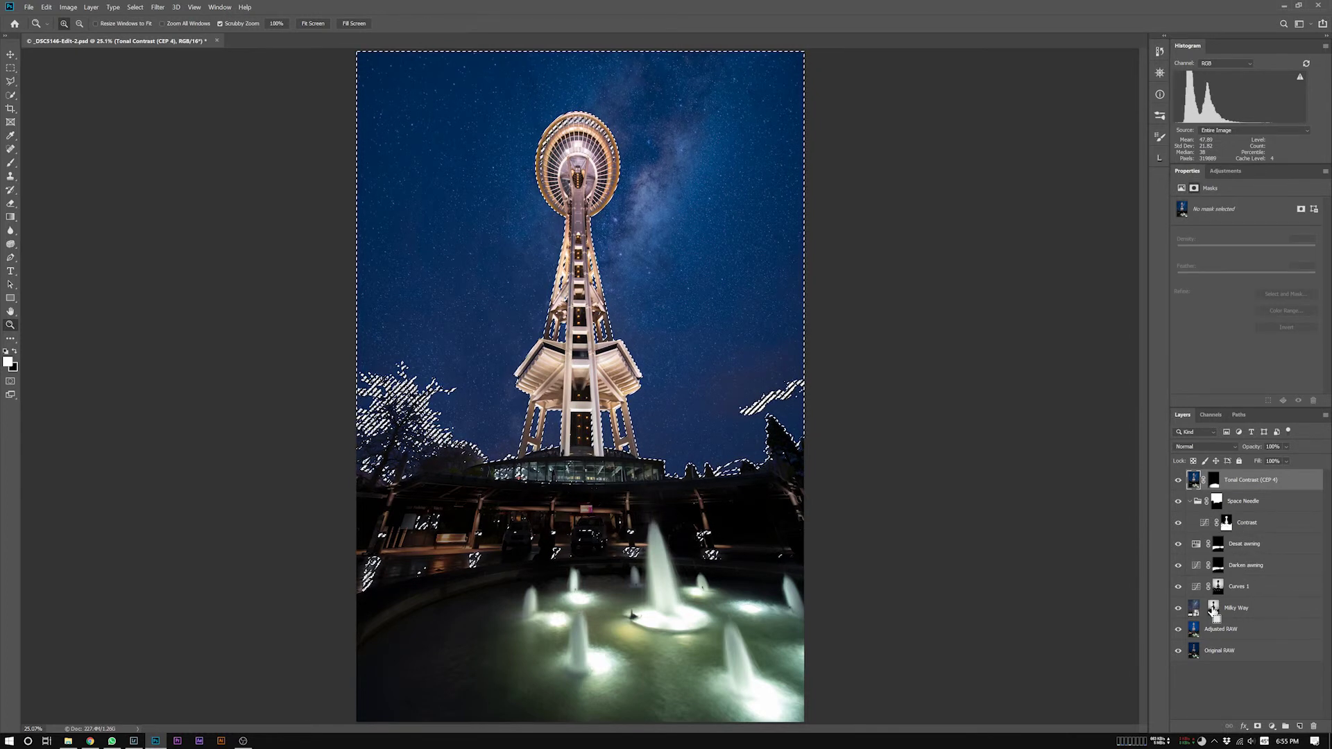
key(q)
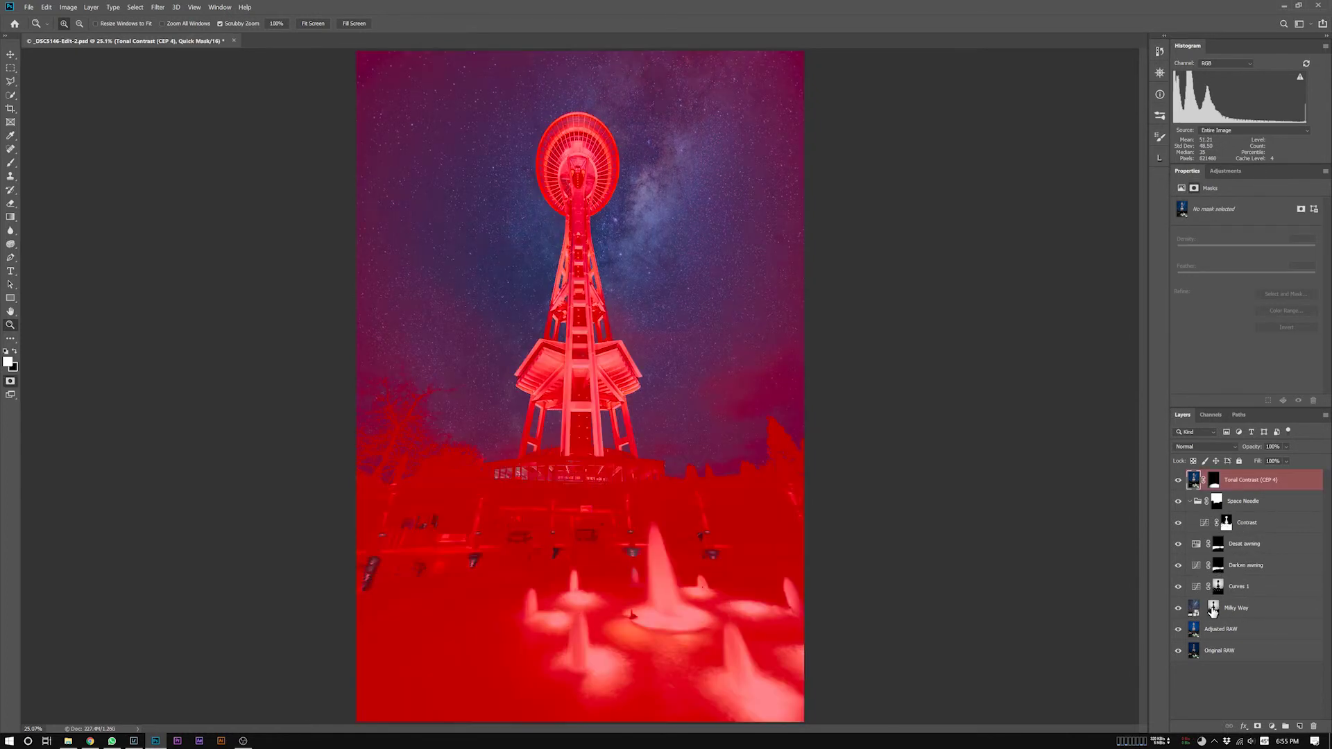
key(q)
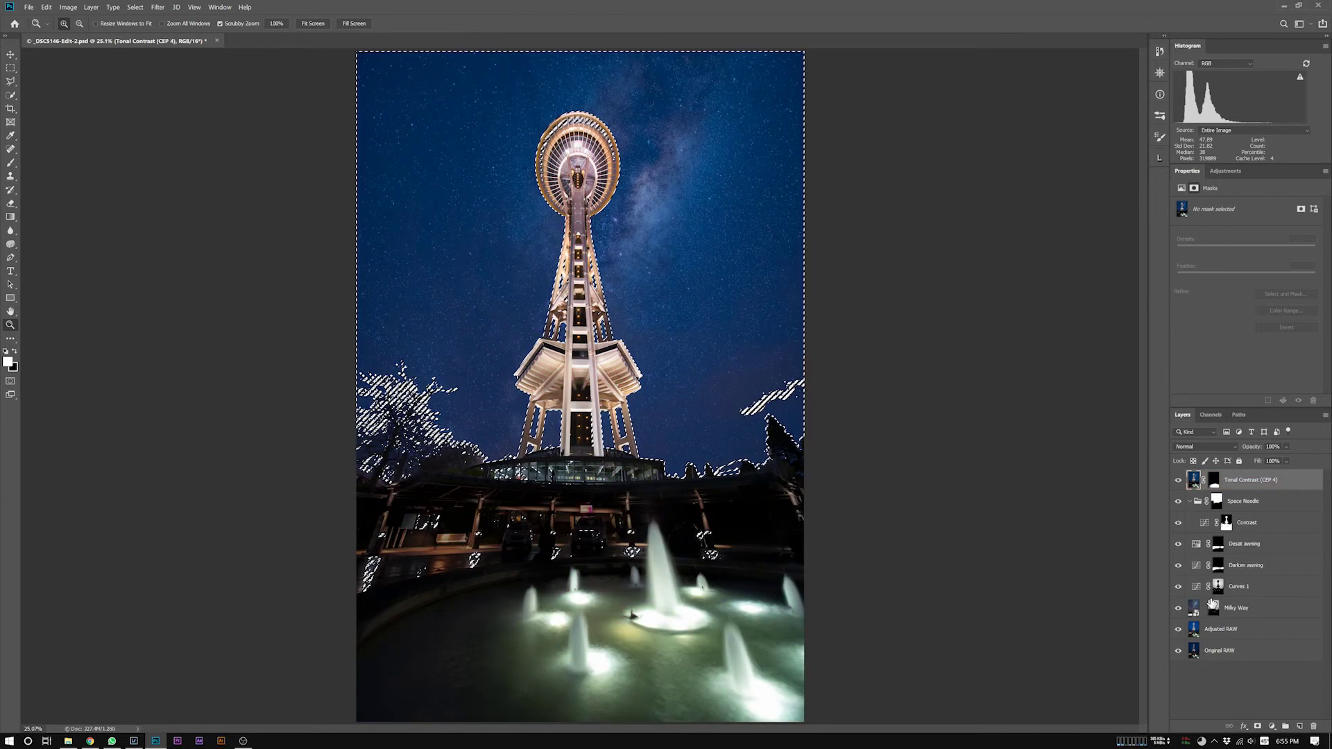
key(ctrl+shift+i)
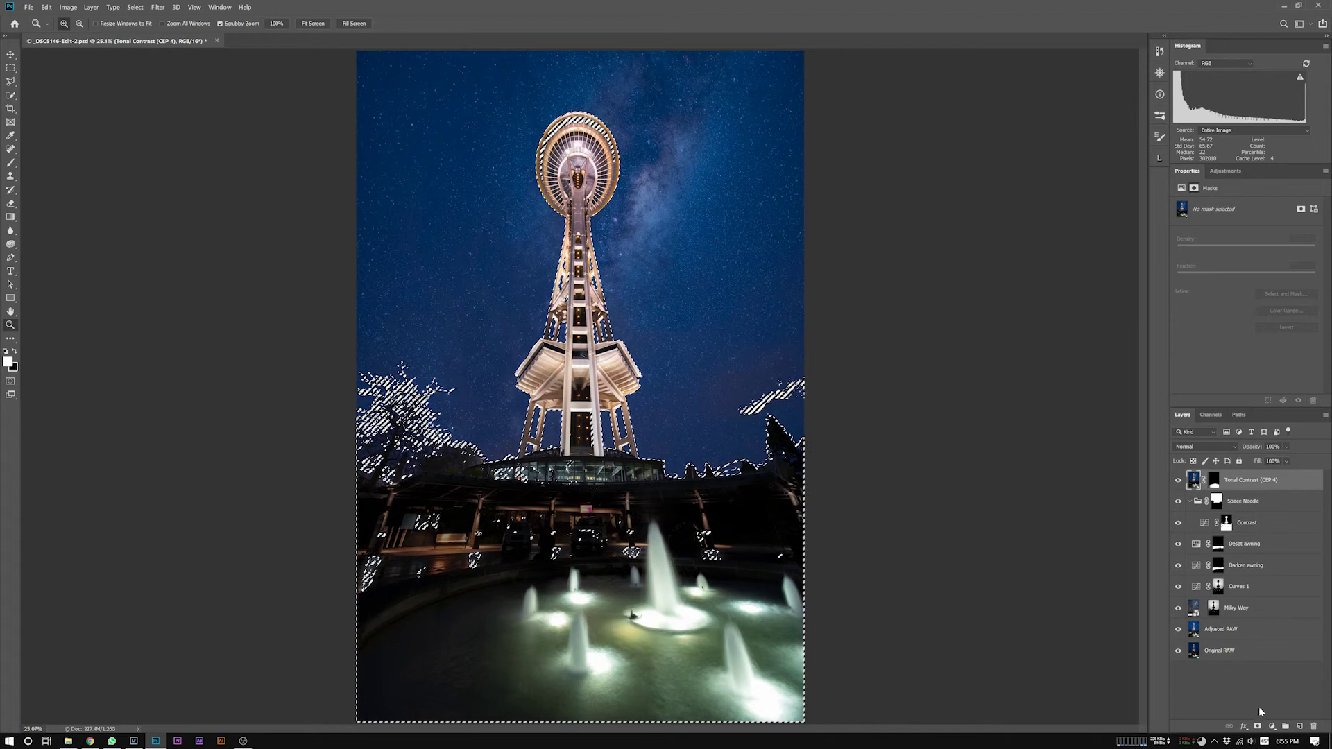
Step: Add a Curves adjustment layer above the Tonal Contrast layer, masked by the current selection, and make its mask active
click(1275, 728)
click(1273, 505)
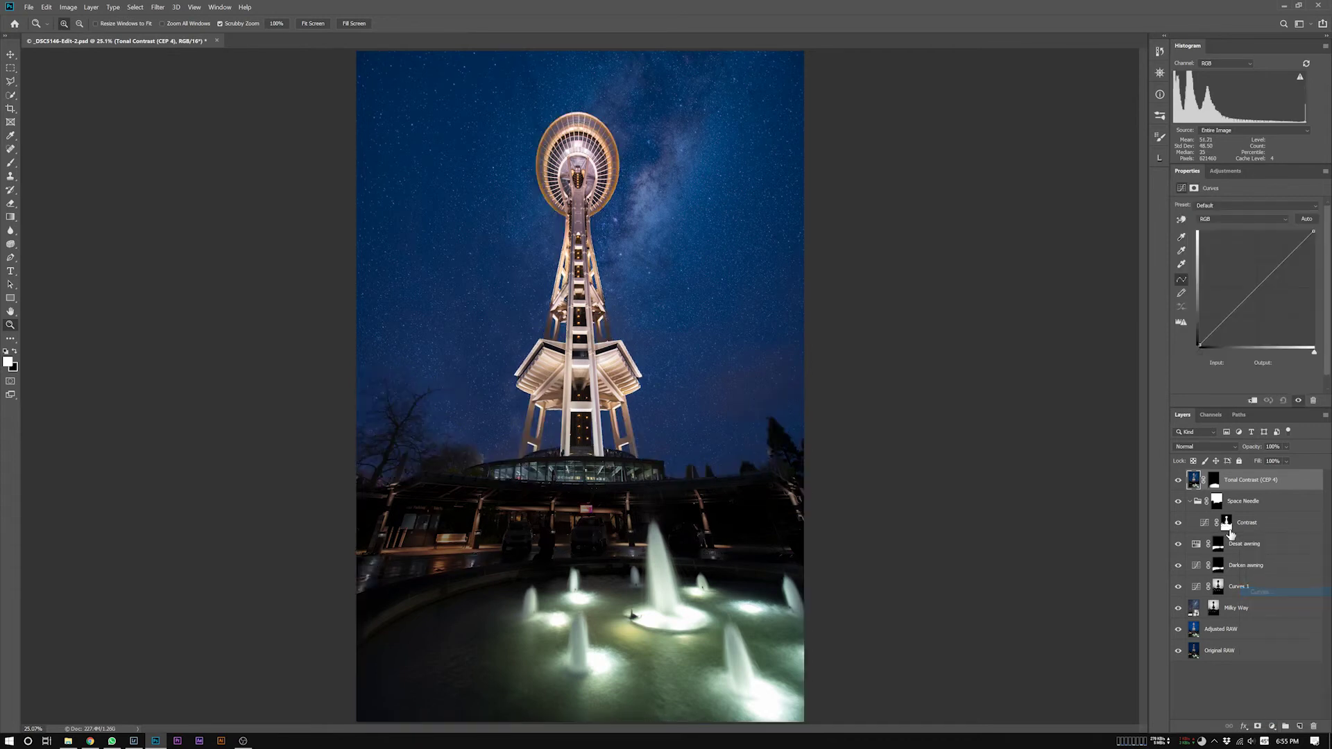
click(1218, 480)
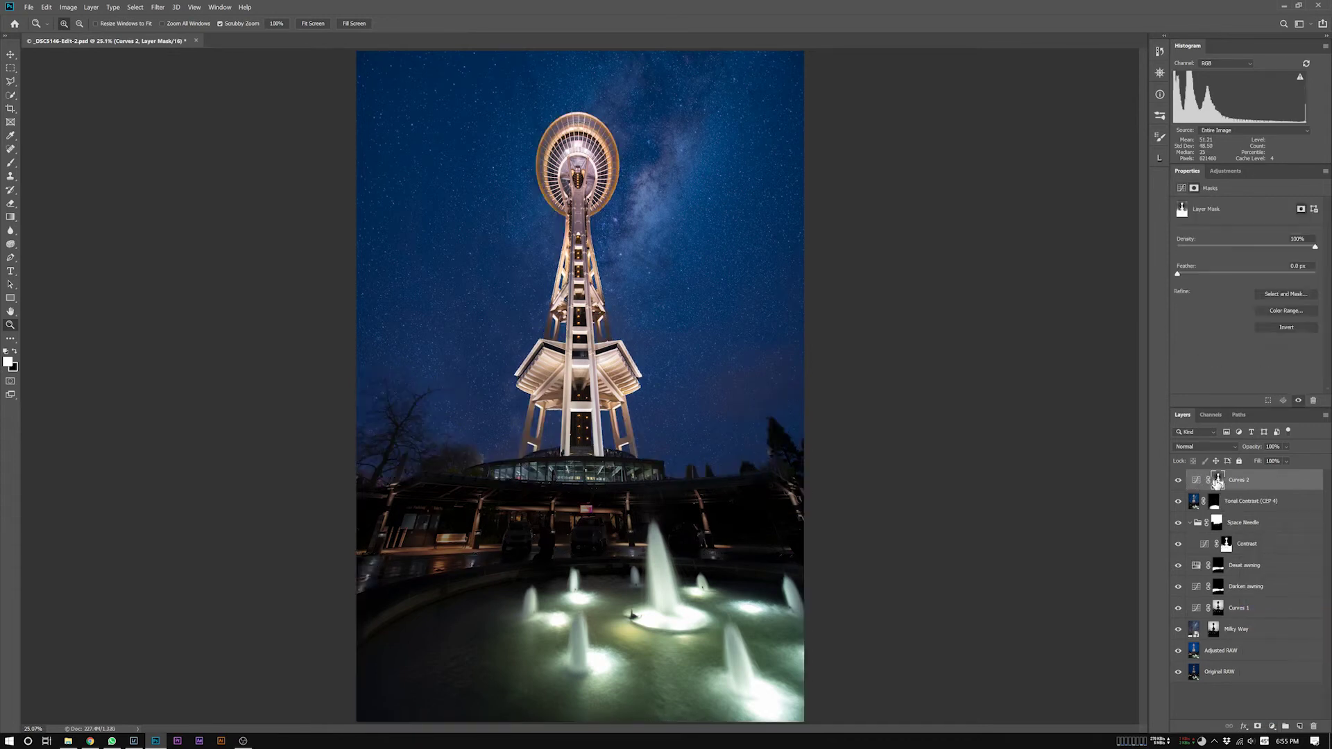
Step: Display the Curves 2 layer mask alone and apply Curves to it, darkening the sky's gray tones while keeping the tree and foreground bright
alt+click(1218, 481)
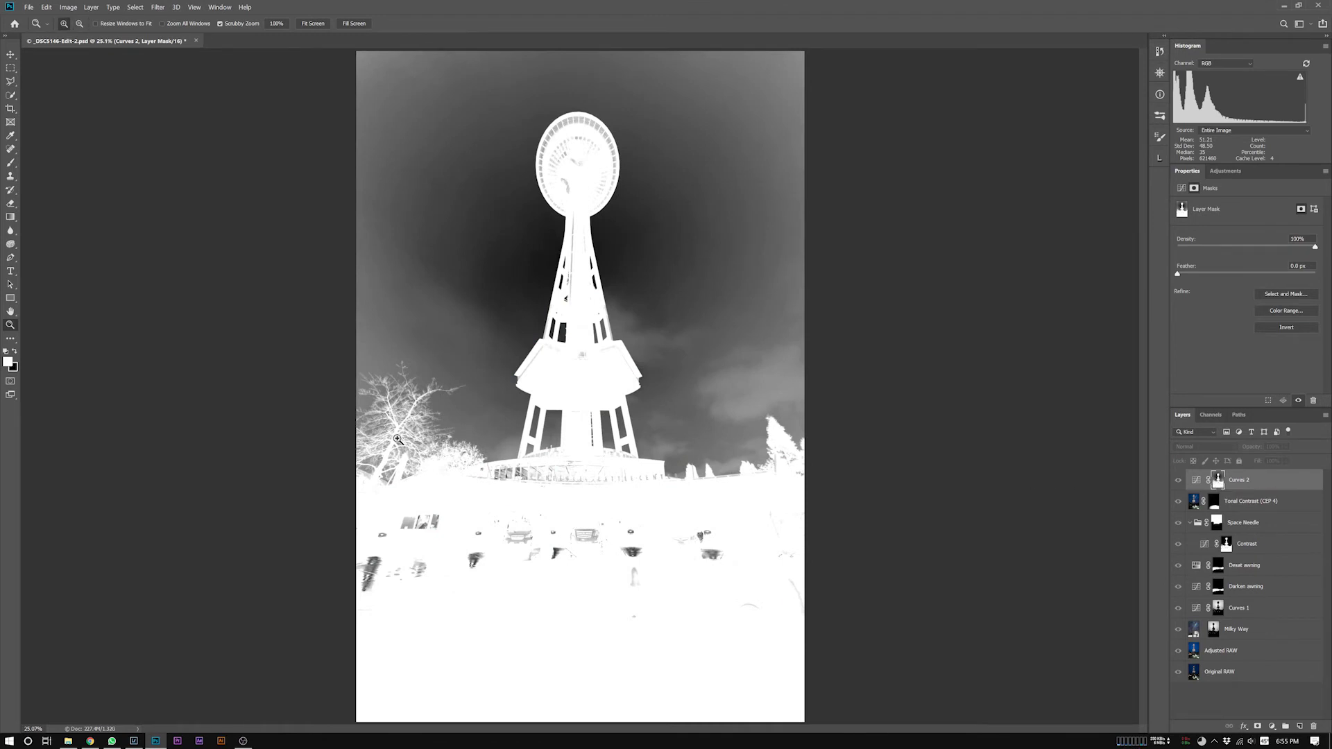
drag(398, 439, 455, 430)
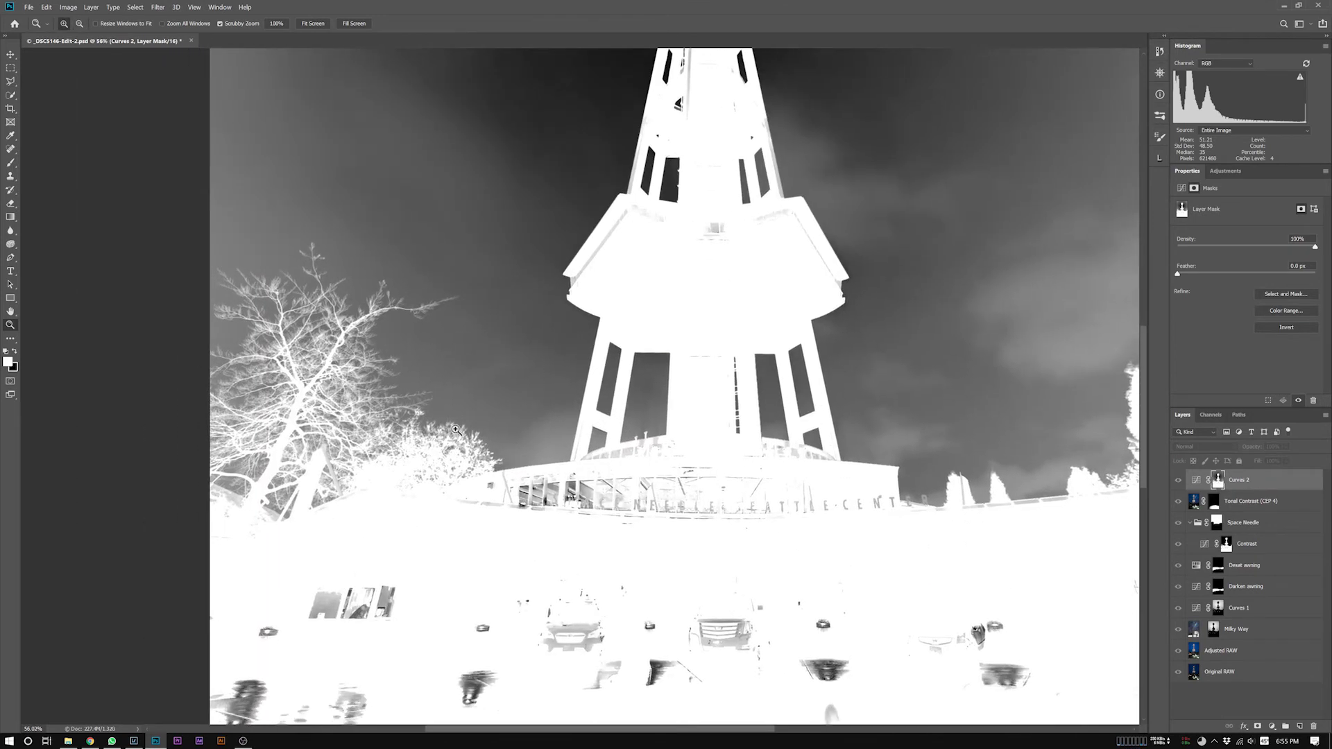
key(ctrl+m)
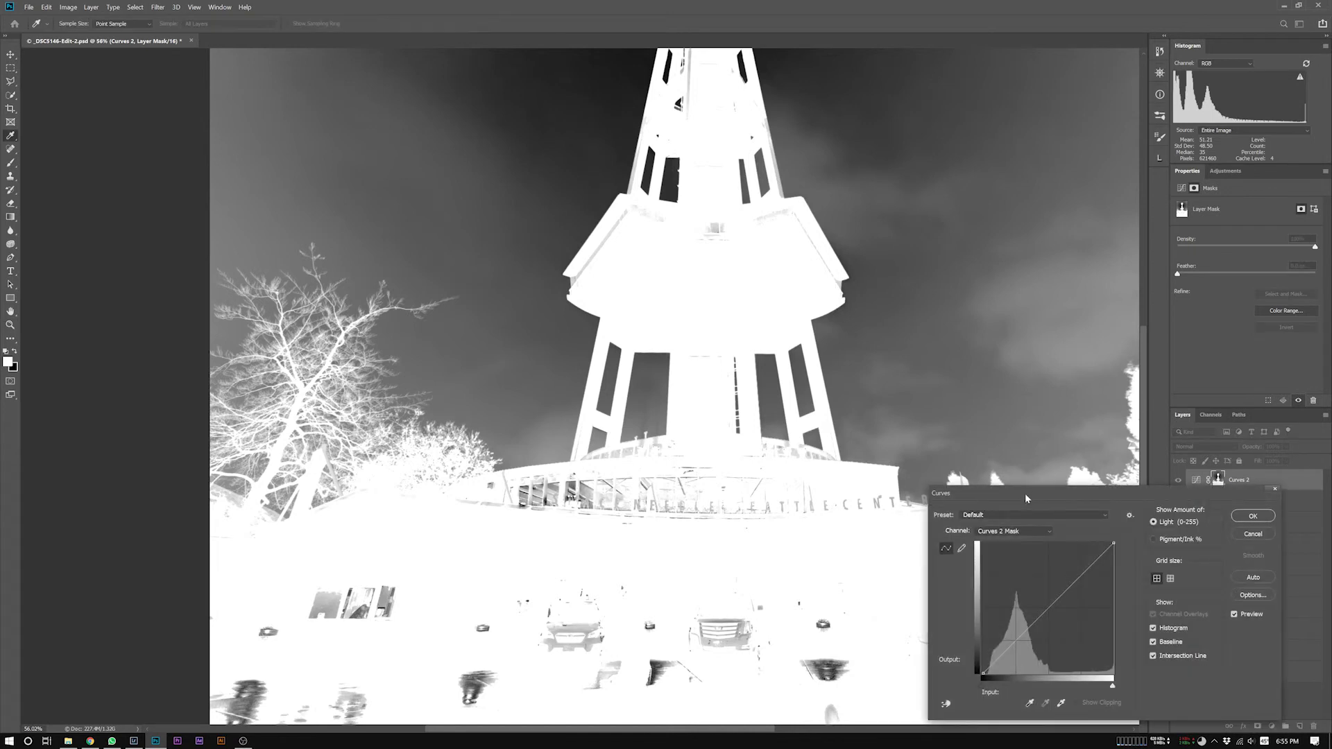
drag(1027, 498, 748, 400)
drag(737, 543, 744, 562)
drag(794, 510, 795, 497)
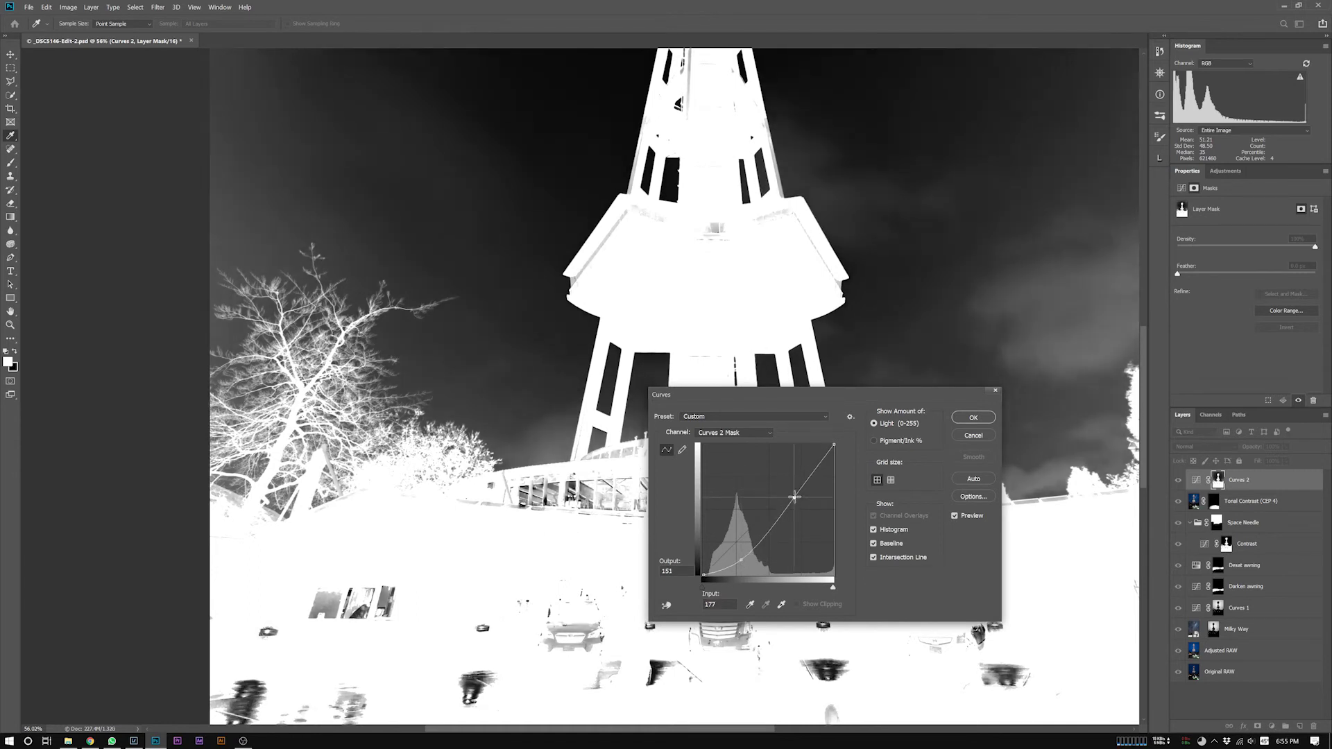
drag(741, 556, 743, 556)
click(973, 417)
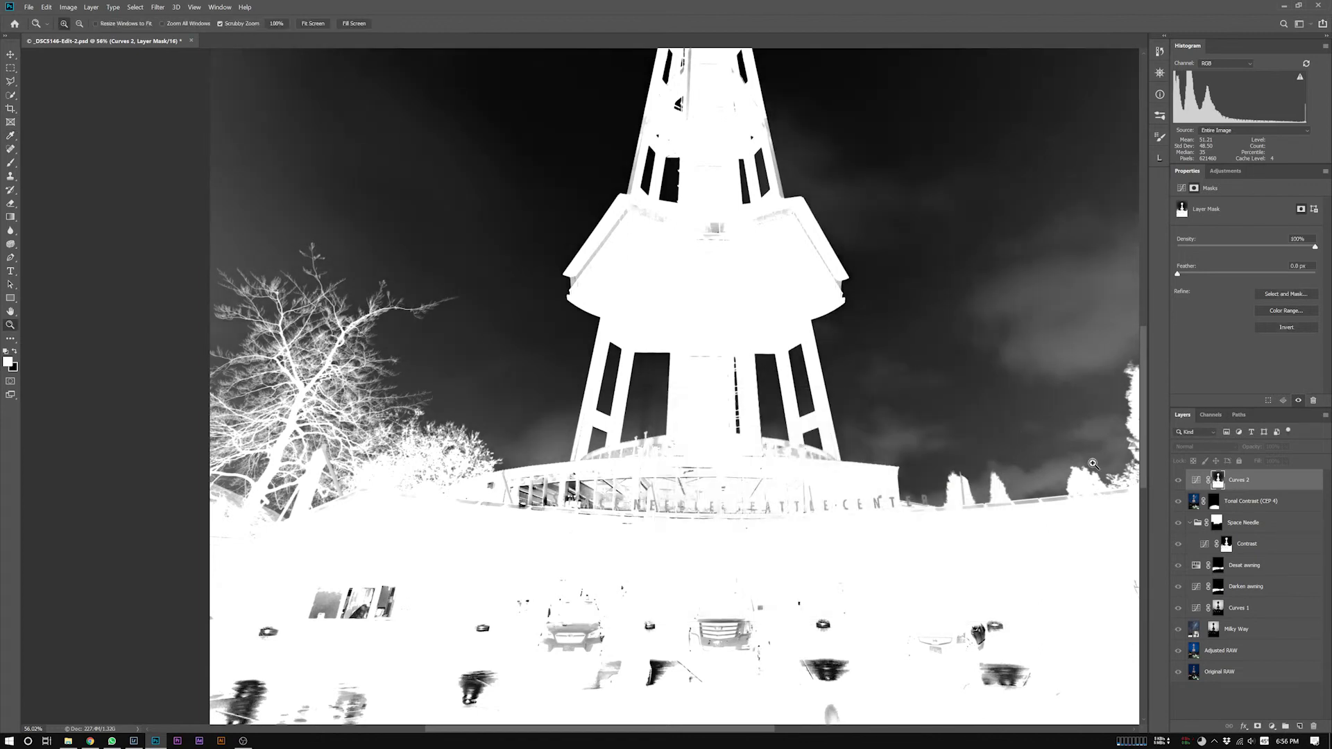
Step: Return to the full image and pull down the Curves 2 adjustment's shadows and highlights to darken the tower and foreground
click(1199, 484)
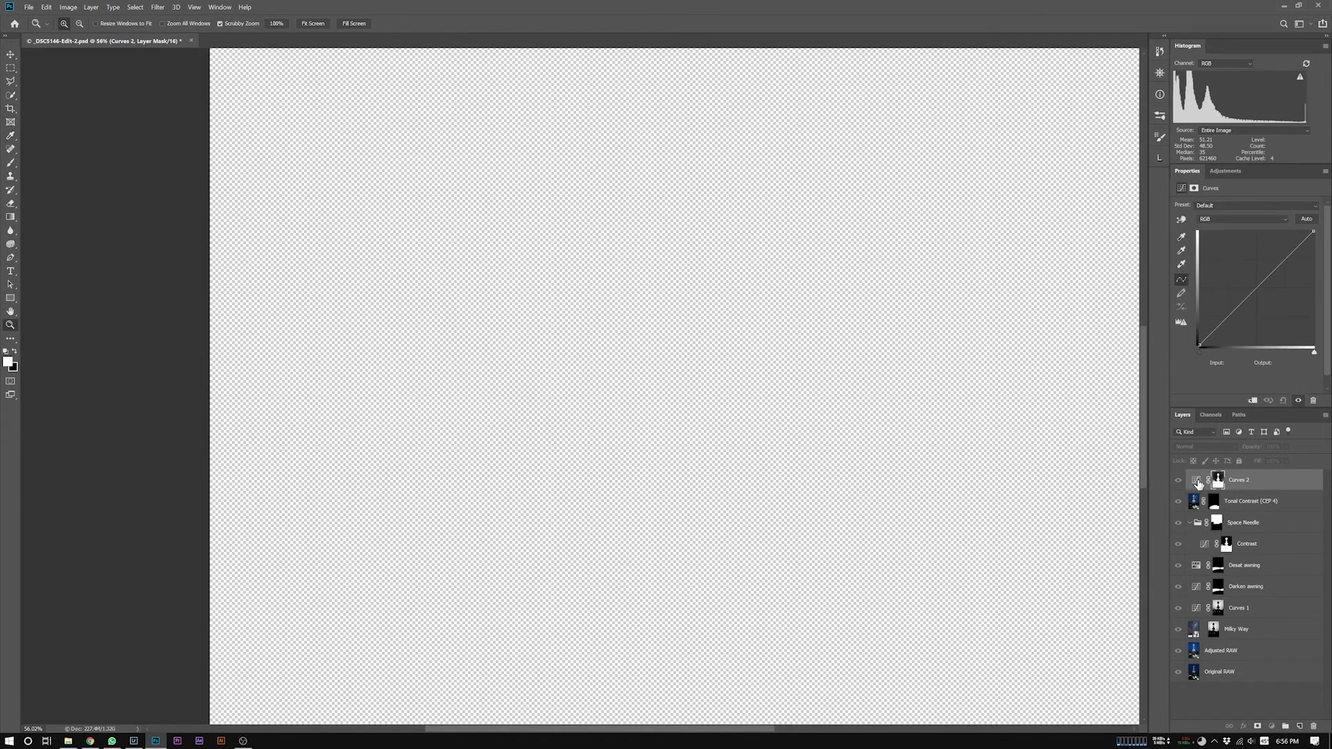
key(ctrl+0)
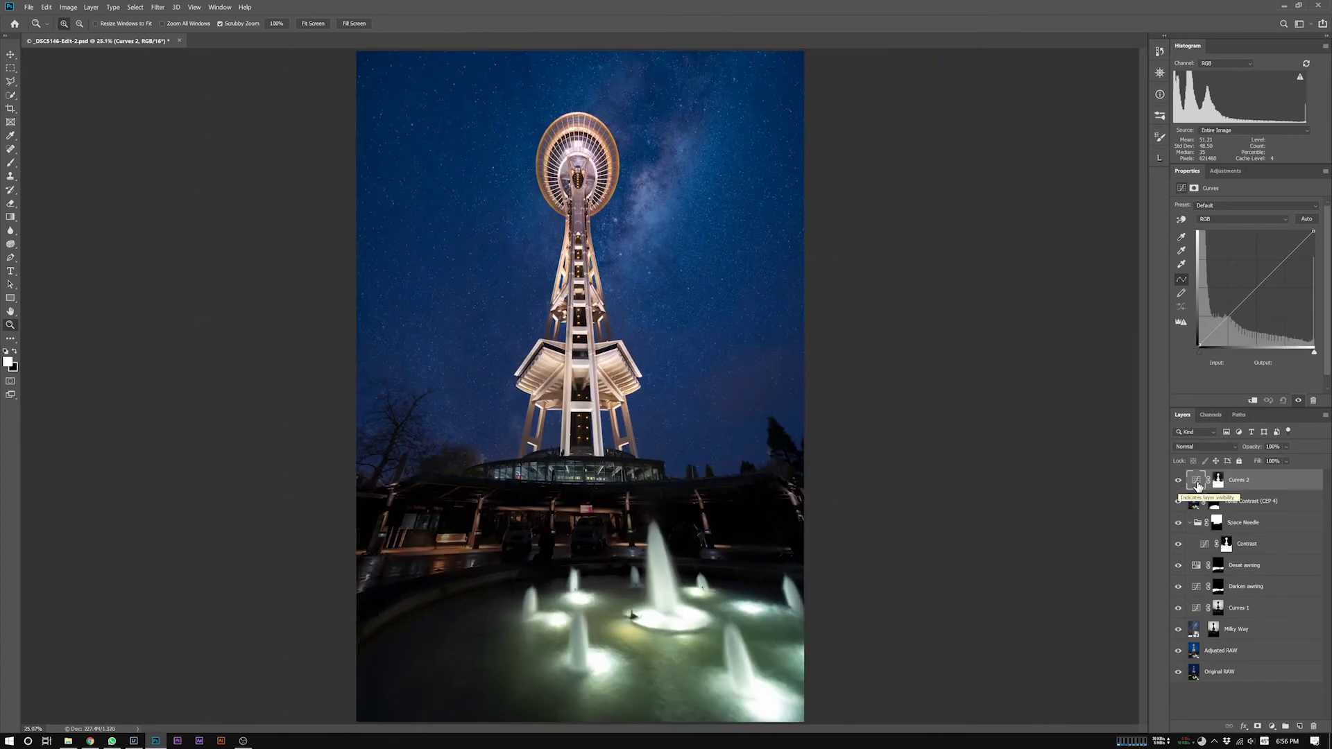
drag(1226, 321, 1230, 335)
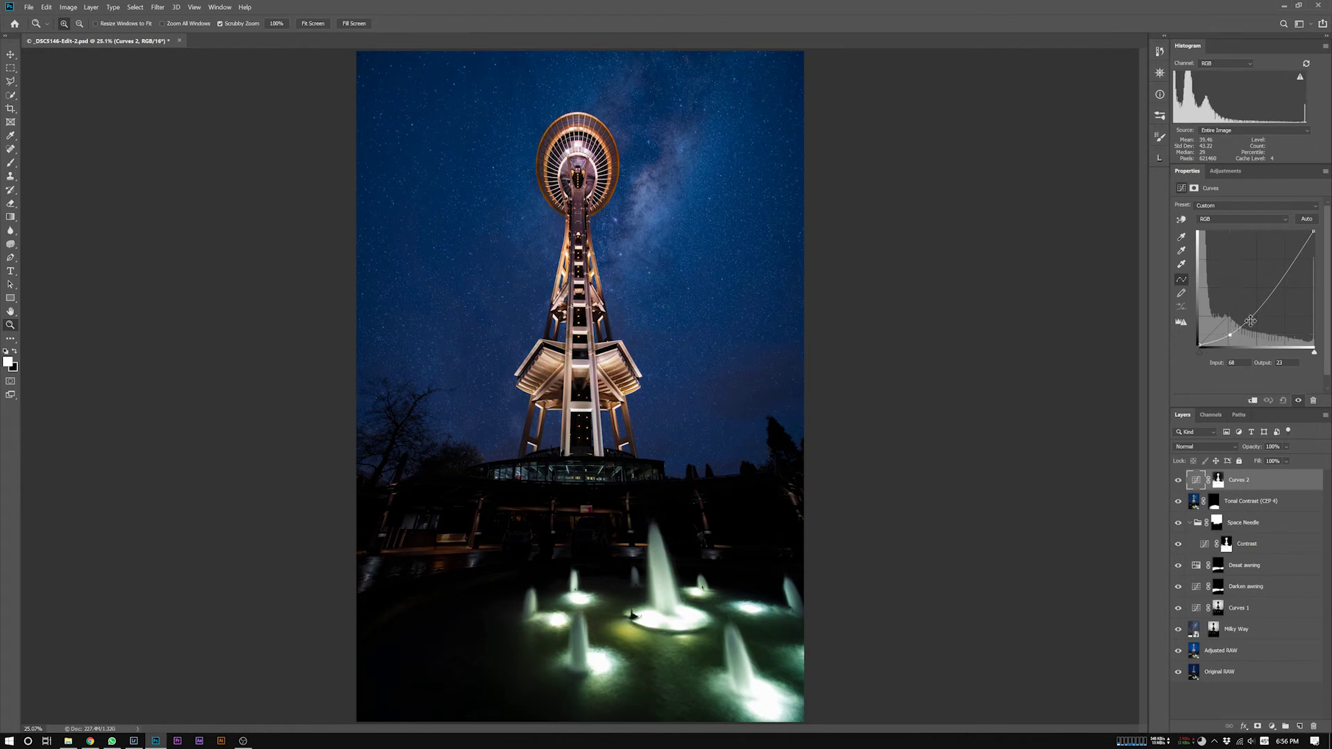
drag(1283, 267, 1284, 274)
Step: Put the Curves 2 layer in a new group and give the group a black layer mask
key(ctrl+g)
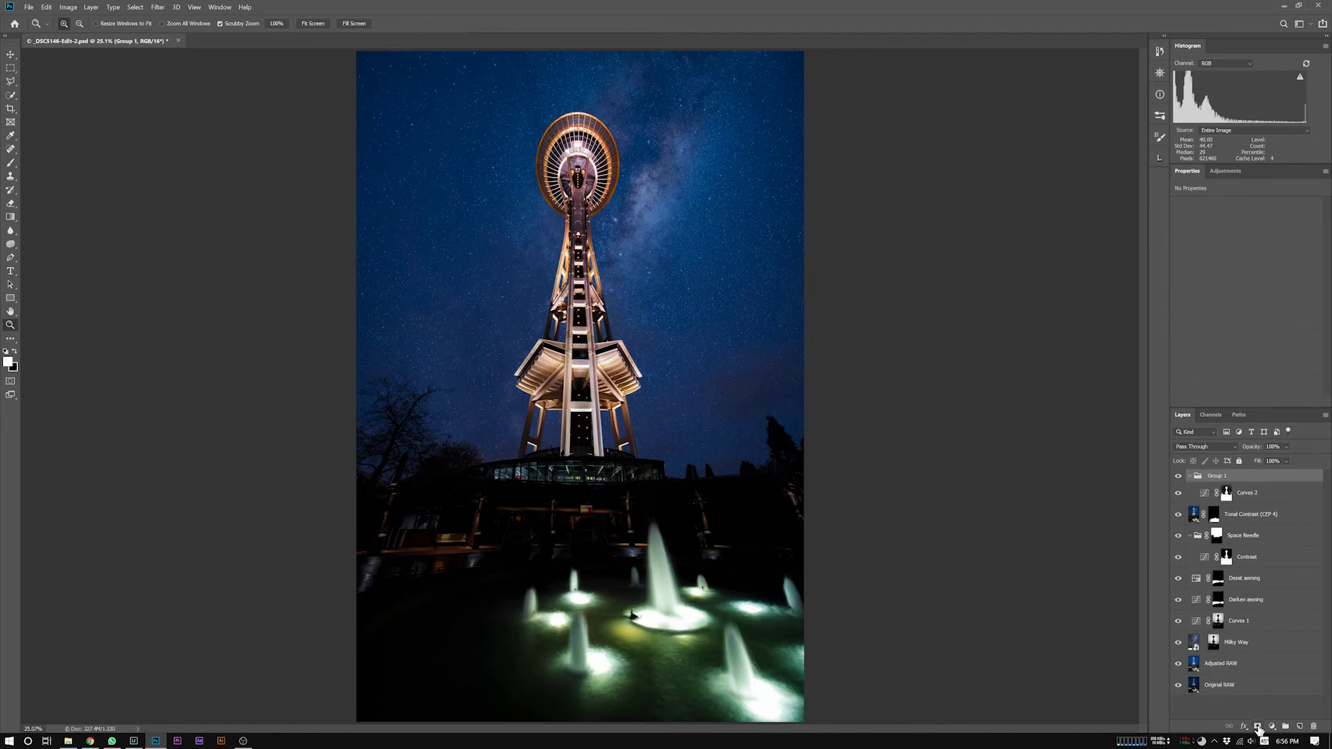
click(1259, 728)
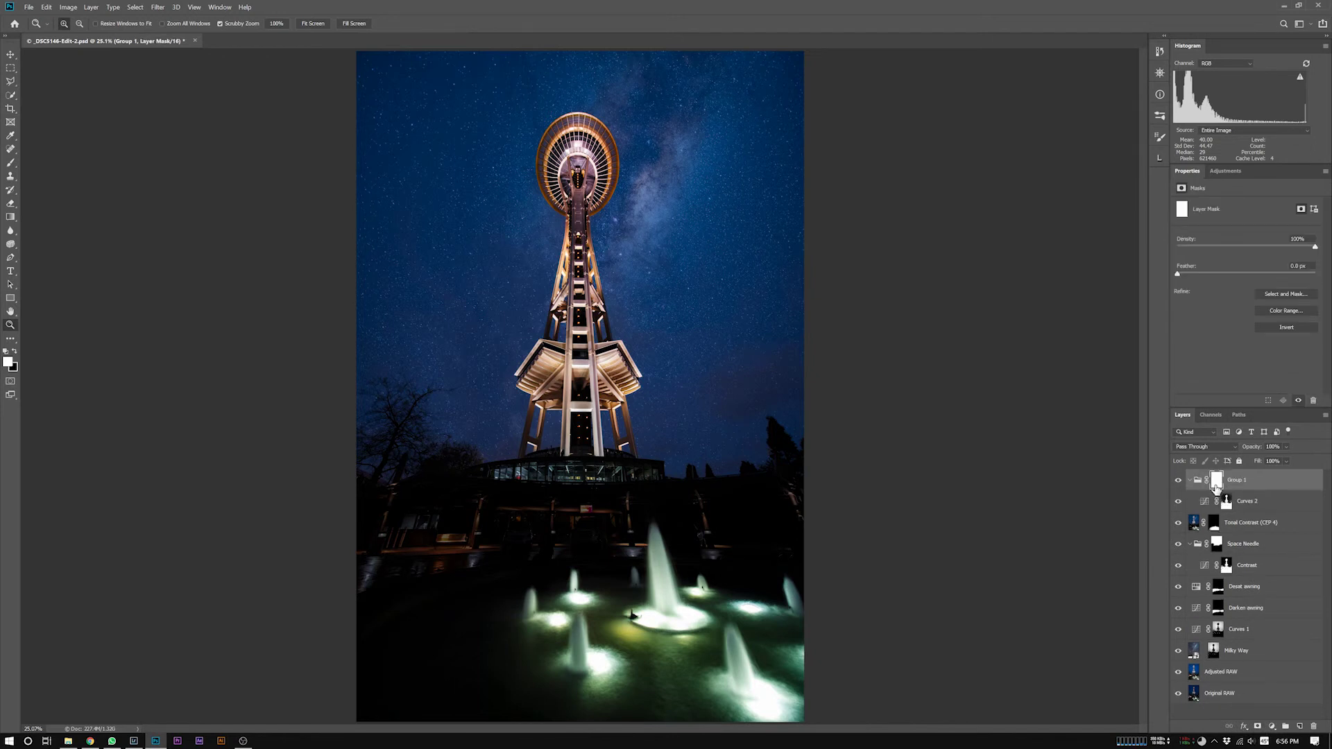
key(ctrl+z)
alt+click(1258, 727)
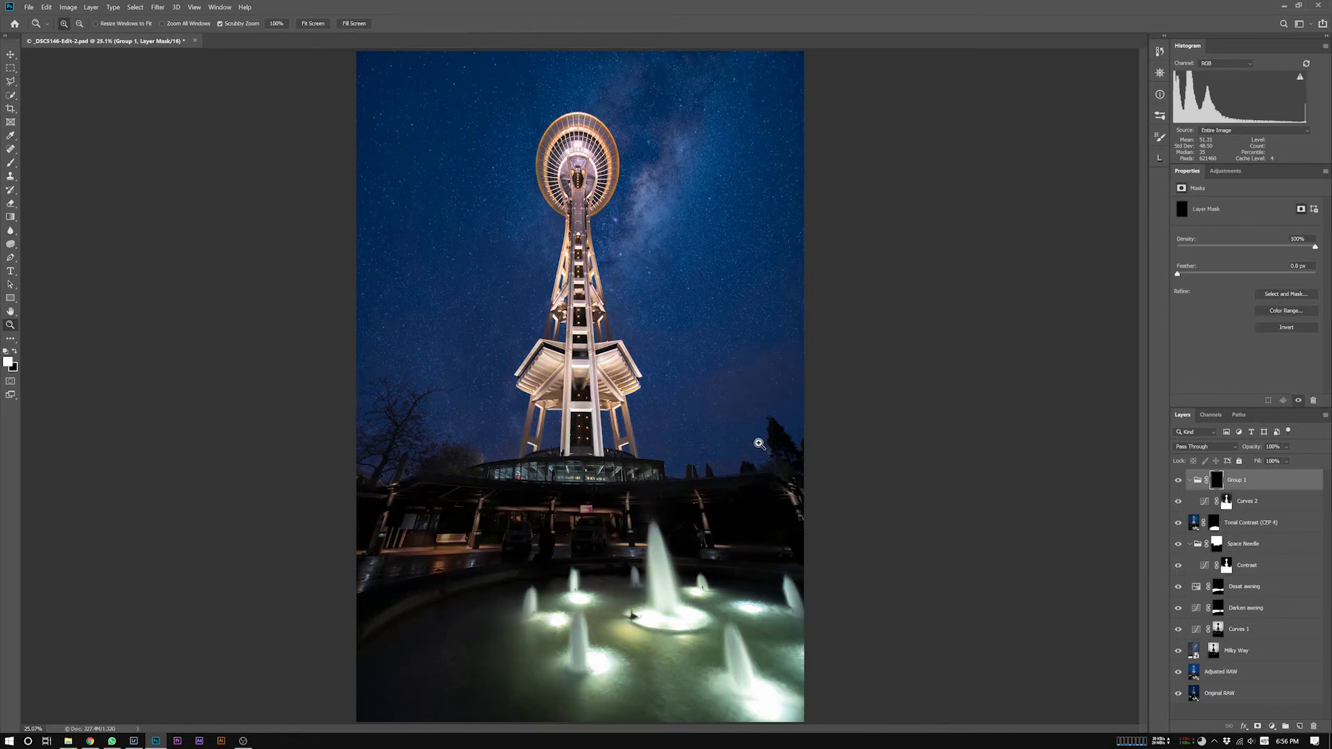
Step: Set up a soft white brush of about 294 px at 16% flow and paint the group mask over the left-hand trees
key(b)
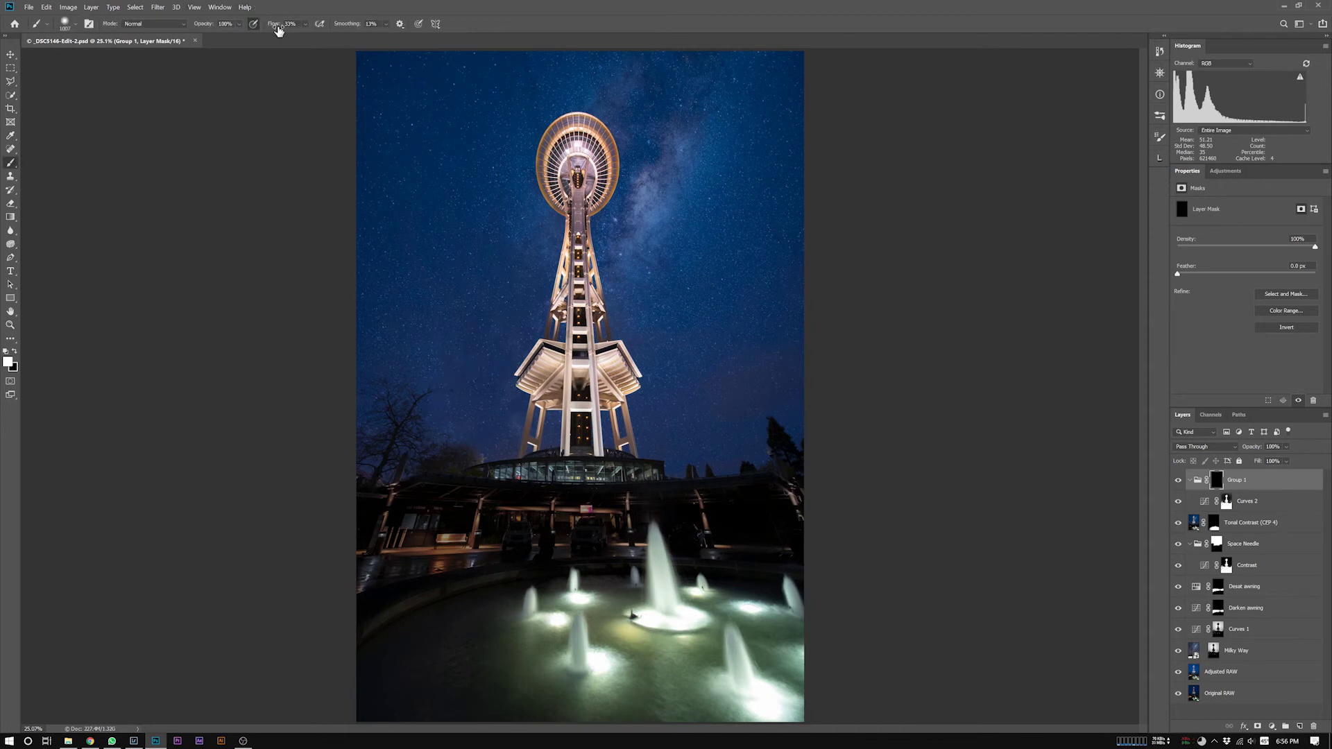
drag(278, 30, 268, 29)
alt+right_click(456, 430)
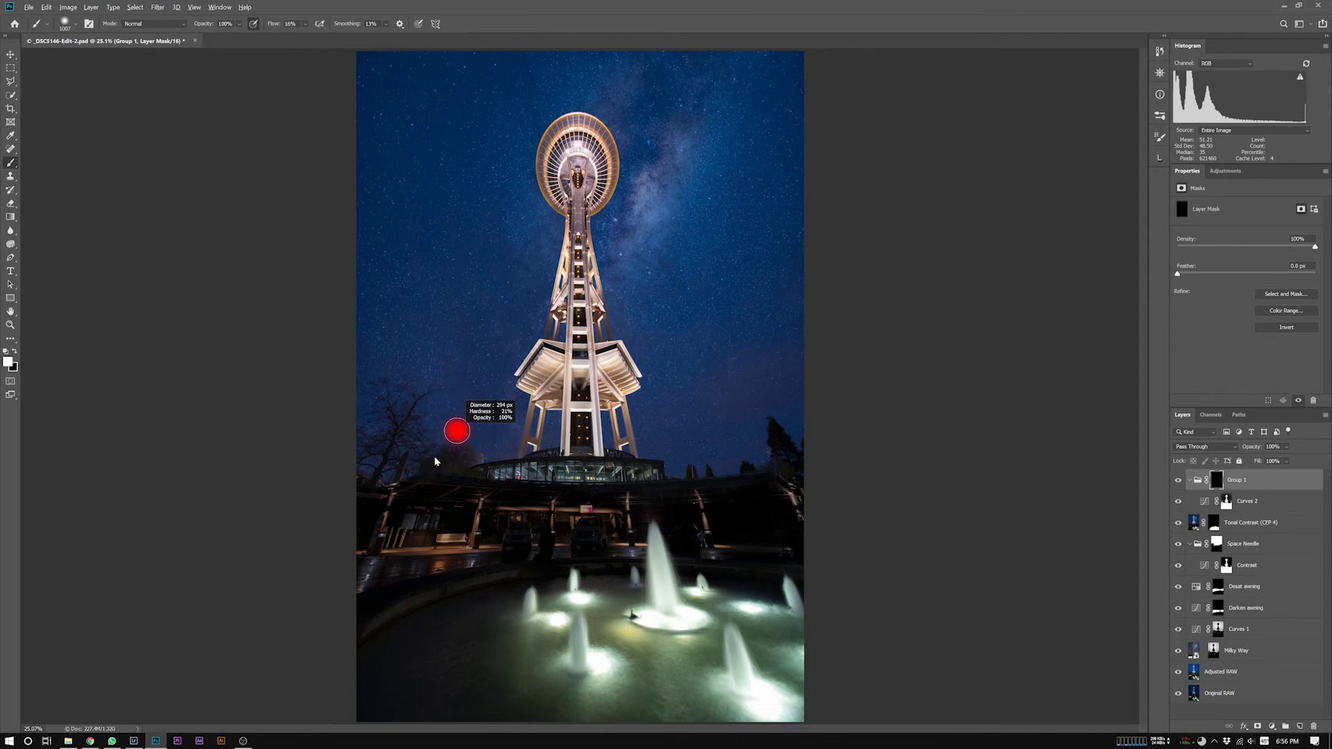
key(ctrl+space)
drag(444, 468, 531, 469)
mouse_move(271, 403)
mouse_down()
mouse_move(580, 433)
mouse_move(639, 461)
mouse_move(618, 451)
mouse_move(556, 485)
mouse_move(657, 500)
mouse_up()
key(bracketleft)
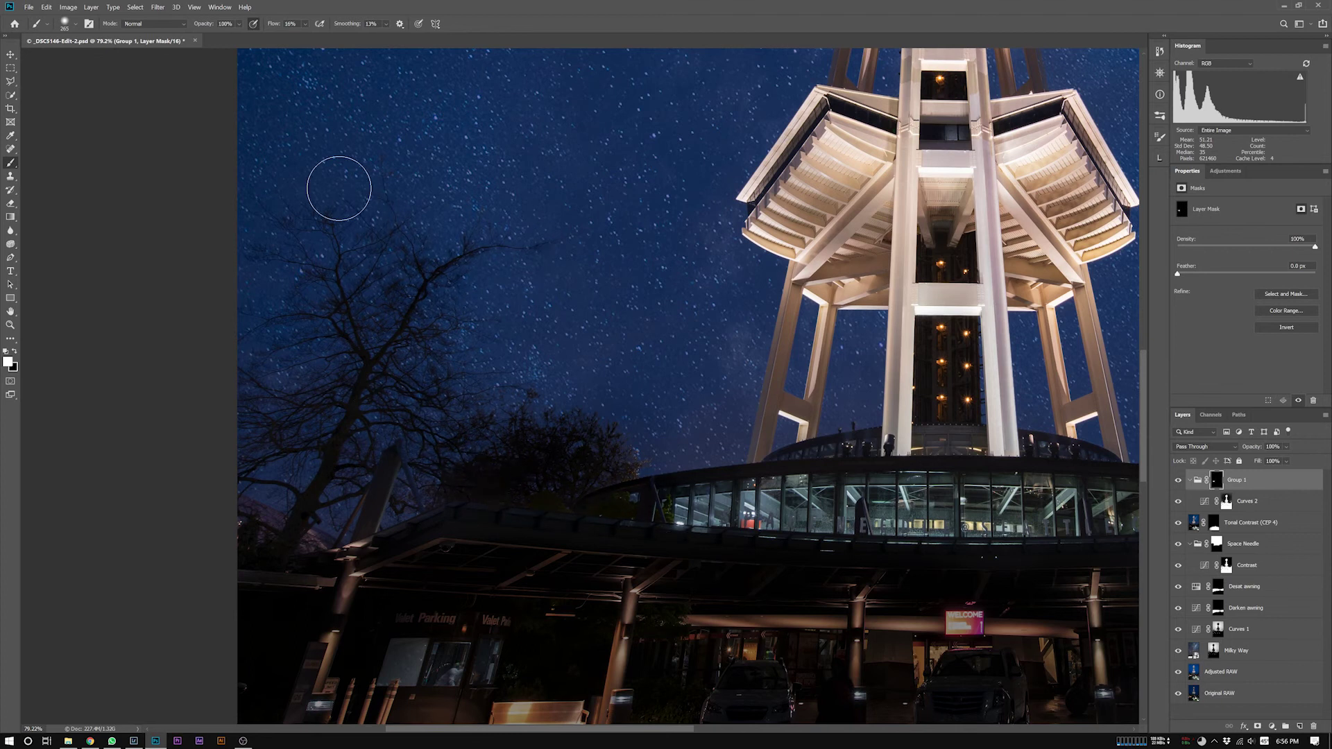
Step: Enlarge the brush and paint more white on the group mask around the base of the left tree
key(bracketright)
key(bracketright)
key(bracketright)
key(bracketright)
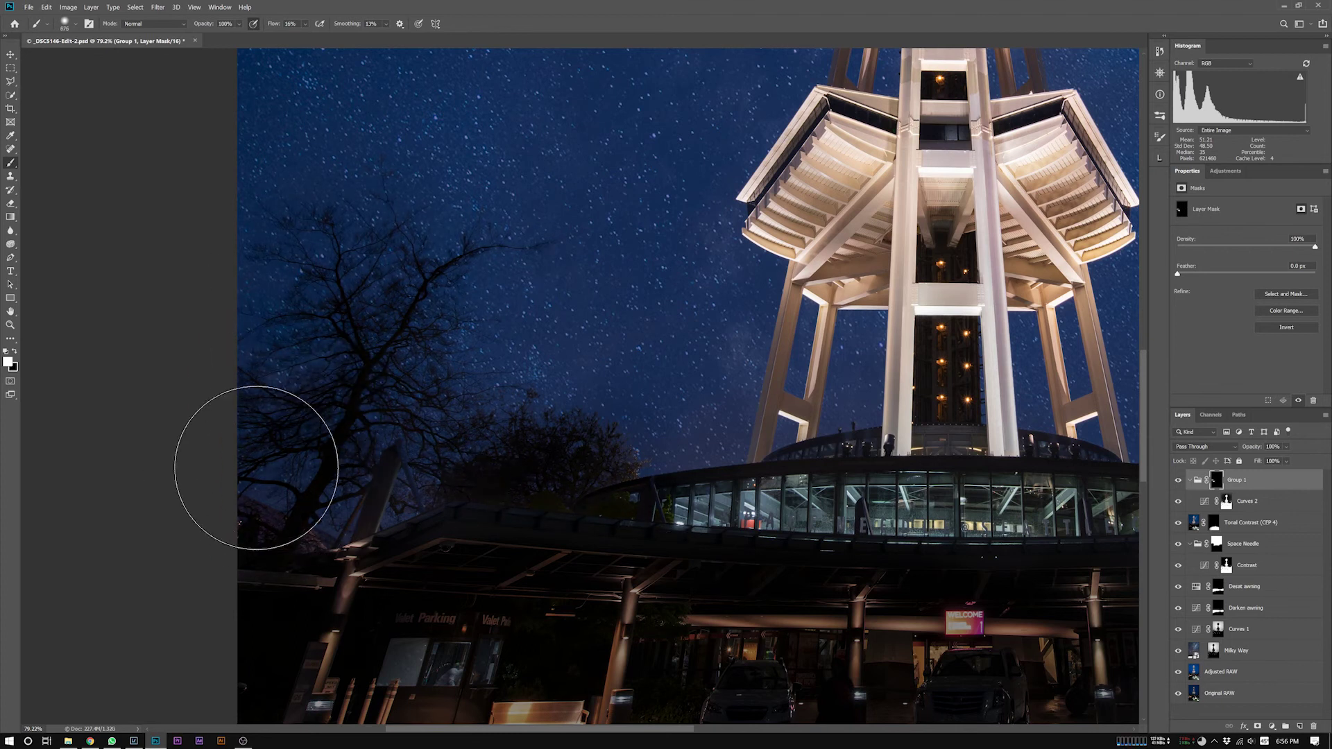
mouse_move(257, 468)
mouse_down()
mouse_move(461, 378)
mouse_move(319, 440)
mouse_move(529, 375)
mouse_move(322, 488)
mouse_up()
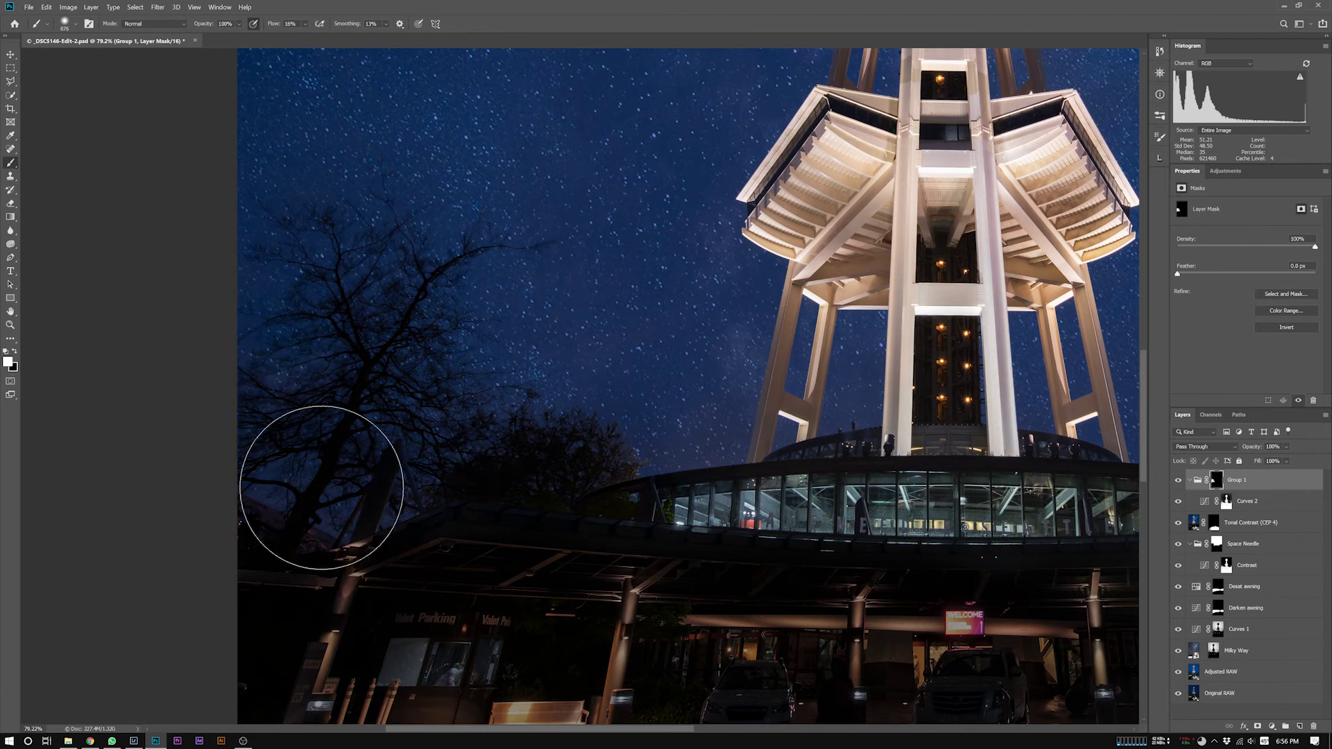
key(ctrl+0)
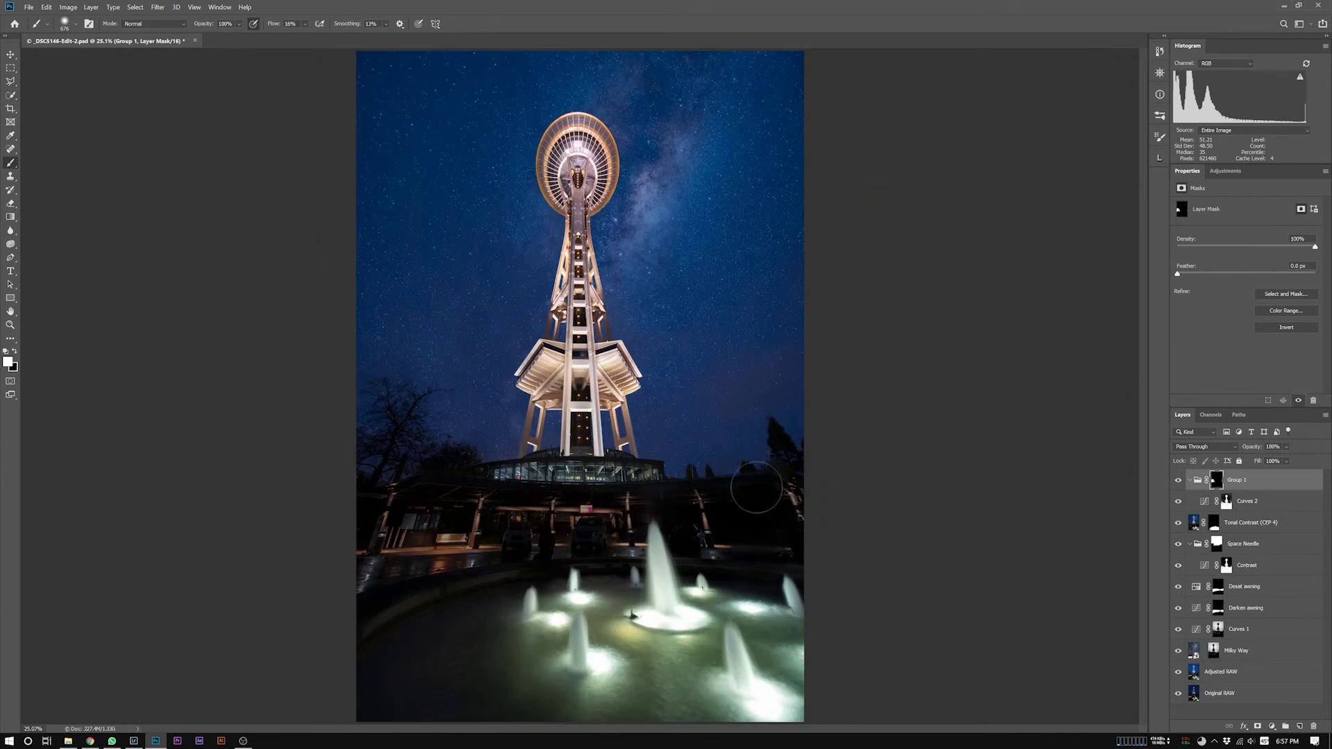
Step: Compare the darkened trees with Group 1 hidden and shown
click(1179, 481)
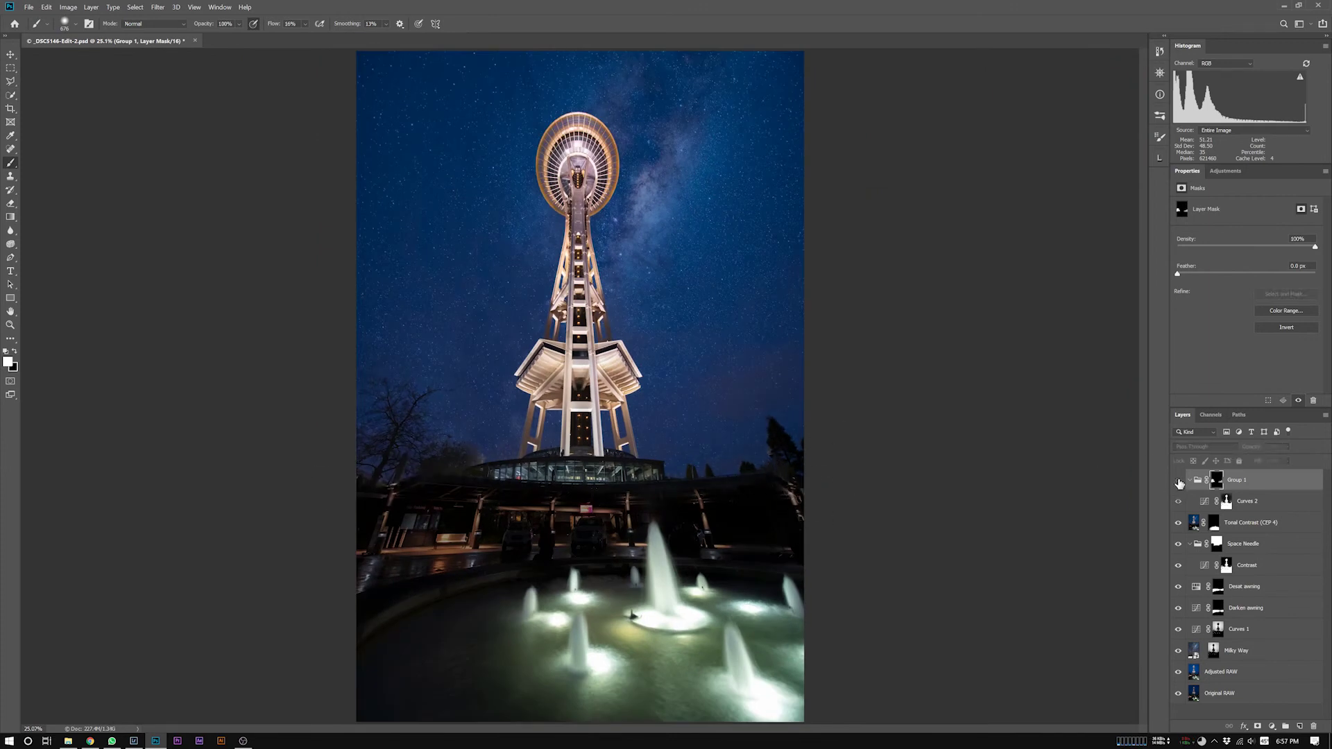
click(1179, 481)
click(1179, 481)
click(1179, 481)
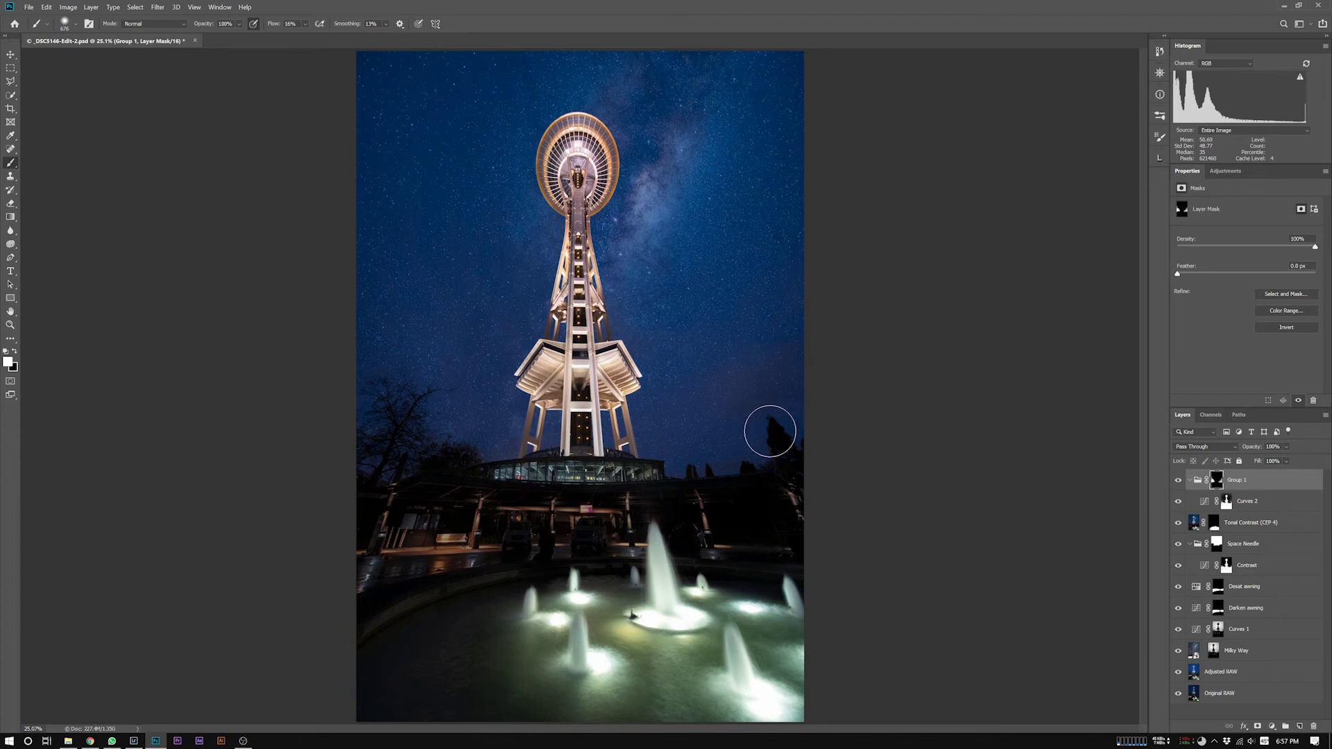
Step: Recheck the image with Group 1 off and on, and compare the full edit with the Original RAW layer alone
click(1178, 482)
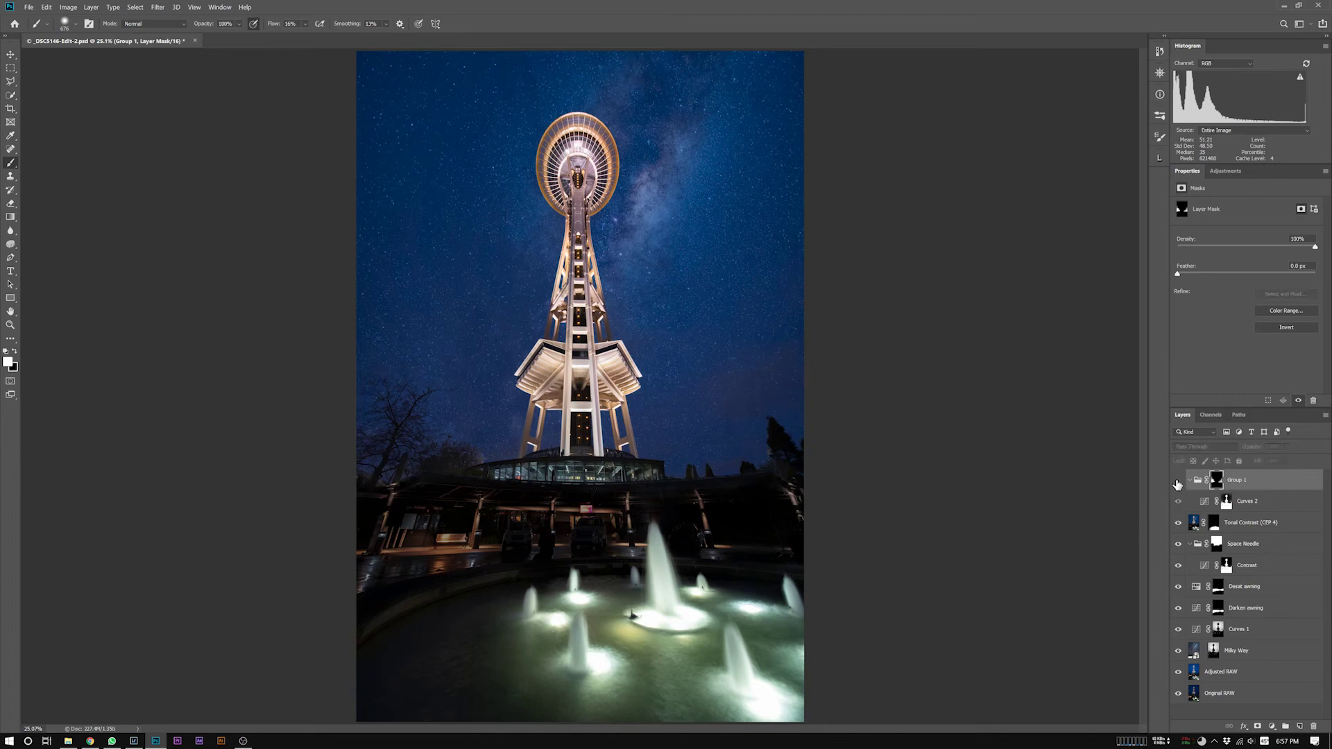
click(1178, 483)
click(1177, 483)
click(1178, 482)
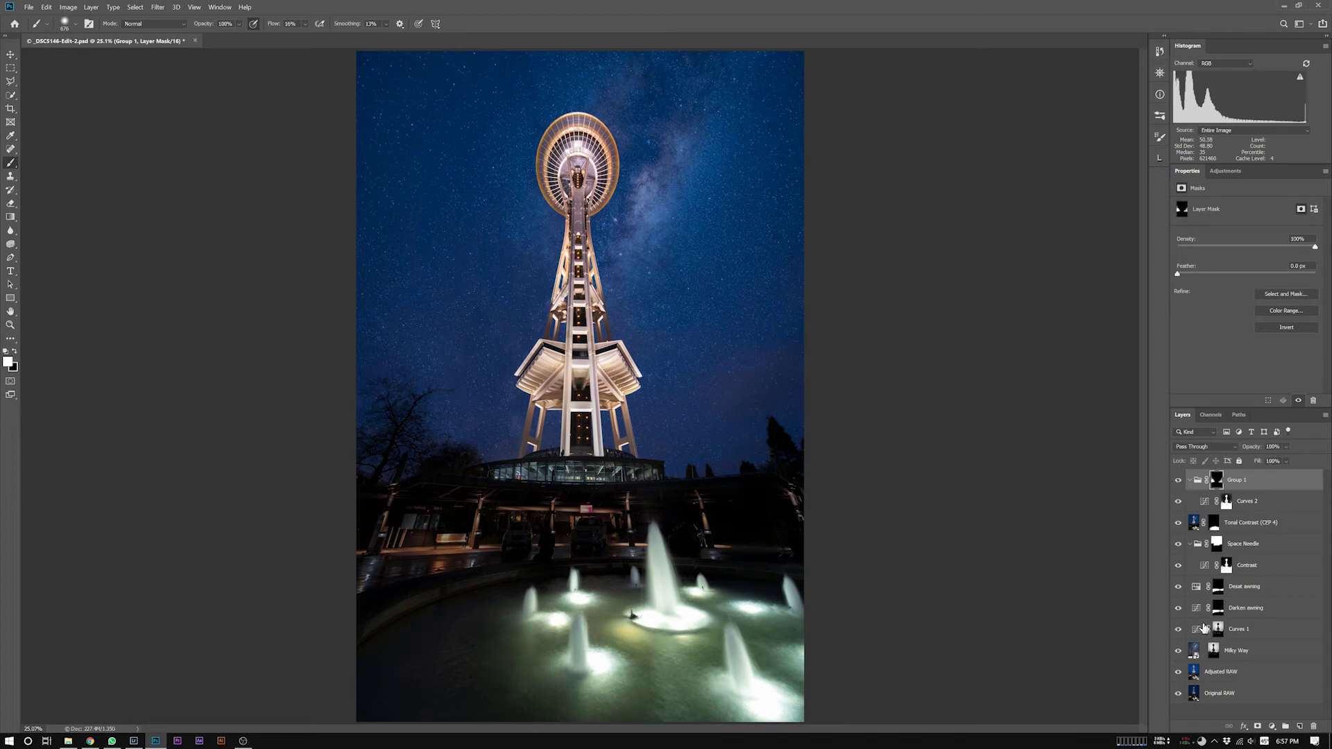
alt+click(1178, 694)
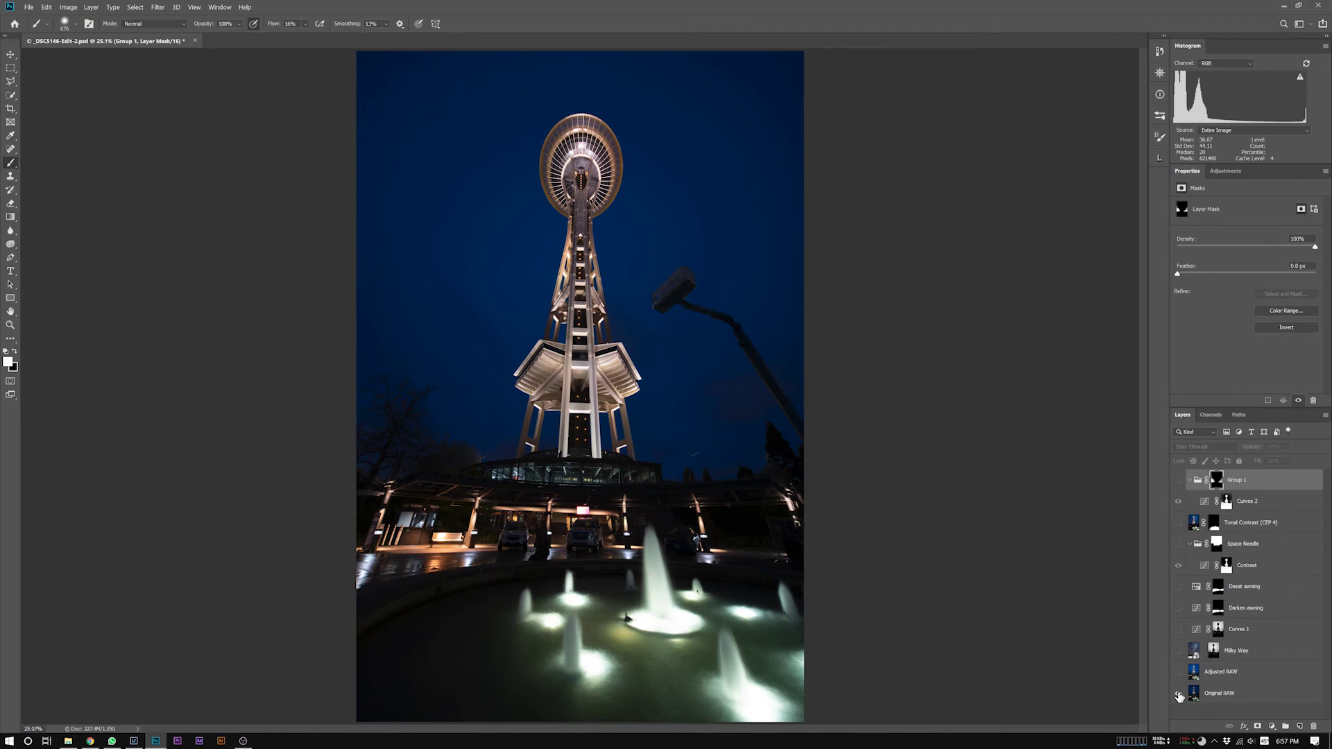
alt+click(1178, 694)
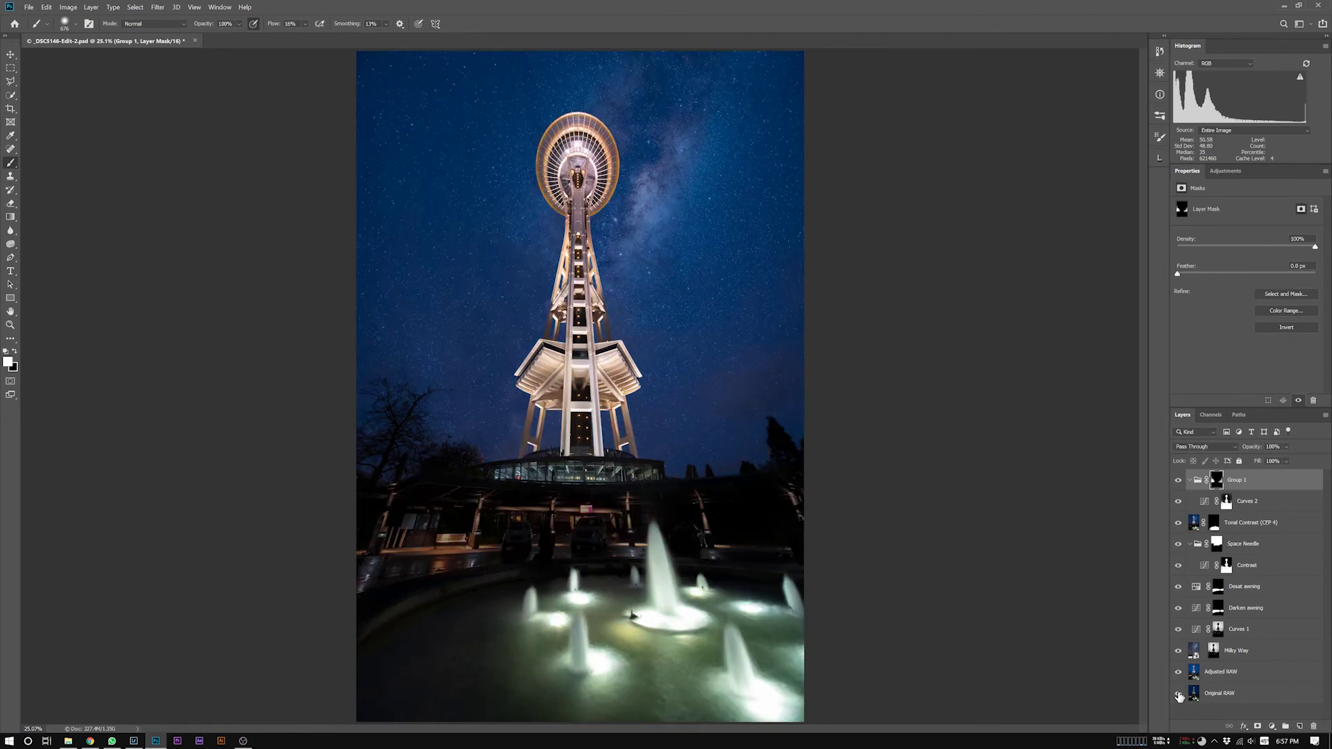